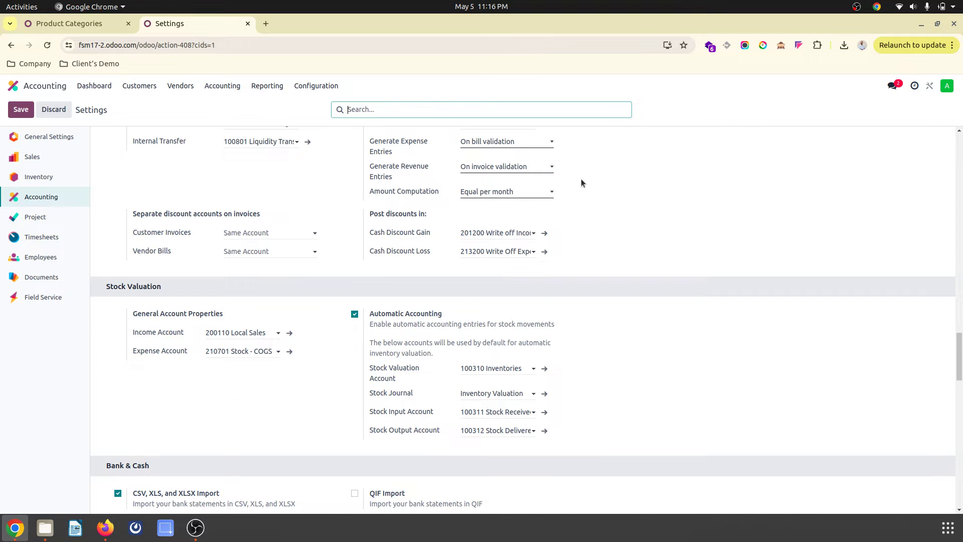
# - Group the Chart of Accounts by account type, expand Cost of Revenue, and return to Product Categories
pyautogui.scroll(15, 581, 179)
pyautogui.scroll(-17, 581, 179)
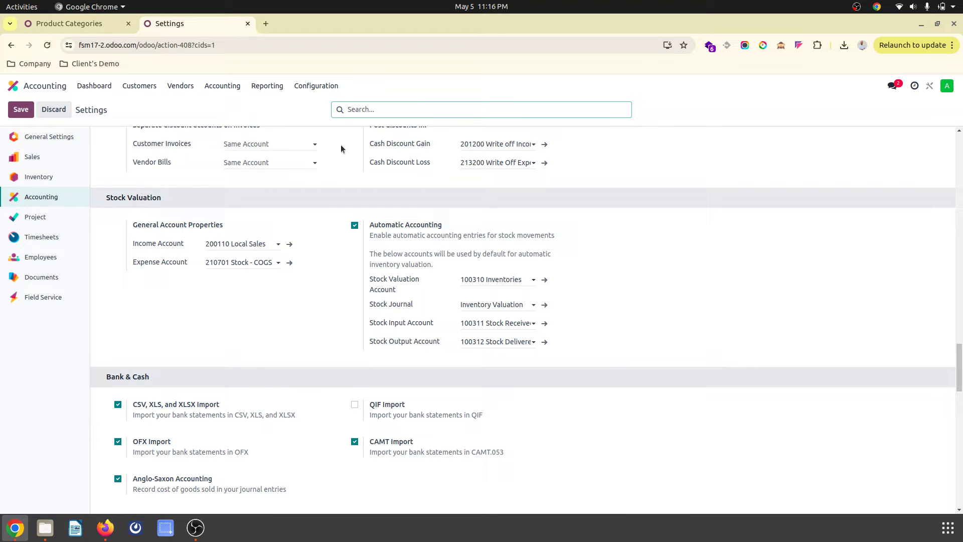
pyautogui.click(323, 92)
pyautogui.click(366, 254)
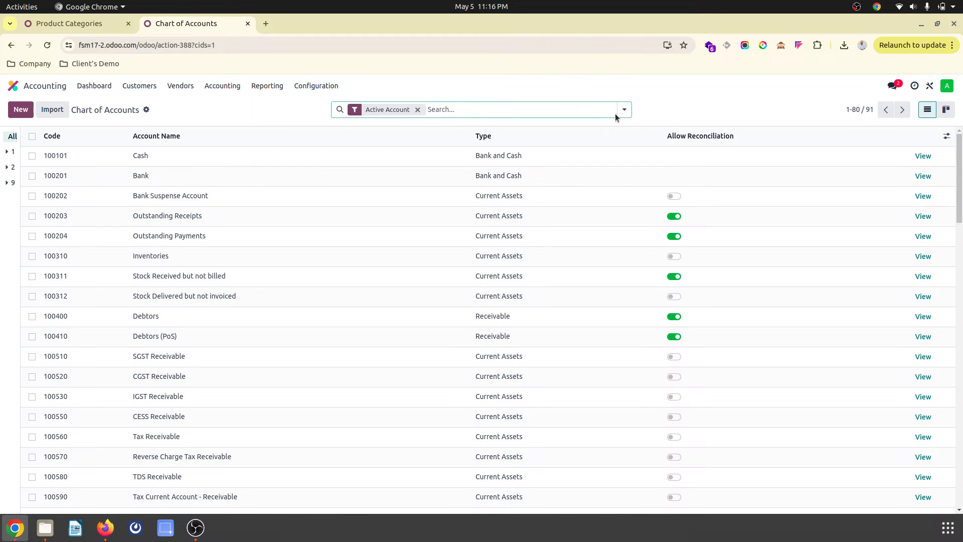
pyautogui.click(623, 110)
pyautogui.click(512, 152)
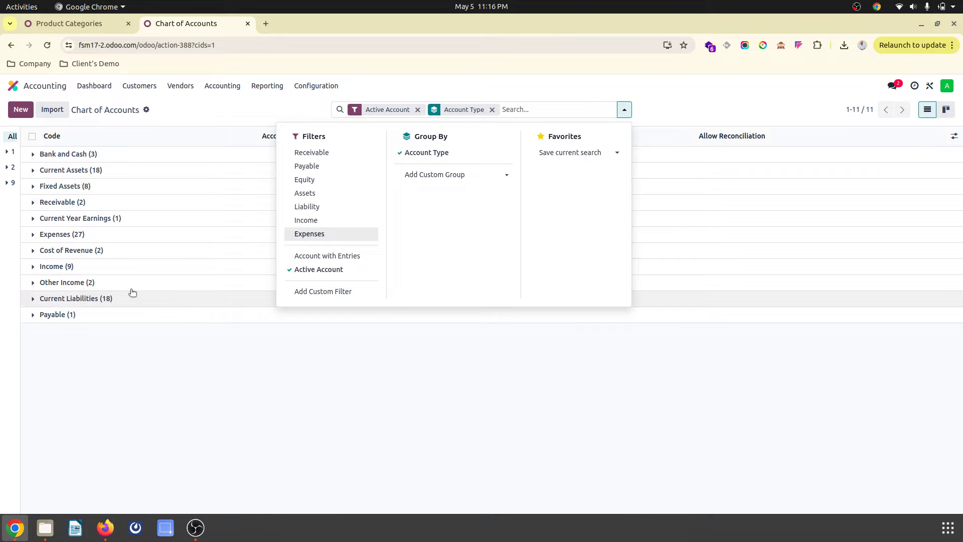
pyautogui.click(107, 251)
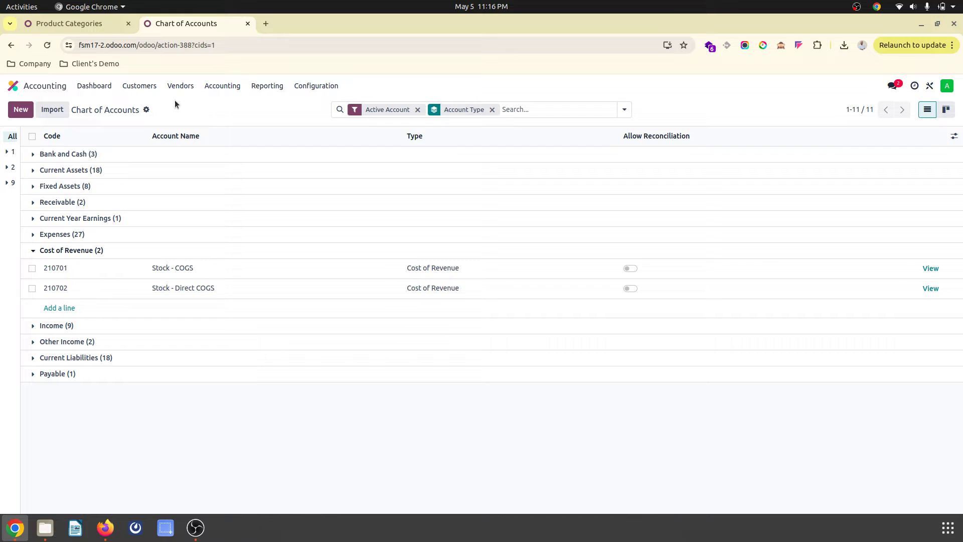
pyautogui.click(78, 24)
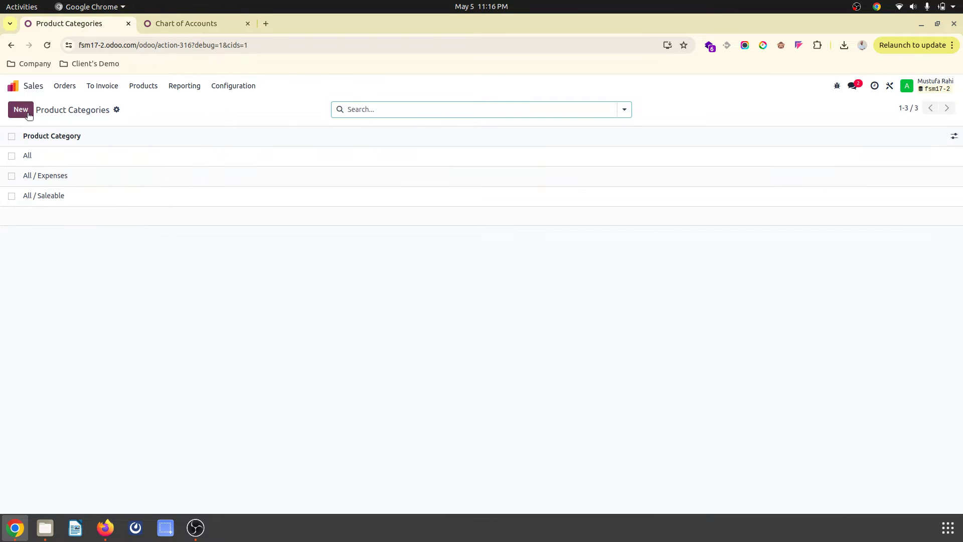
# - Create the 'Reg Business' category with Average Cost (AVCO) costing and Automated valuation, and save it
pyautogui.click(21, 109)
pyautogui.write('Reg ')
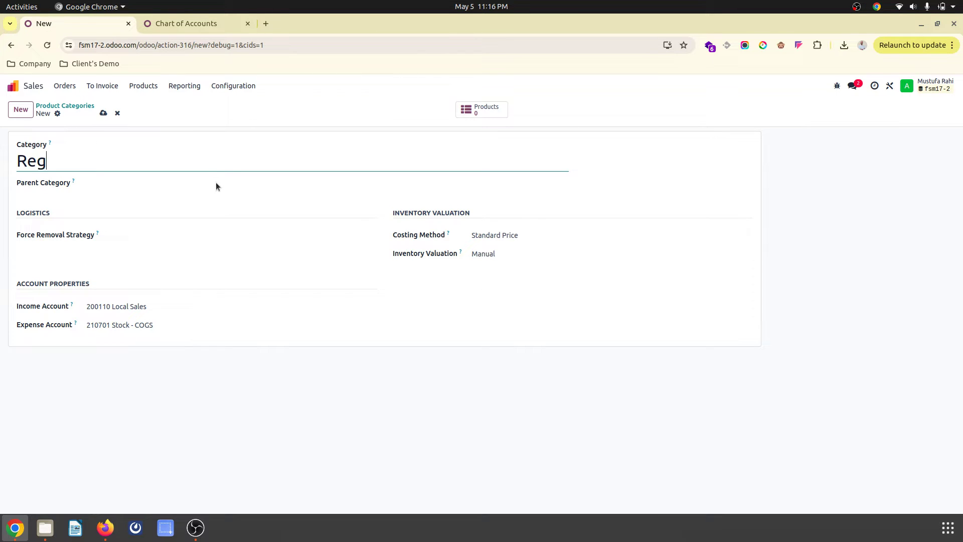
pyautogui.write('Business')
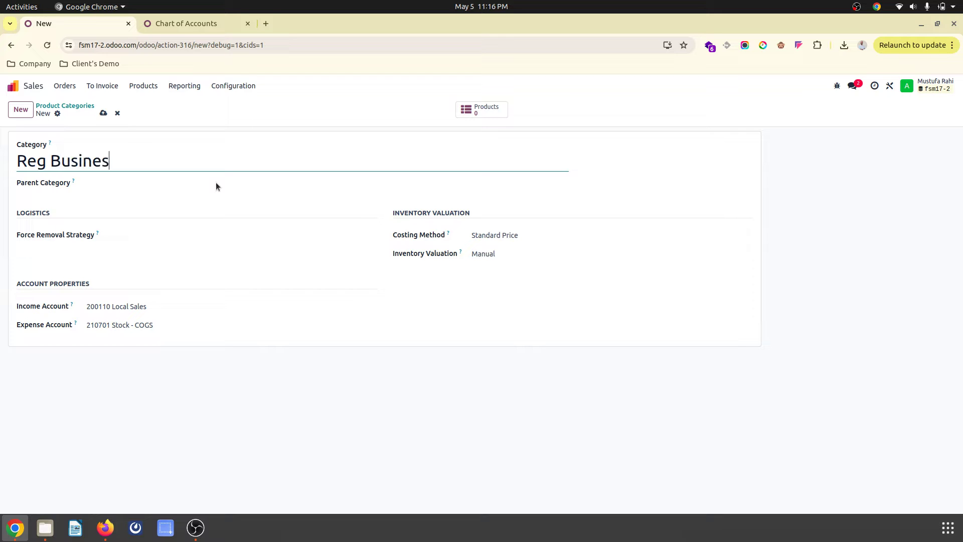
pyautogui.press('Tab')
pyautogui.click(543, 239)
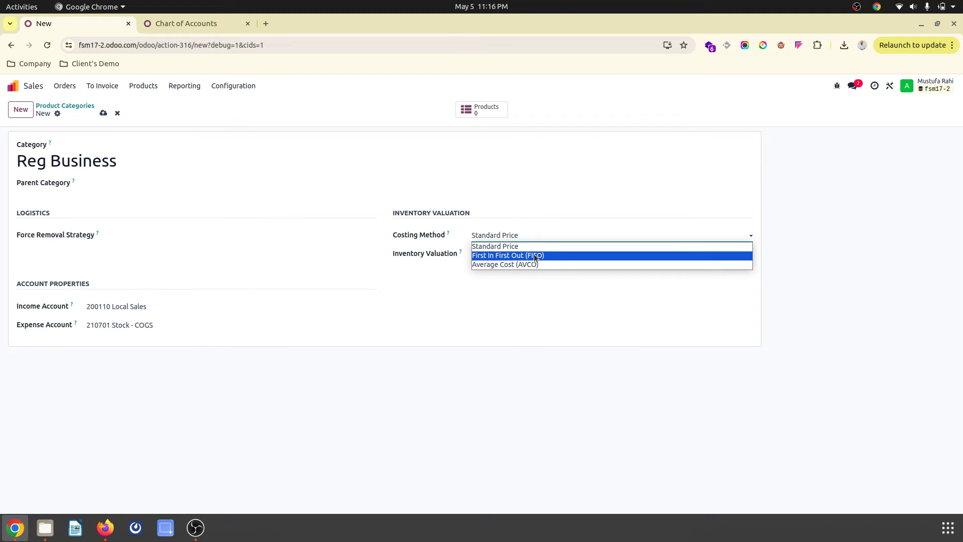
pyautogui.click(533, 254)
pyautogui.click(533, 254)
pyautogui.click(525, 274)
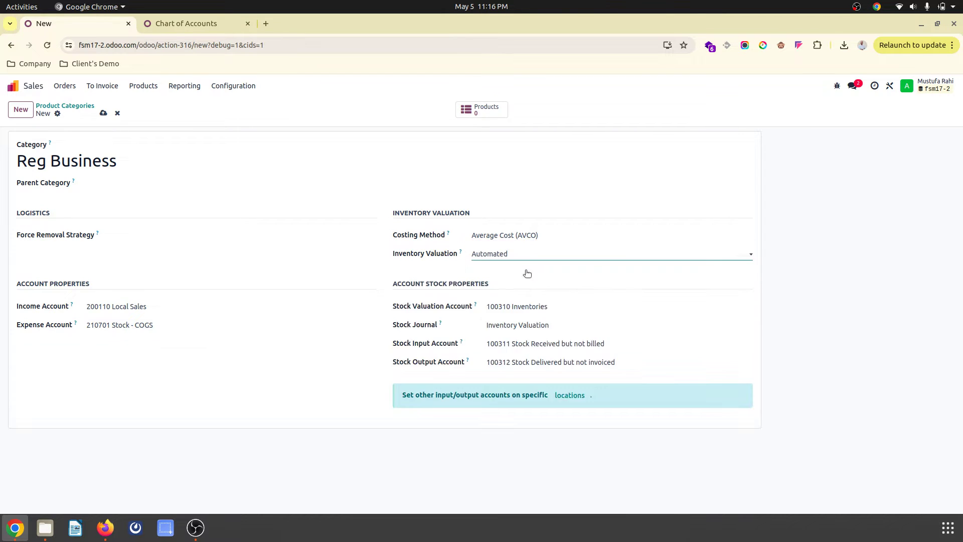
pyautogui.click(104, 113)
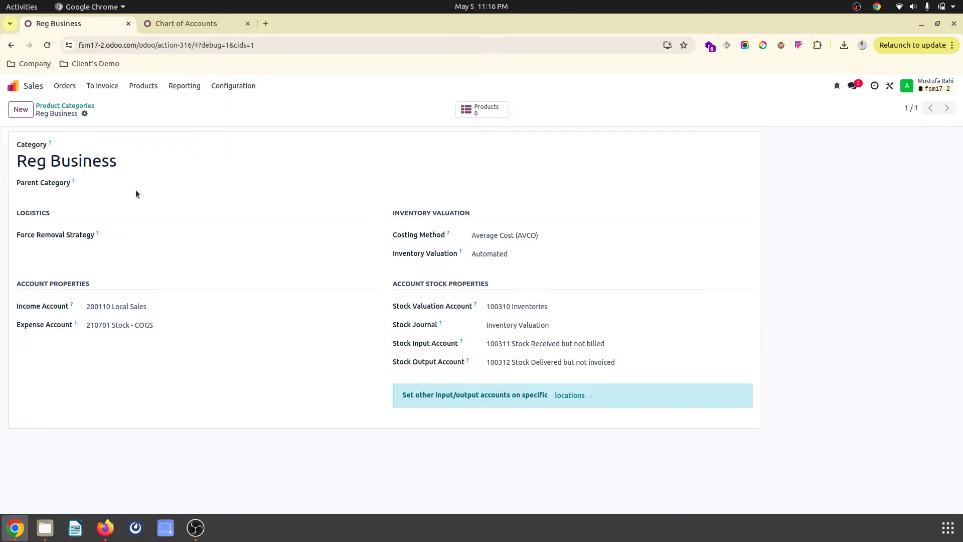
pyautogui.click(24, 109)
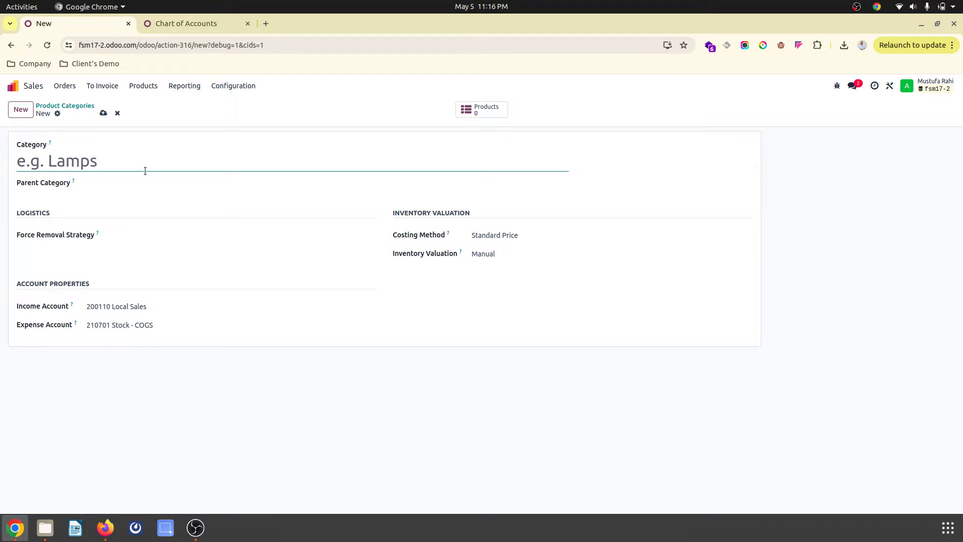
# - Save a 'Direct COGS' category with AVCO, Automated valuation and expense account 210702 Stock - Direct COGS
pyautogui.write('D')
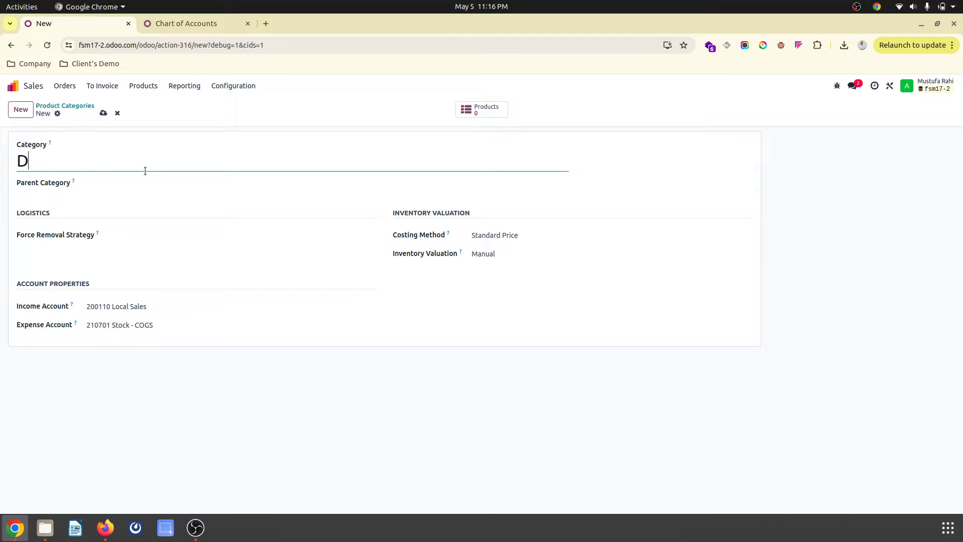
pyautogui.write('irect COGS')
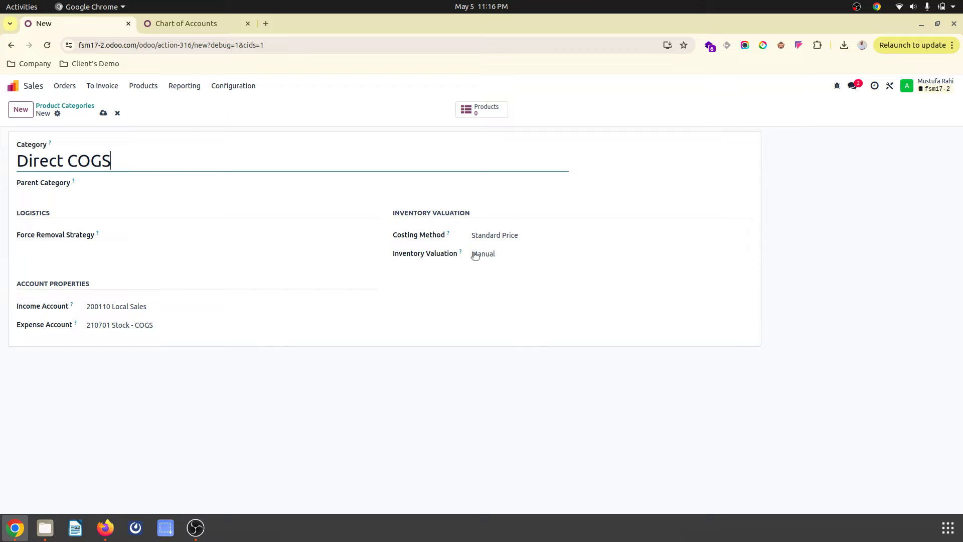
pyautogui.click(514, 238)
pyautogui.click(526, 264)
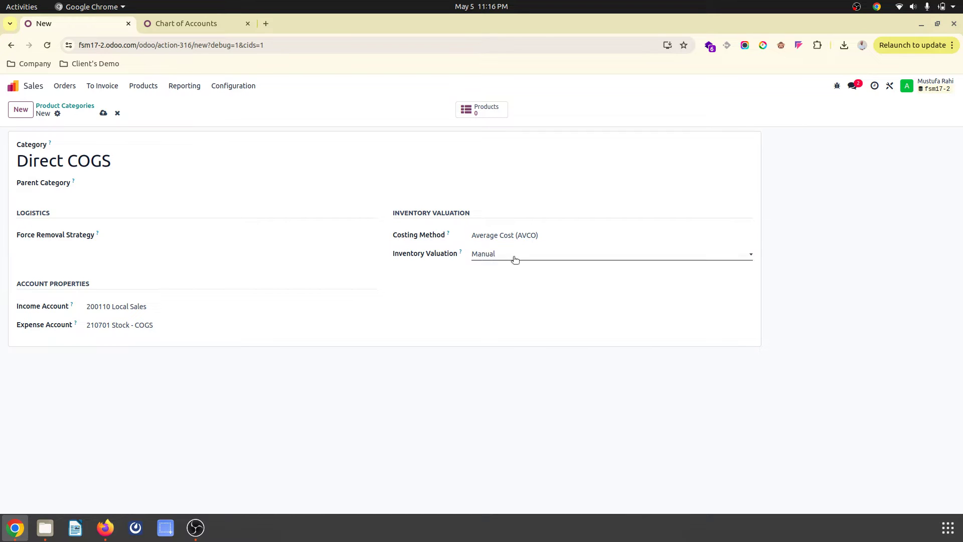
pyautogui.click(511, 255)
pyautogui.click(513, 275)
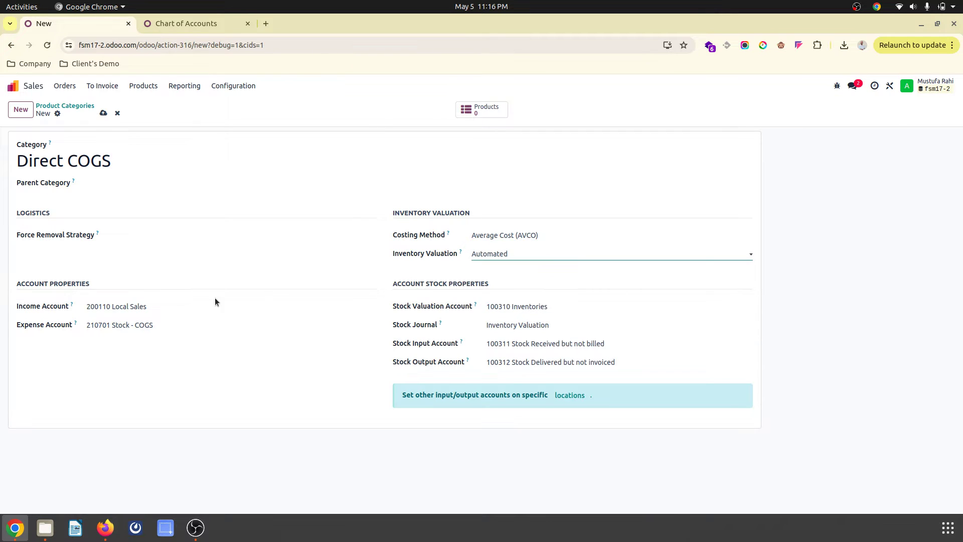
pyautogui.click(164, 321)
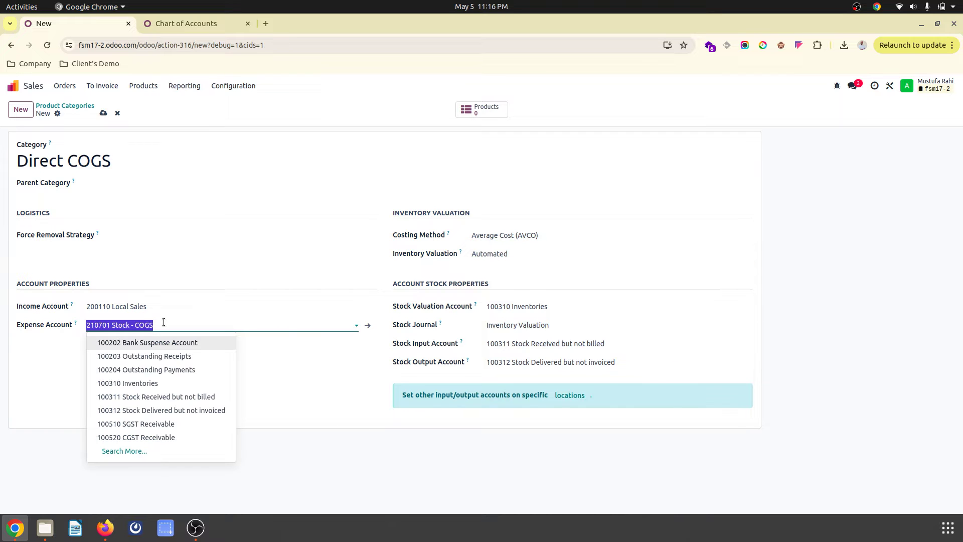
pyautogui.write('sto')
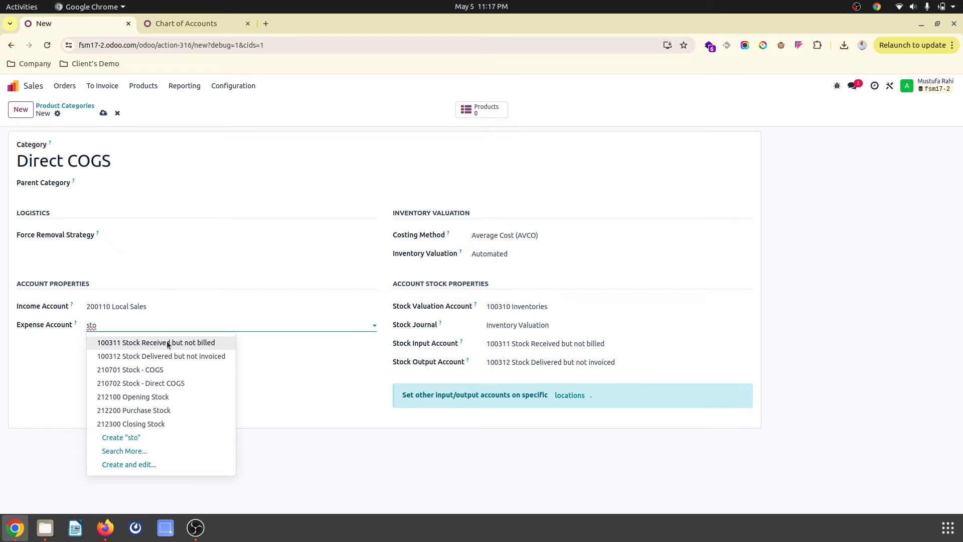
pyautogui.click(190, 383)
pyautogui.click(103, 113)
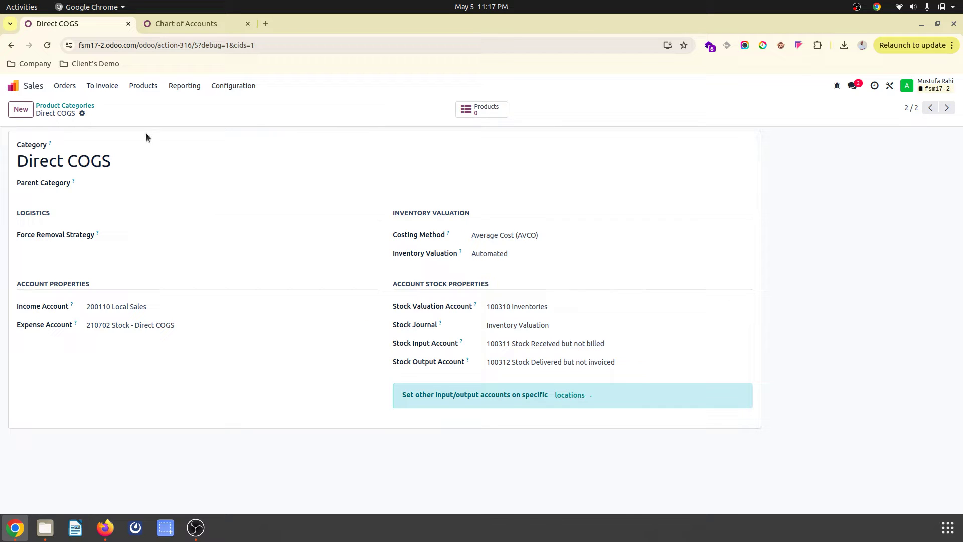
# - Start a new Storable Product named 'Direct Pro1' in the Direct COGS category
pyautogui.click(483, 109)
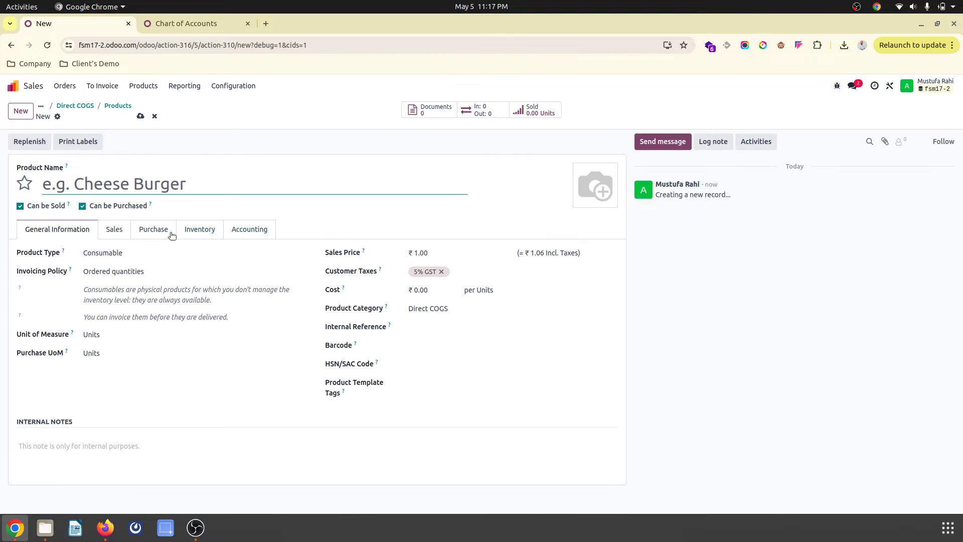
pyautogui.click(122, 254)
pyautogui.click(129, 282)
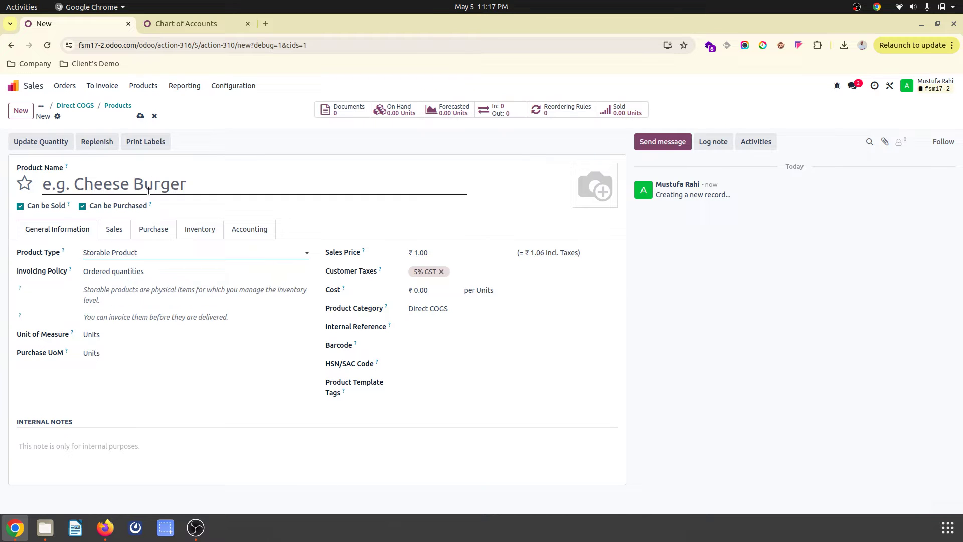
pyautogui.click(130, 177)
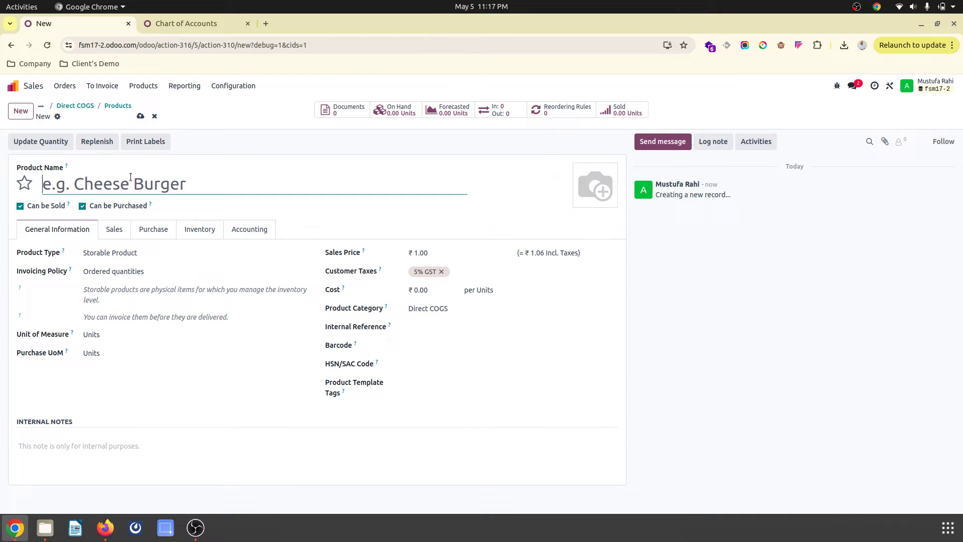
pyautogui.write('Direc')
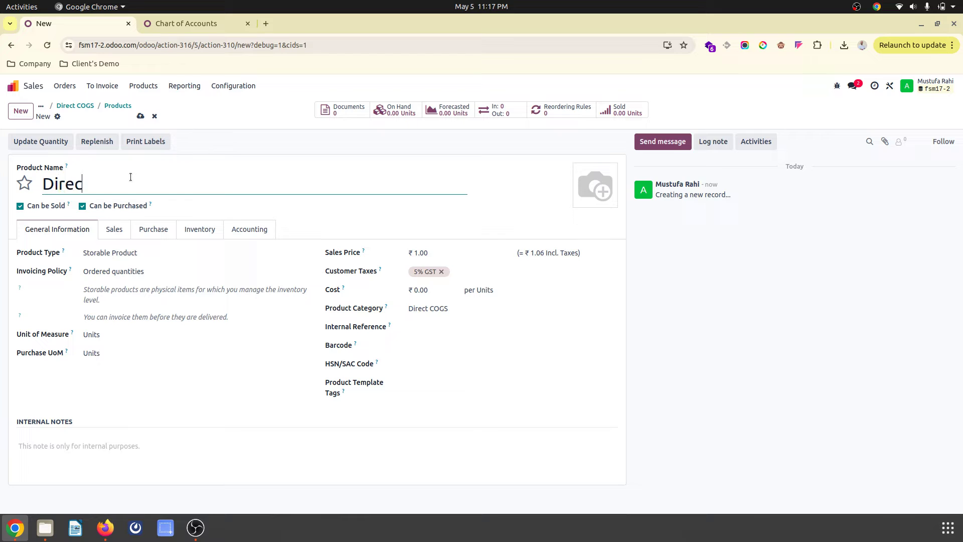
pyautogui.write('t Pro1')
pyautogui.press('BackSpace')
pyautogui.write('o1')
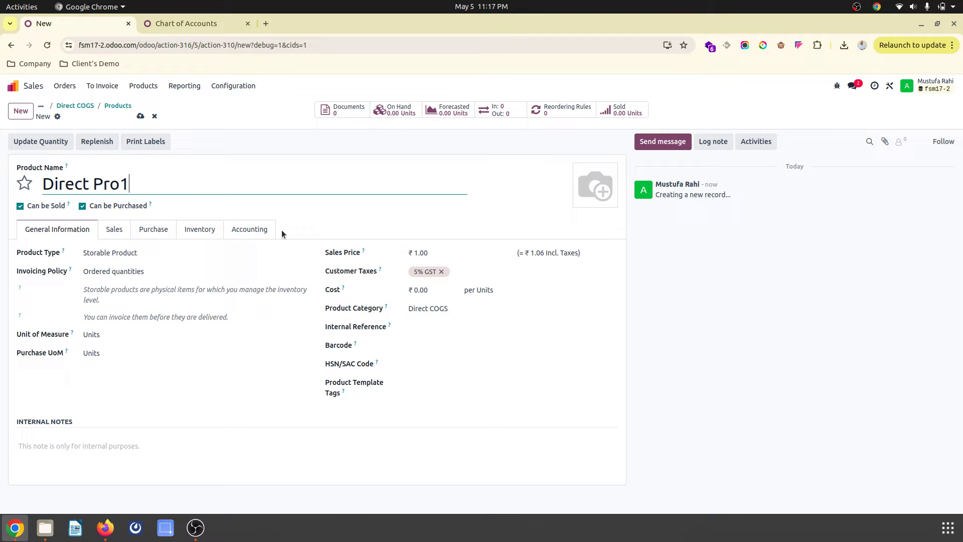
# - Give Direct Pro1 a cost of 10.00 and a sales price of 20.00, and save it
pyautogui.click(441, 307)
pyautogui.click(433, 292)
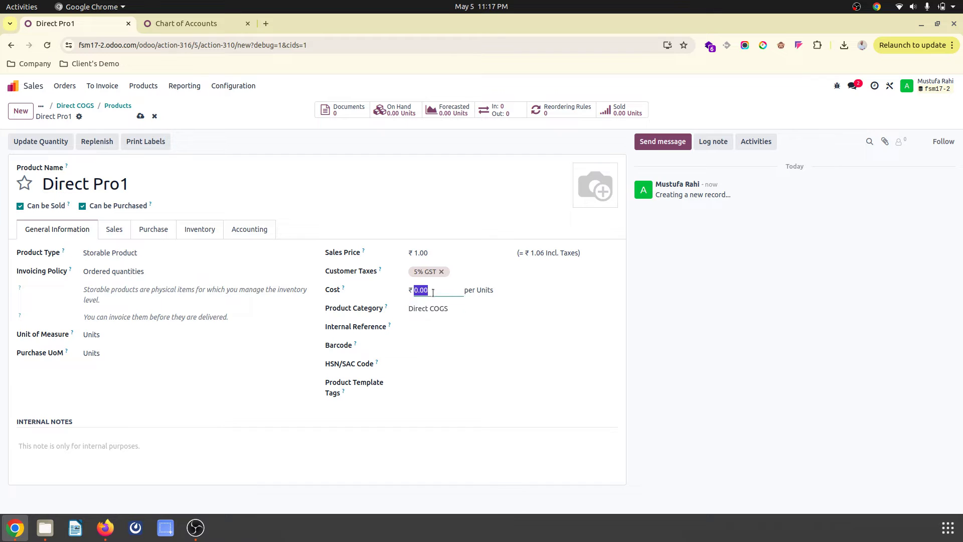
pyautogui.write('10')
pyautogui.click(423, 250)
pyautogui.write('20')
pyautogui.click(140, 116)
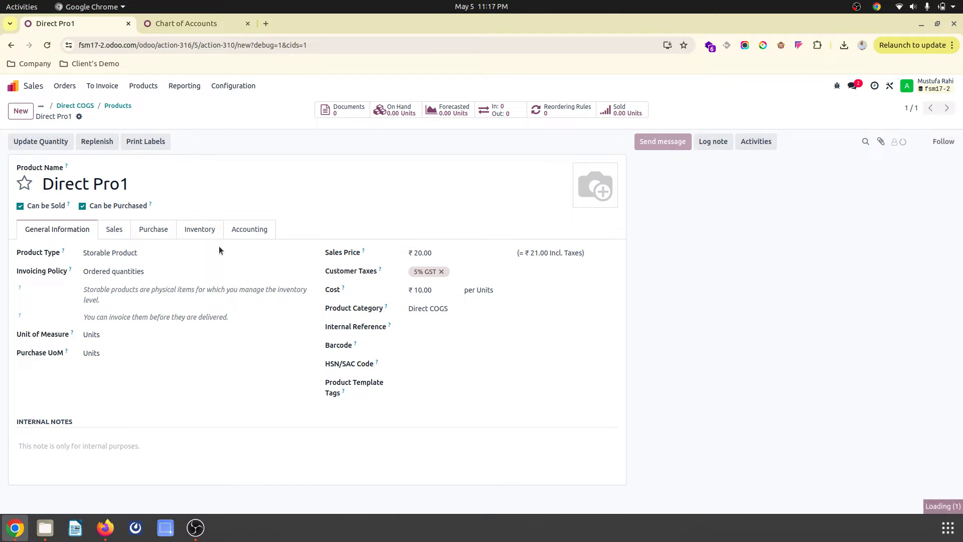
pyautogui.click(79, 117)
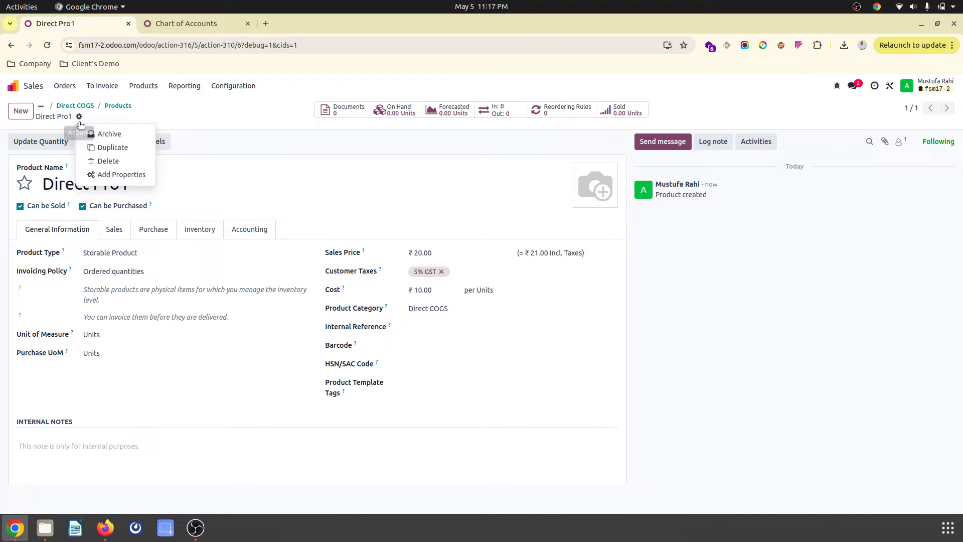
# - Duplicate Direct Pro1 as 'Pro1' in Reg Business with cost 100 and sales price 200, and save
pyautogui.click(92, 149)
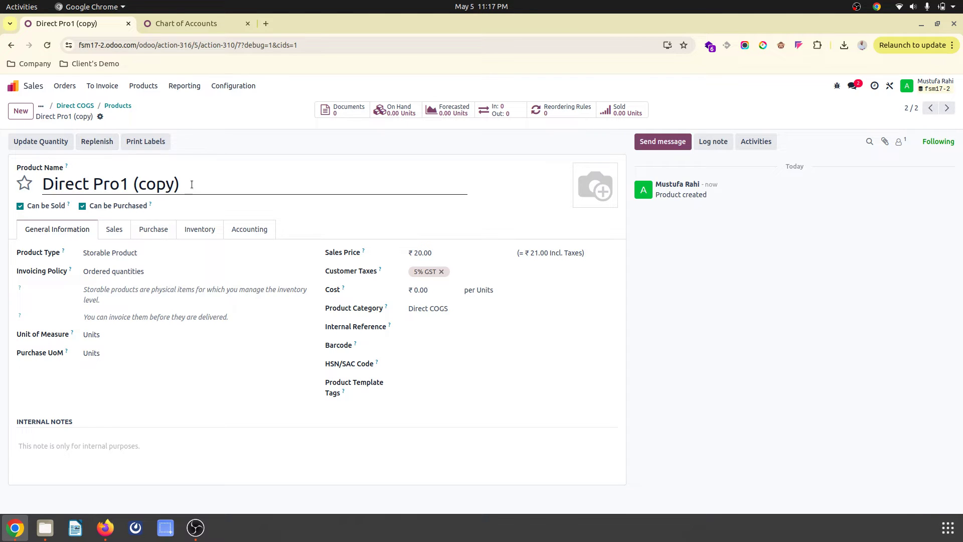
pyautogui.moveTo(192, 184); pyautogui.dragTo(44, 179)
pyautogui.write('Pro1')
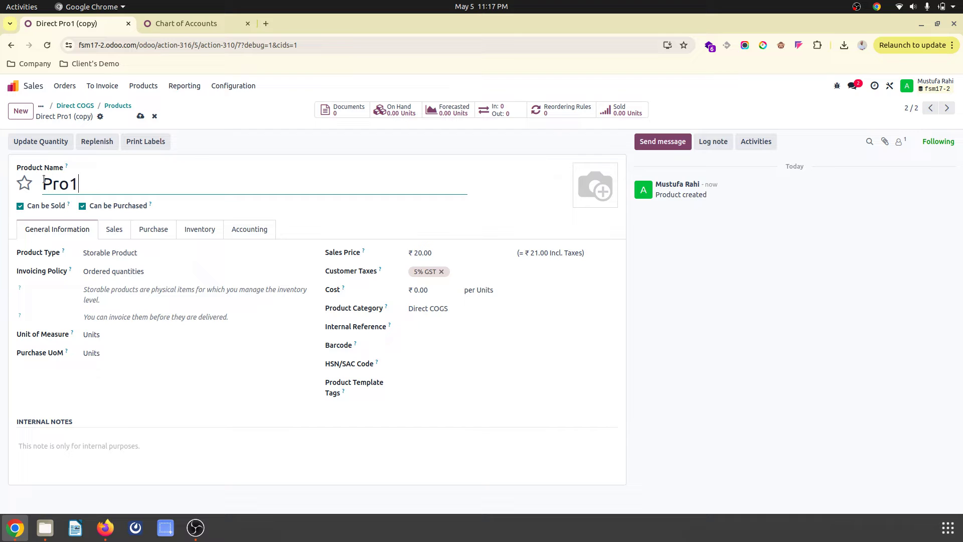
pyautogui.click(515, 305)
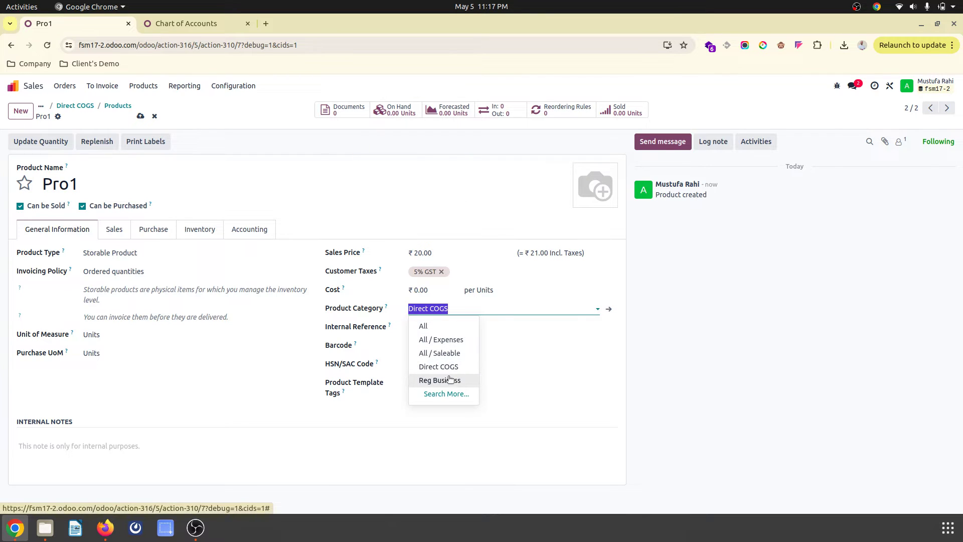
pyautogui.click(439, 380)
pyautogui.click(431, 290)
pyautogui.write('1')
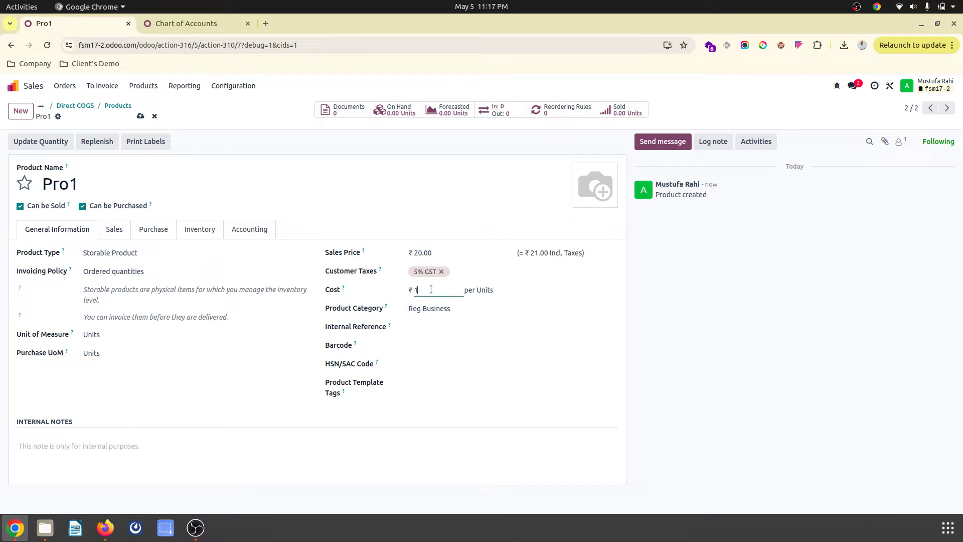
pyautogui.write('00')
pyautogui.click(429, 254)
pyautogui.write('200')
pyautogui.click(141, 116)
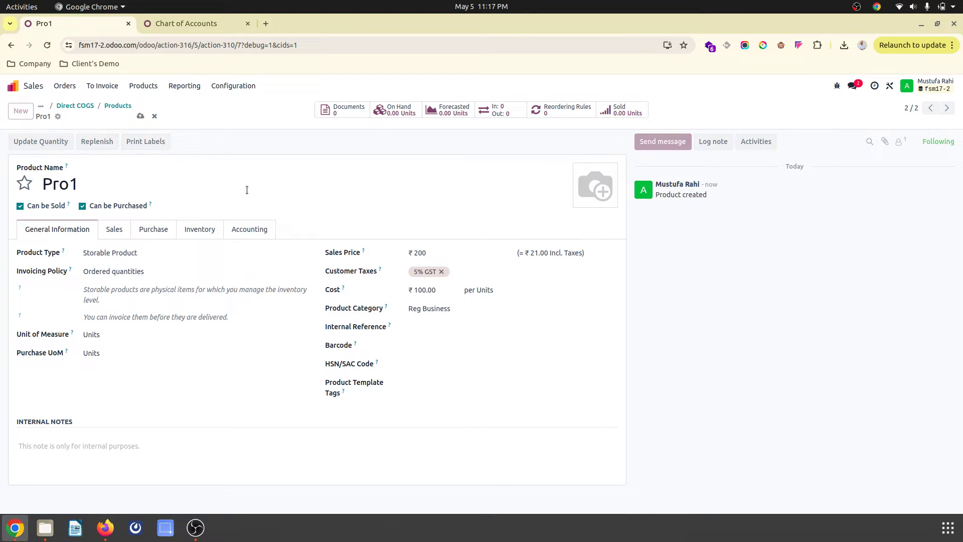
pyautogui.click(27, 87)
# - Start a new Inventory product named 'Special Services' from the unfiltered products list
pyautogui.write('in')
pyautogui.press('Return')
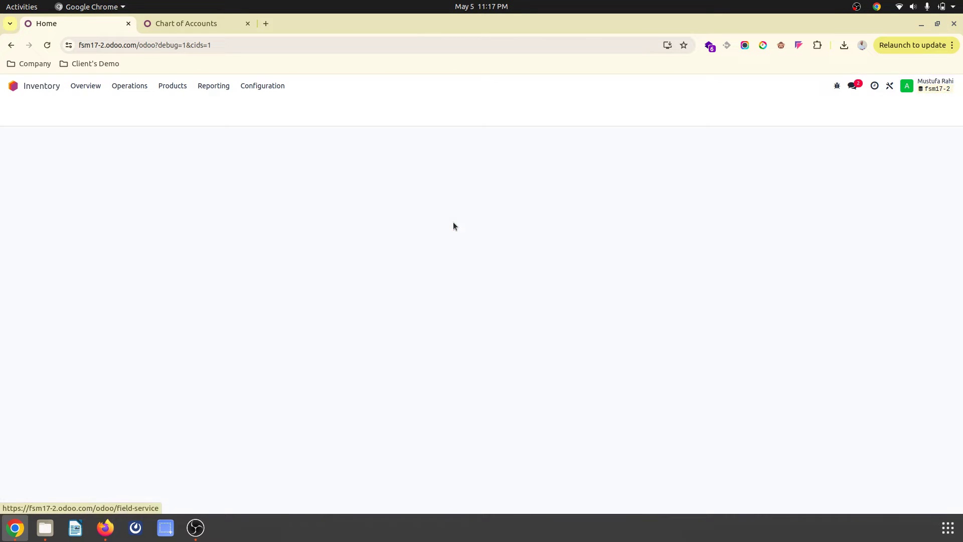
pyautogui.click(172, 86)
pyautogui.click(174, 104)
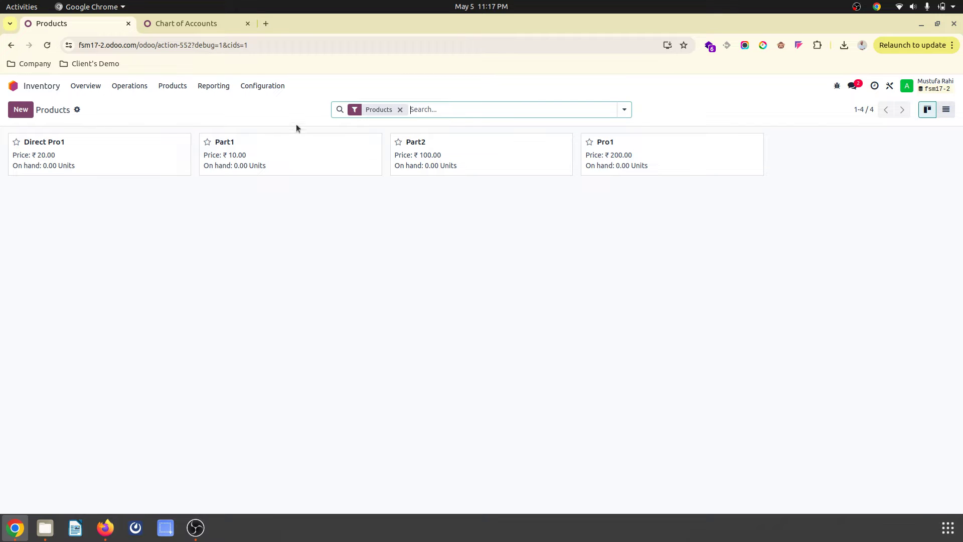
pyautogui.press('BackSpace')
pyautogui.click(21, 110)
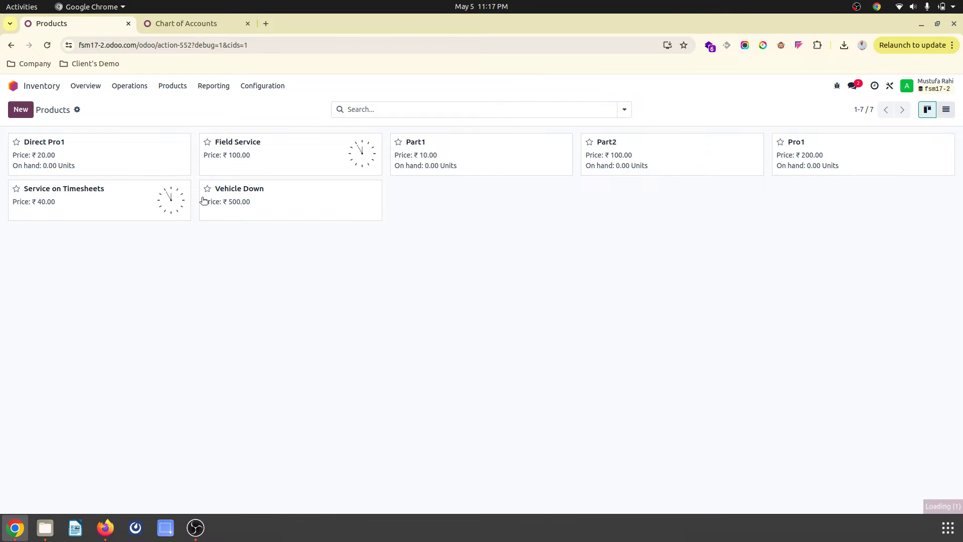
pyautogui.write('S')
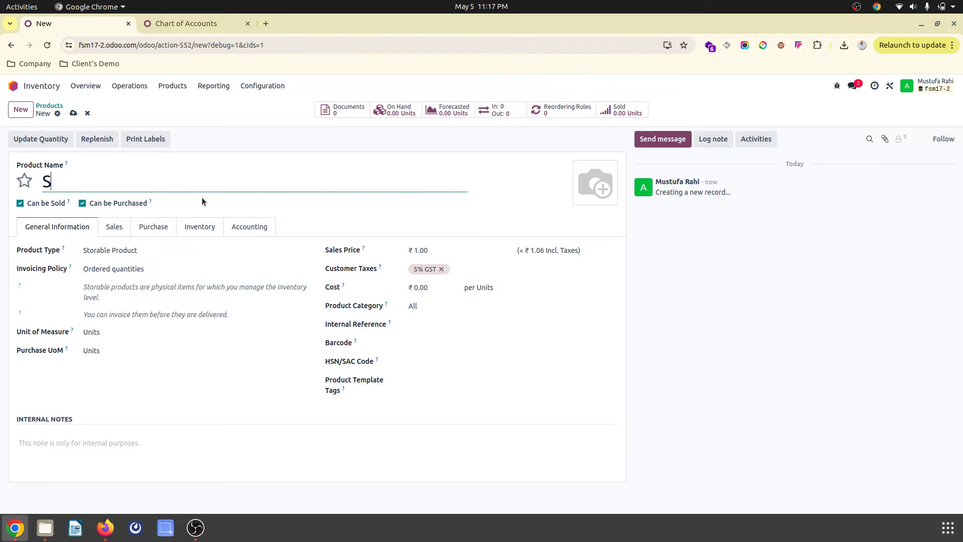
pyautogui.write('pecial Services')
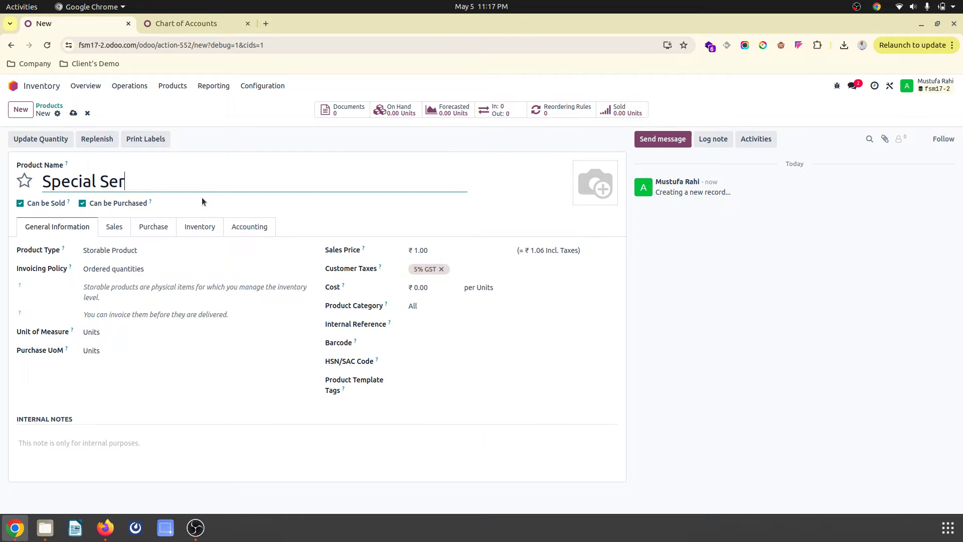
# - Make it a non-purchasable Service, invoiced Prepaid/Fixed Price, creating a Project & Task per order
pyautogui.click(129, 205)
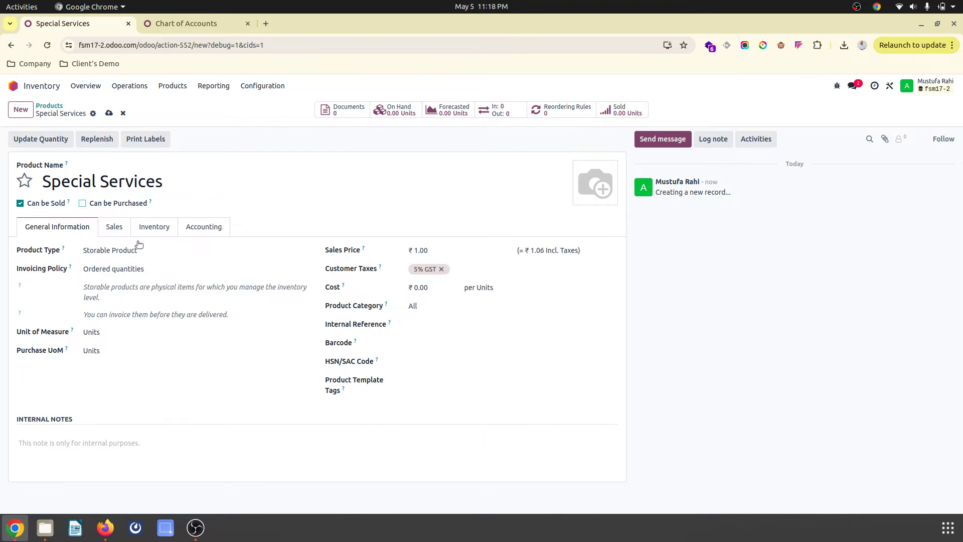
pyautogui.click(138, 250)
pyautogui.click(140, 270)
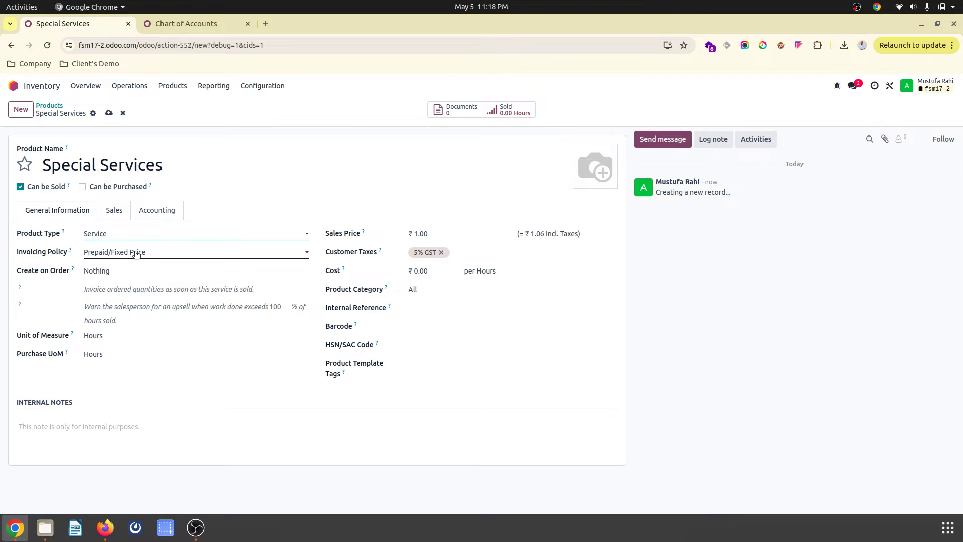
pyautogui.click(141, 256)
pyautogui.click(140, 263)
pyautogui.click(138, 271)
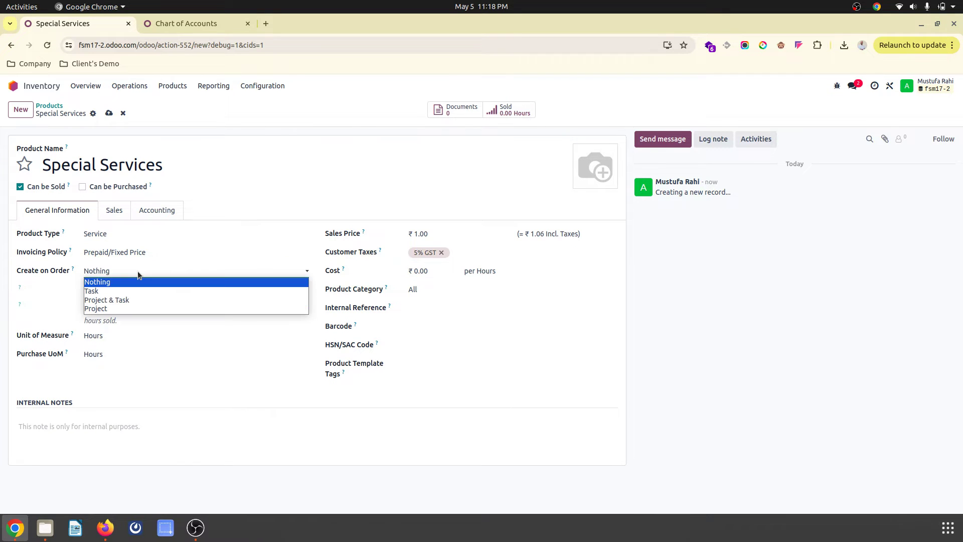
pyautogui.click(136, 299)
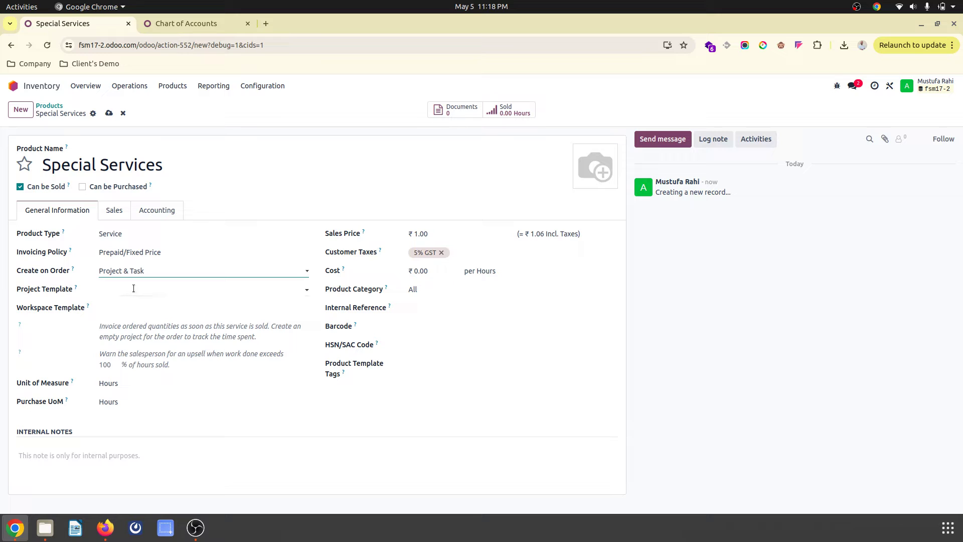
# - Set cost 100, sales price 500 and category Reg Business, saving the product
pyautogui.click(436, 270)
pyautogui.write('100')
pyautogui.click(432, 233)
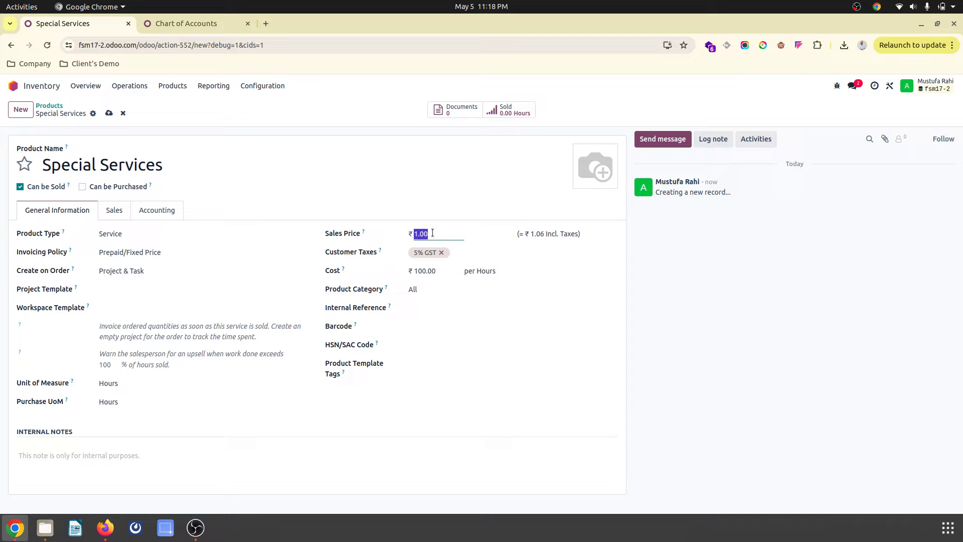
pyautogui.write('500')
pyautogui.click(112, 114)
pyautogui.click(436, 289)
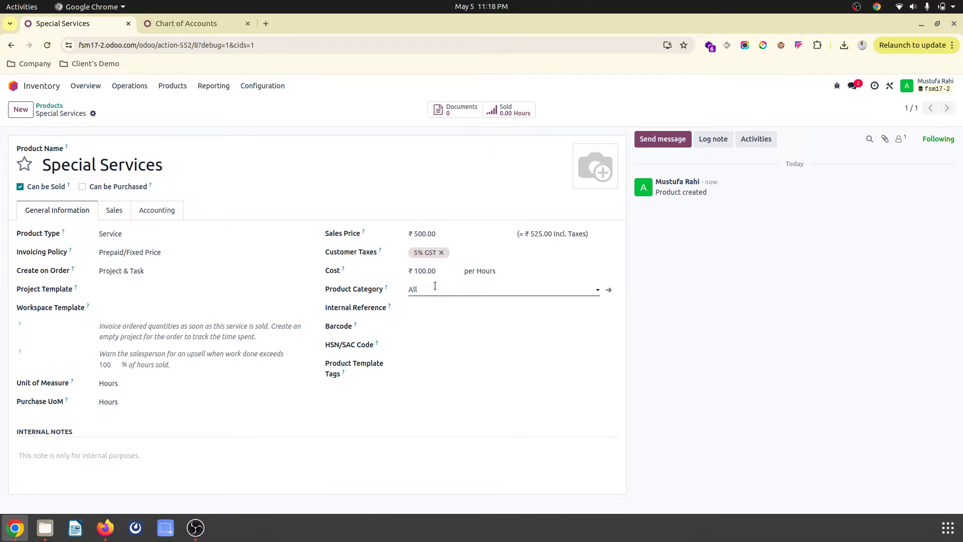
pyautogui.click(451, 362)
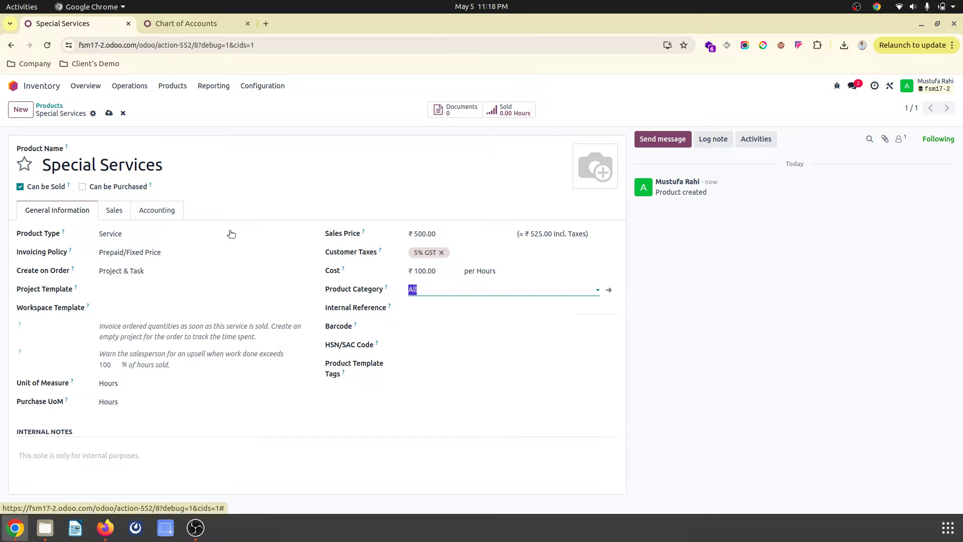
pyautogui.click(110, 114)
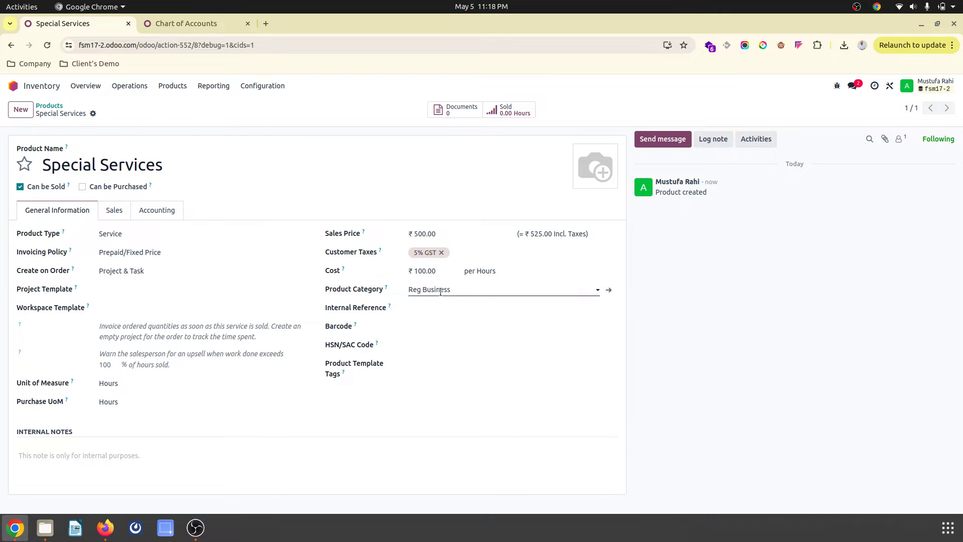
# - Review the Reg Business category details, then return to the home app menu
pyautogui.click(613, 292)
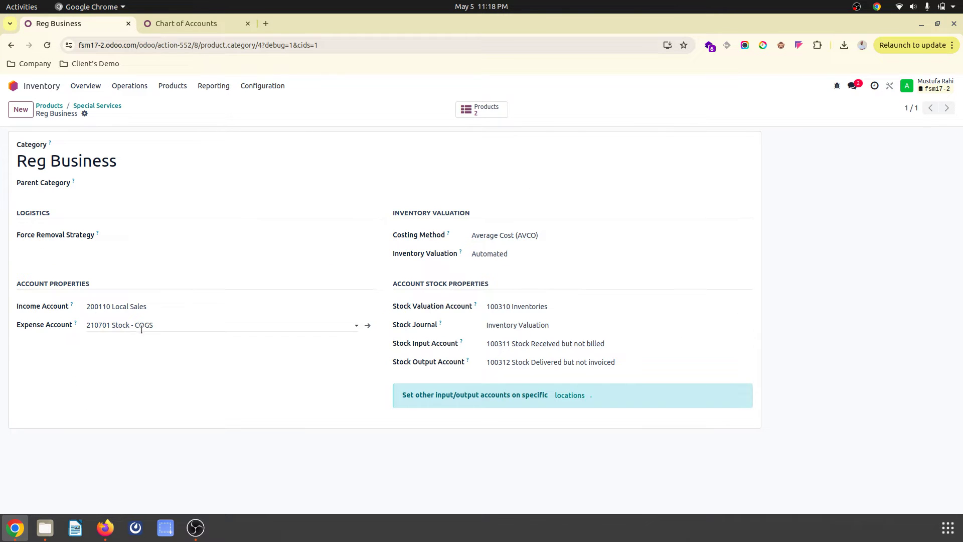
pyautogui.click(96, 106)
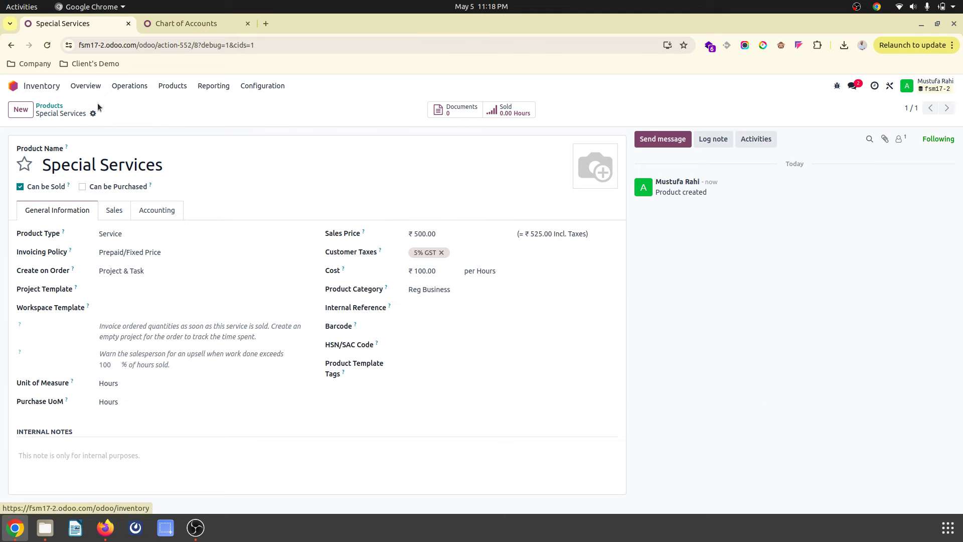
pyautogui.click(187, 23)
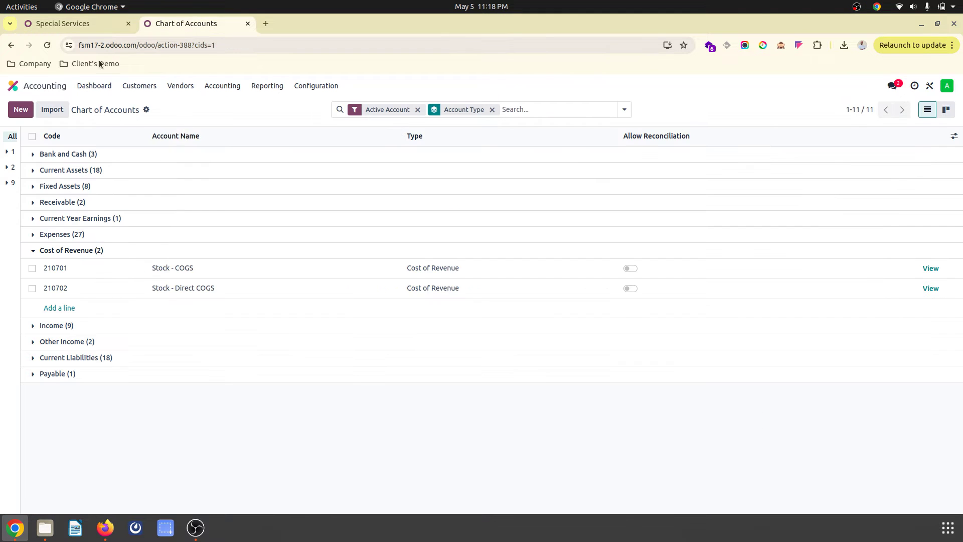
pyautogui.click(40, 23)
pyautogui.click(30, 91)
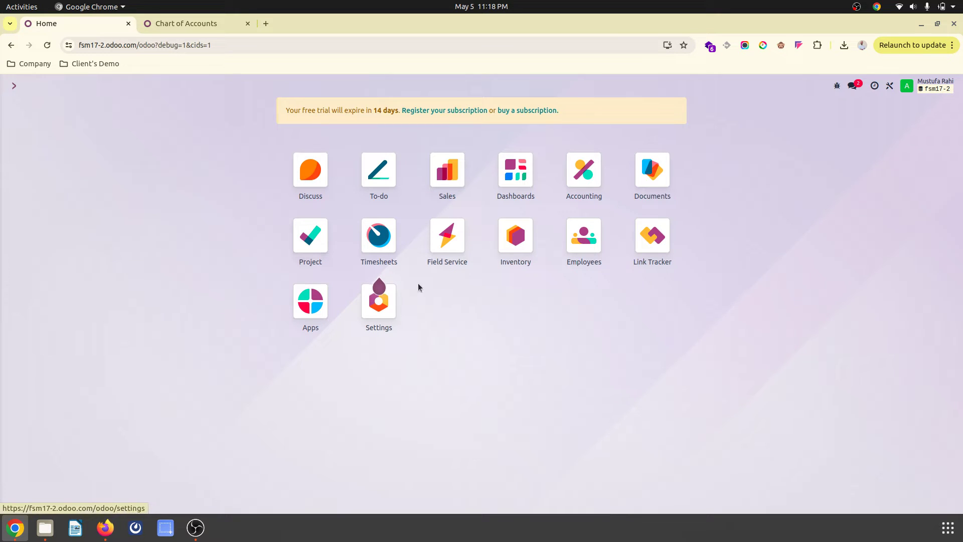
# - Create a quotation for Customer1 with a Special Services line of quantity 10
pyautogui.click(441, 172)
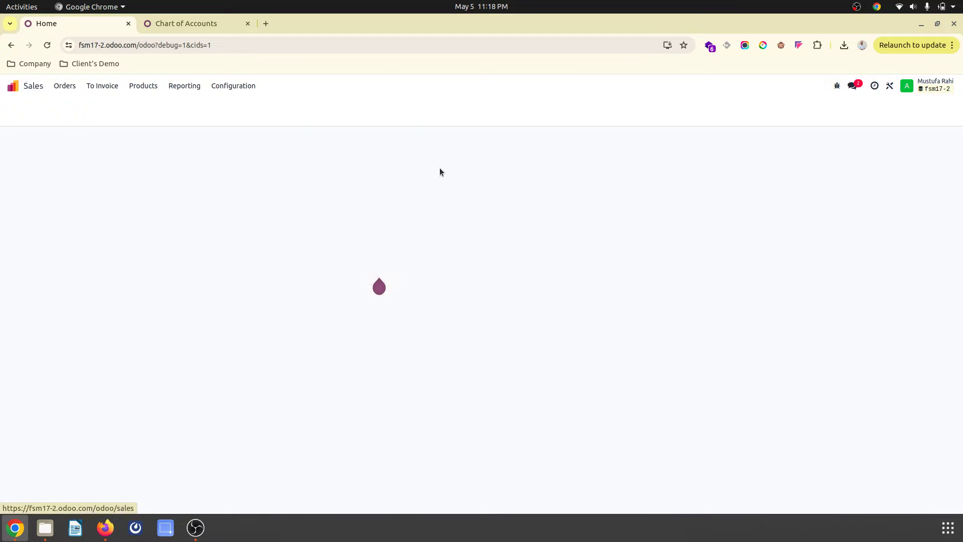
pyautogui.click(21, 112)
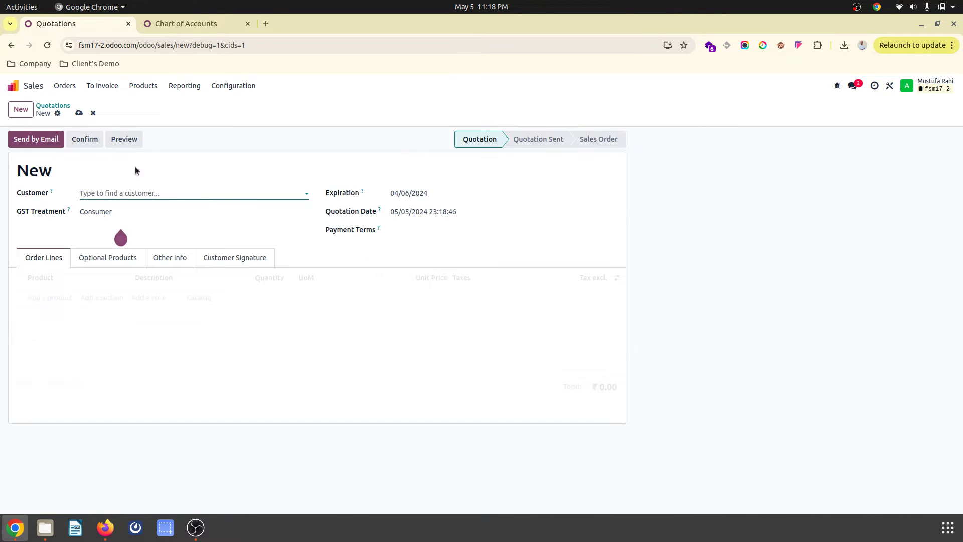
pyautogui.click(168, 195)
pyautogui.click(129, 209)
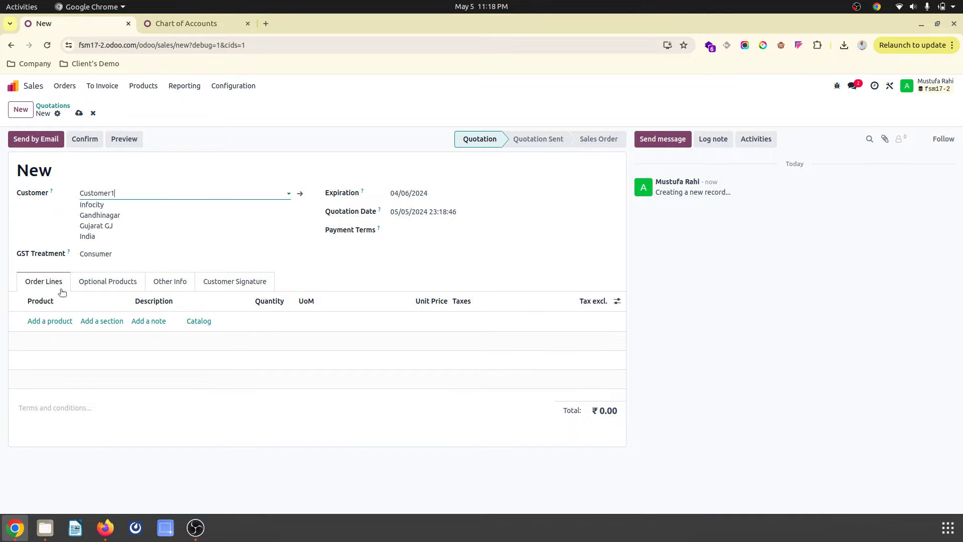
pyautogui.click(50, 321)
pyautogui.click(53, 320)
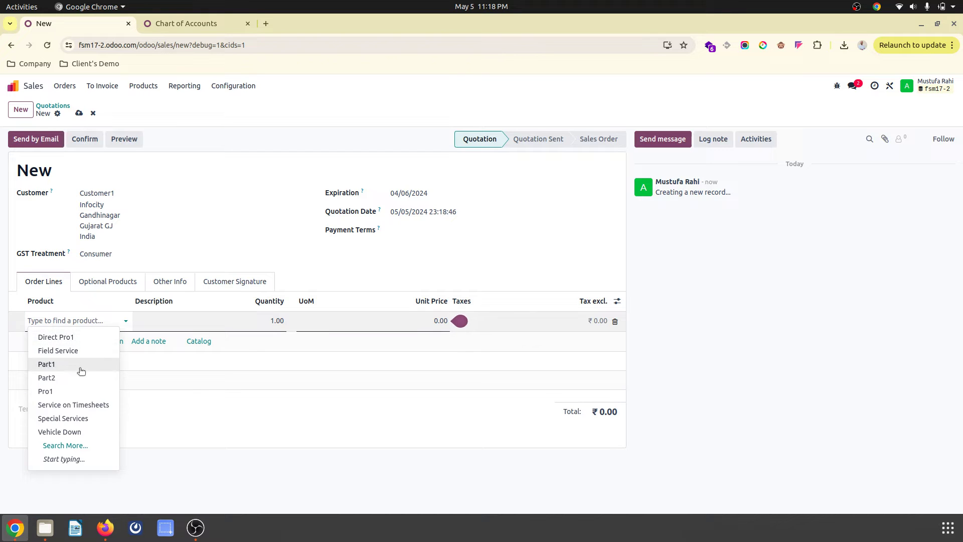
pyautogui.click(93, 419)
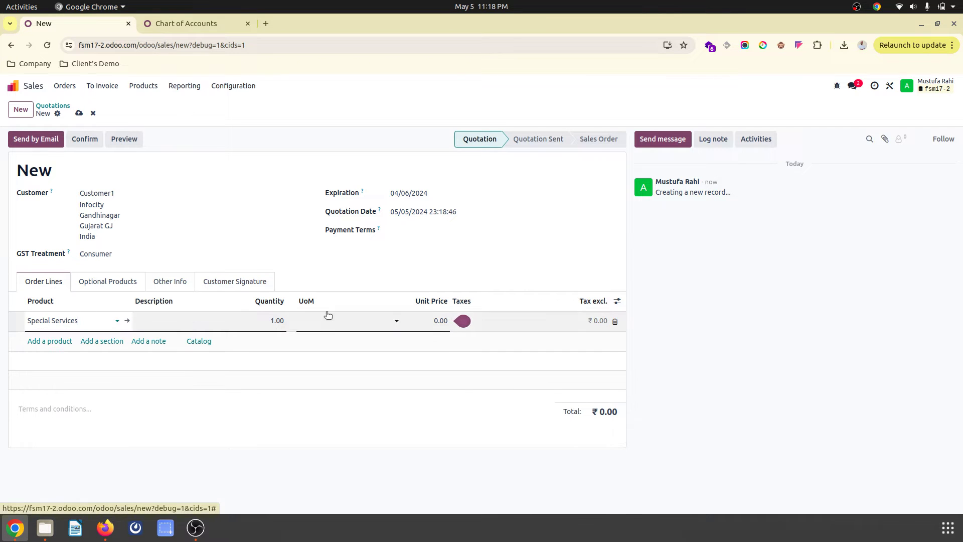
pyautogui.click(281, 321)
pyautogui.write('10')
pyautogui.press('Tab')
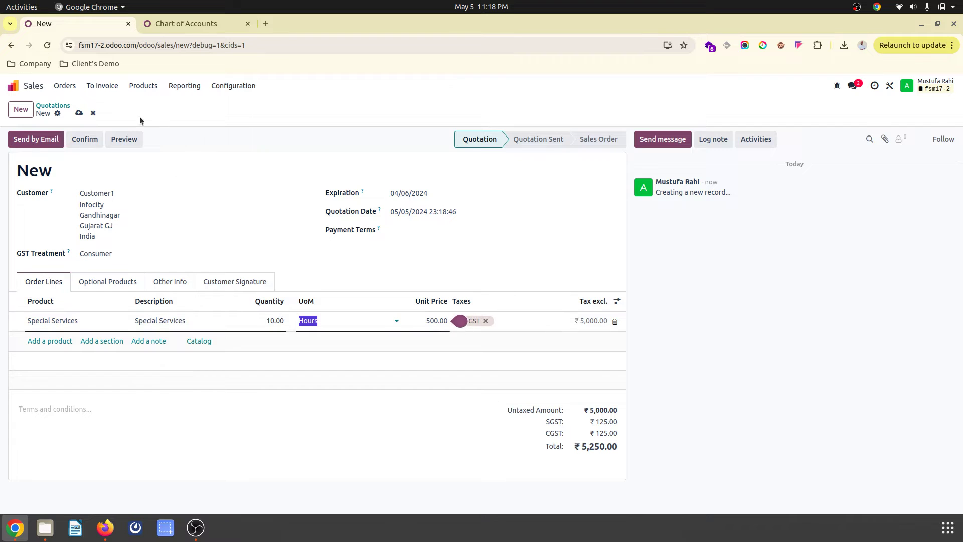
# - Save and confirm it as S00003, then check its generated task and project
pyautogui.click(79, 112)
pyautogui.click(85, 140)
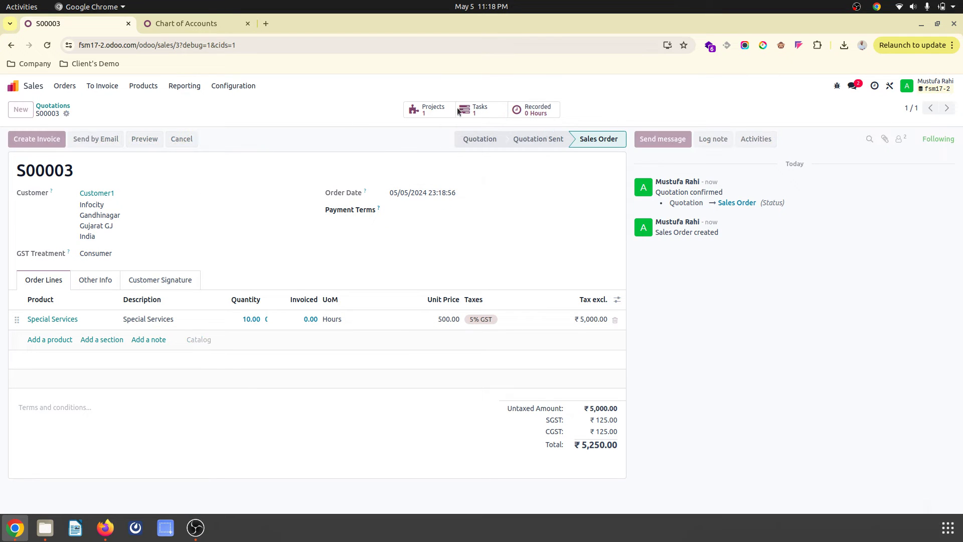
pyautogui.click(459, 113)
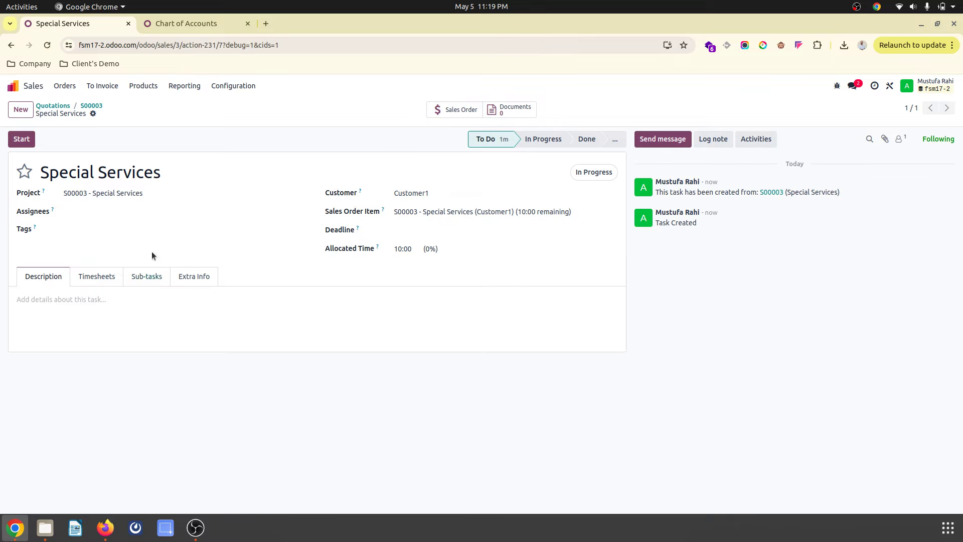
pyautogui.click(99, 106)
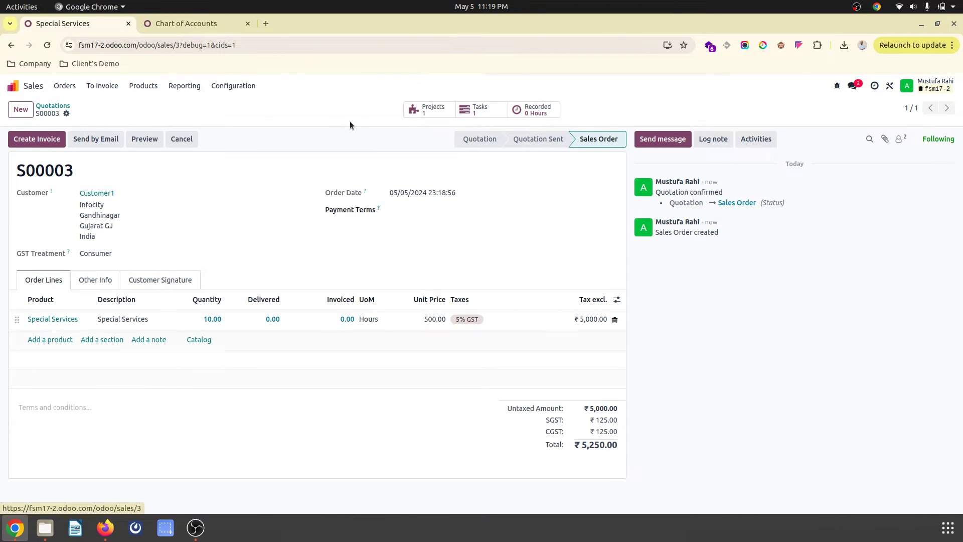
pyautogui.click(435, 110)
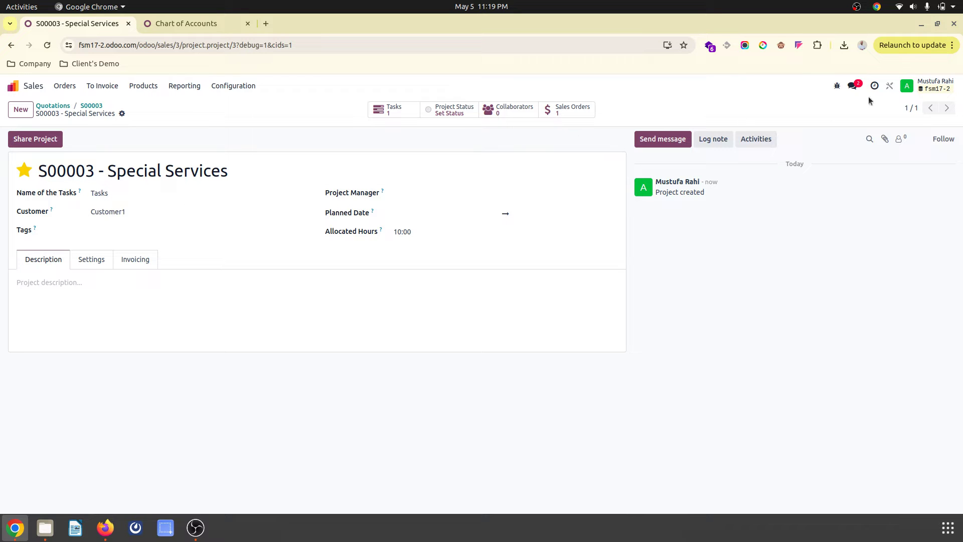
pyautogui.click(92, 106)
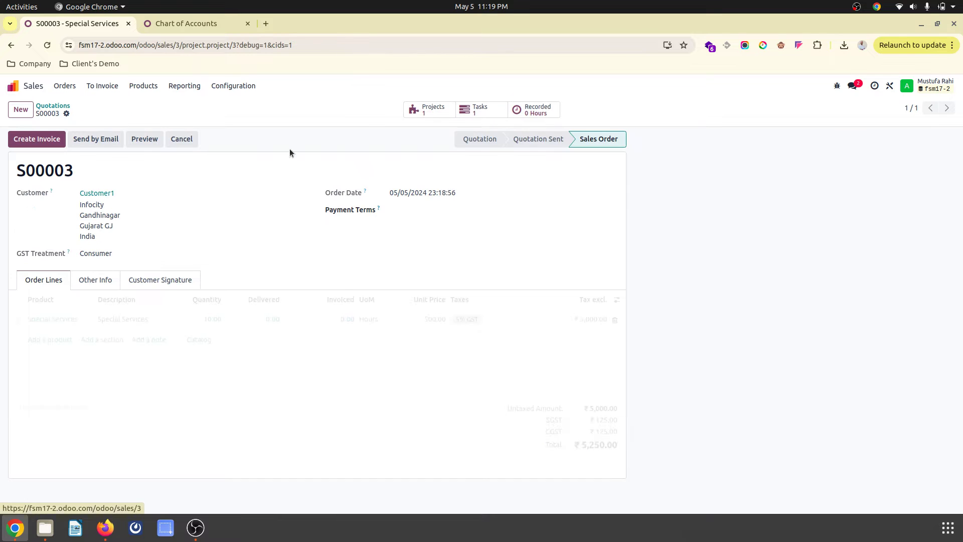
# - On the Special Services task form, add a new page labelled 'Products to Deliver'
pyautogui.click(484, 107)
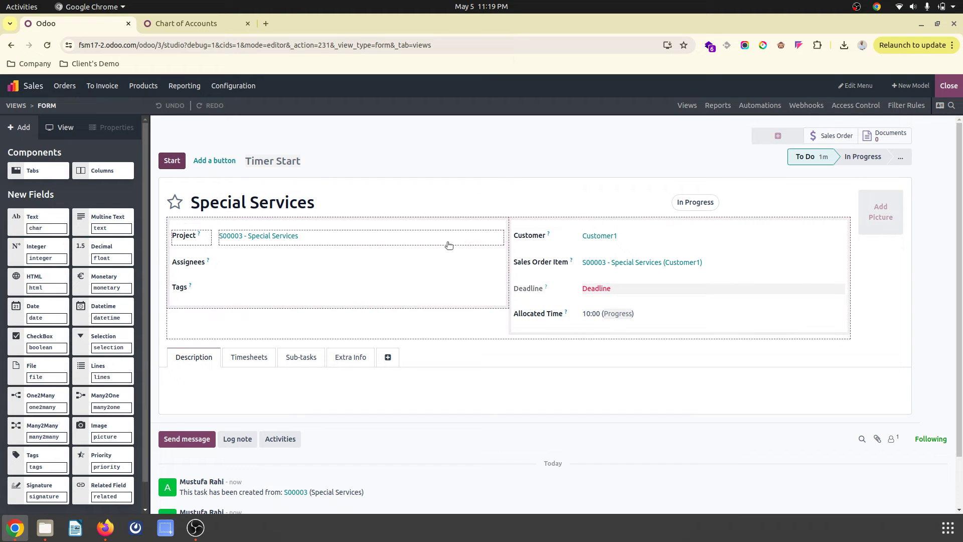
pyautogui.click(383, 359)
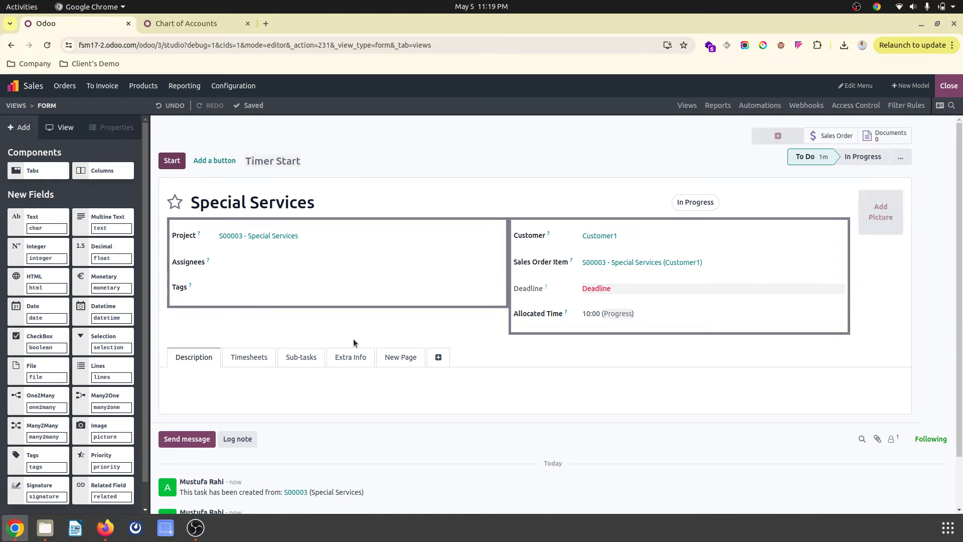
pyautogui.click(400, 356)
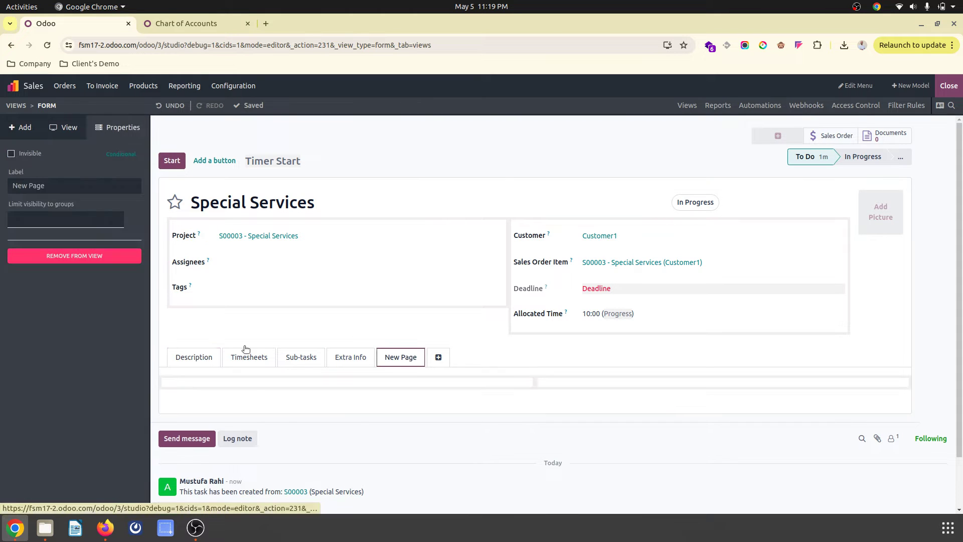
pyautogui.click(79, 184)
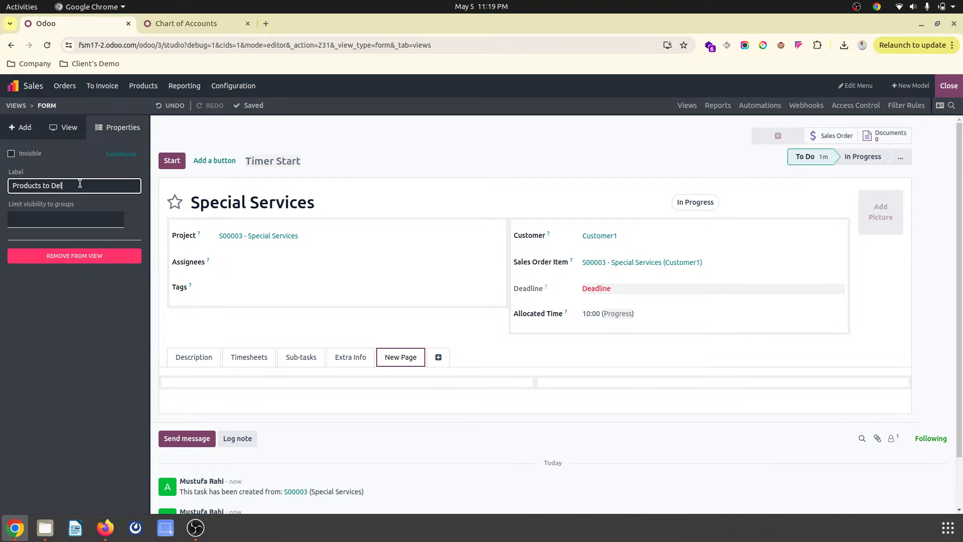
pyautogui.press('Return')
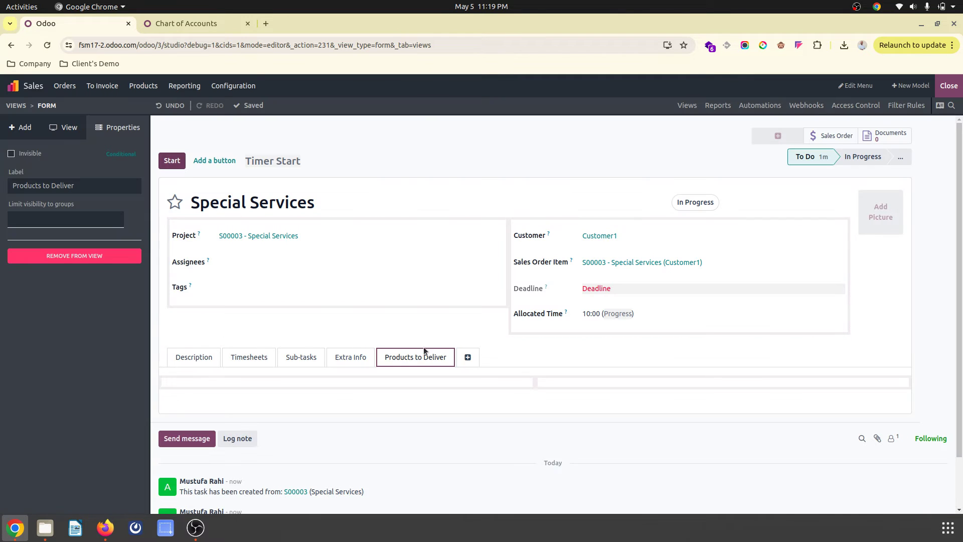
# - Add a many2many field related to Stock Move into the Products to Deliver tab
pyautogui.click(20, 127)
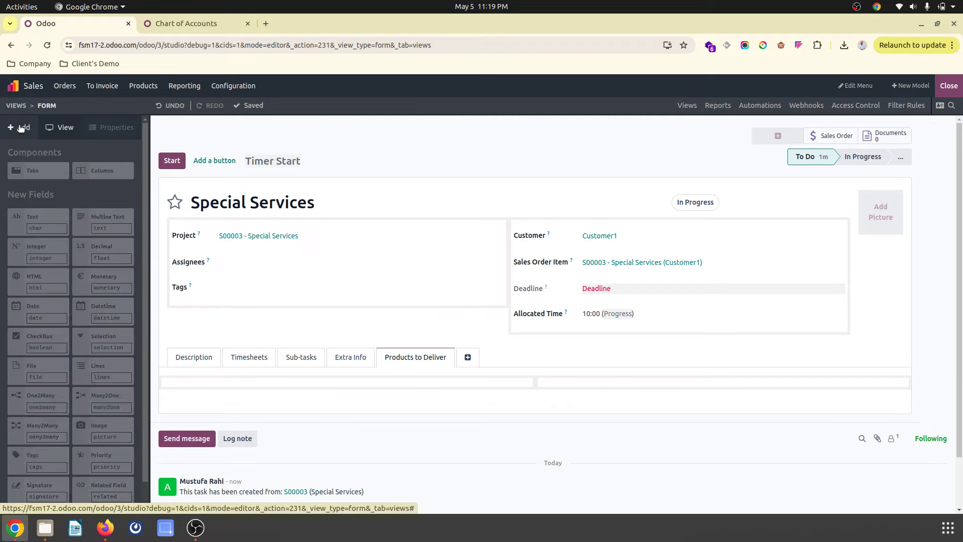
pyautogui.scroll(-1, 112, 349)
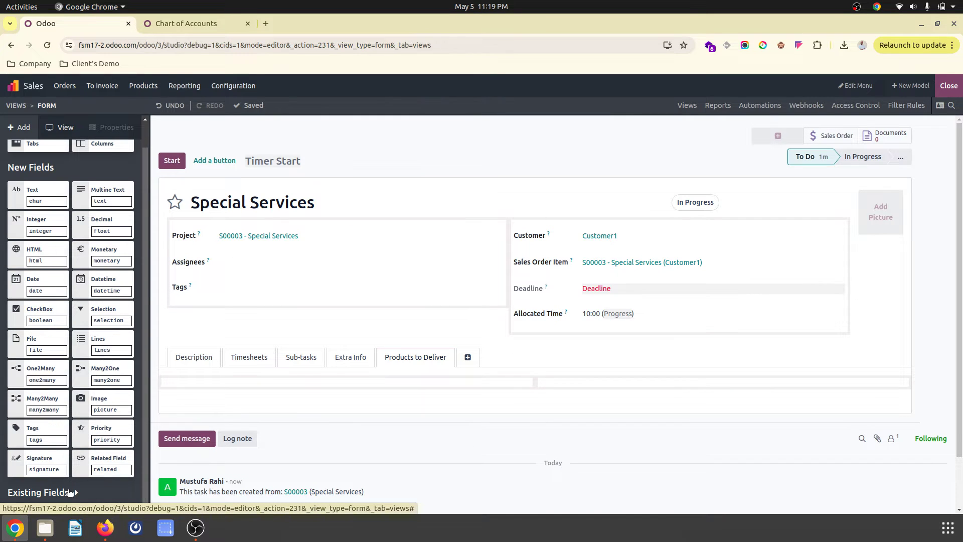
pyautogui.click(70, 493)
pyautogui.scroll(-8, 70, 493)
pyautogui.scroll(8, 69, 458)
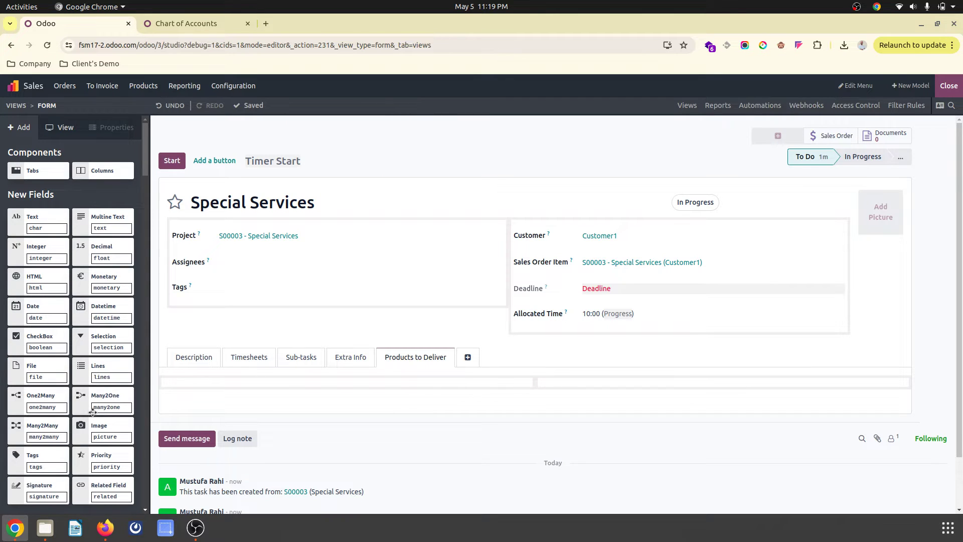
pyautogui.moveTo(284, 397); pyautogui.dragTo(427, 403)
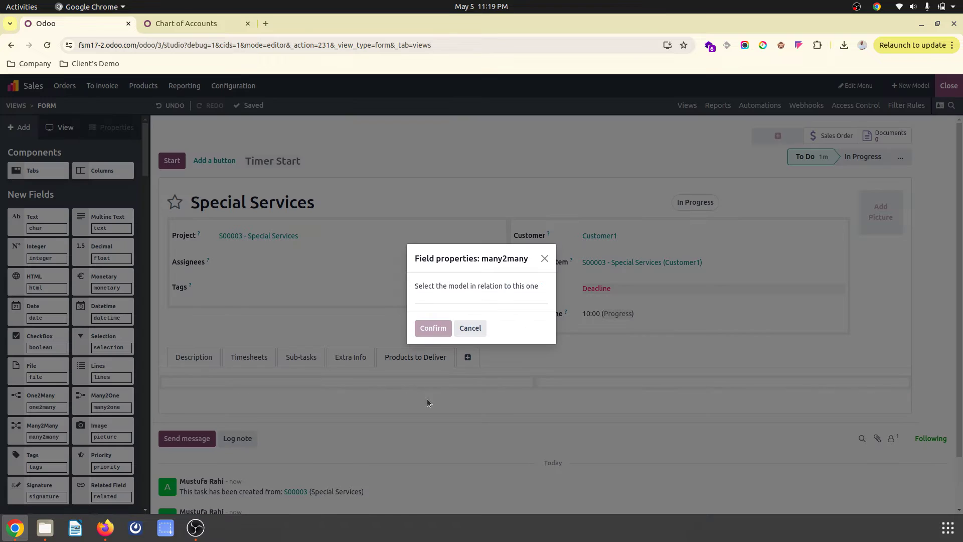
pyautogui.click(469, 298)
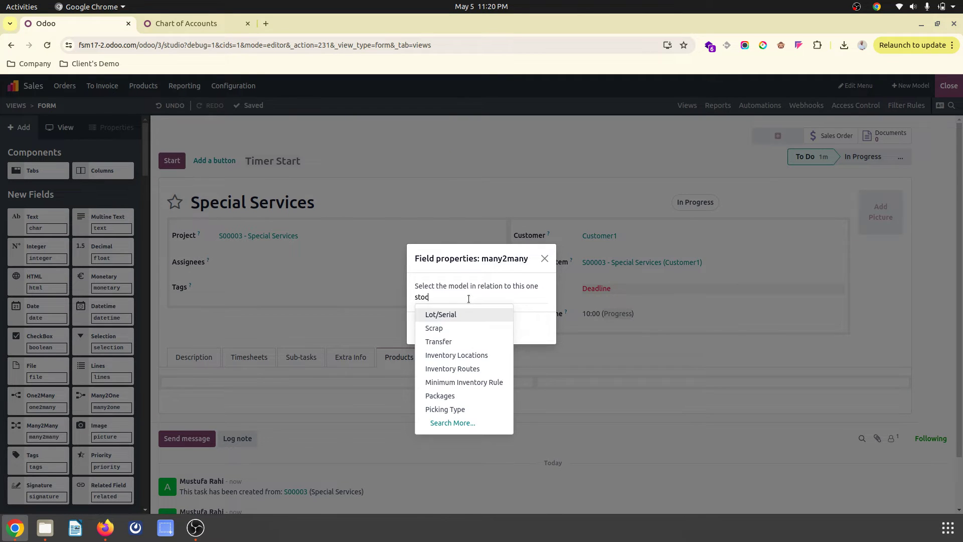
pyautogui.click(471, 424)
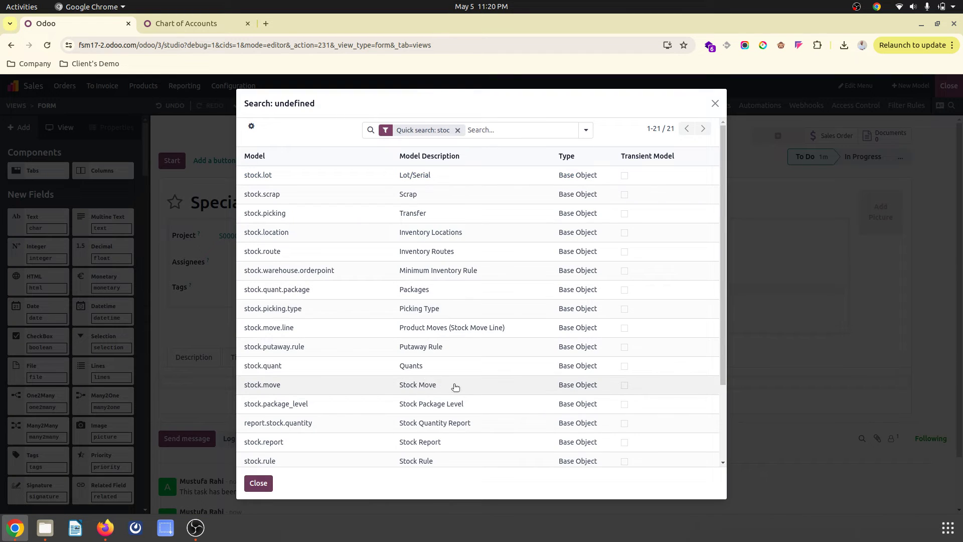
pyautogui.click(466, 388)
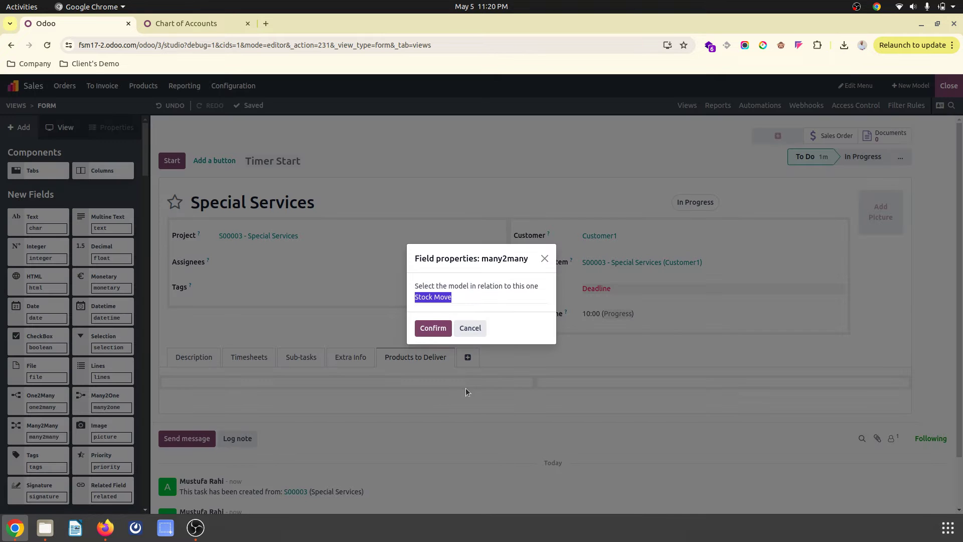
pyautogui.click(432, 328)
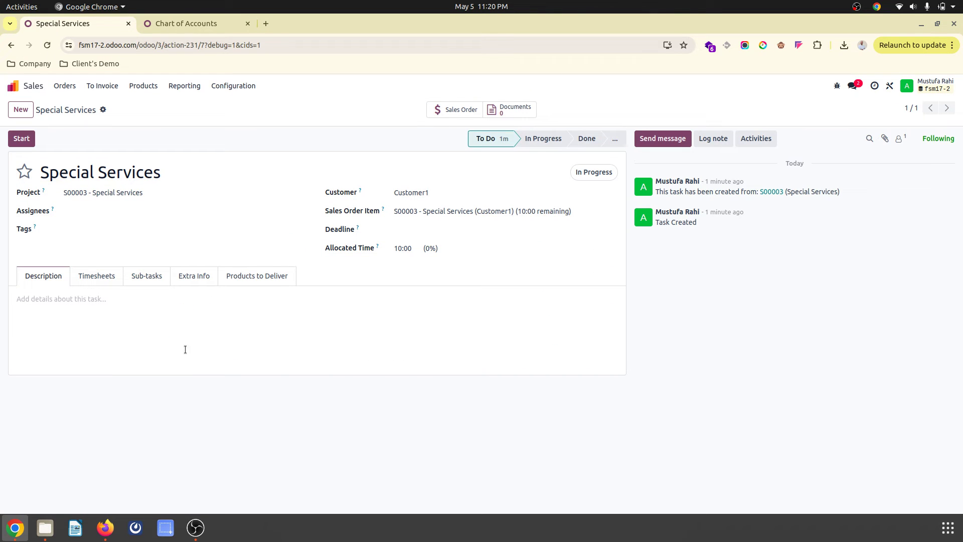
# - Review the stock moves offered in the Products to Deliver picker, then close it without adding any
pyautogui.click(259, 277)
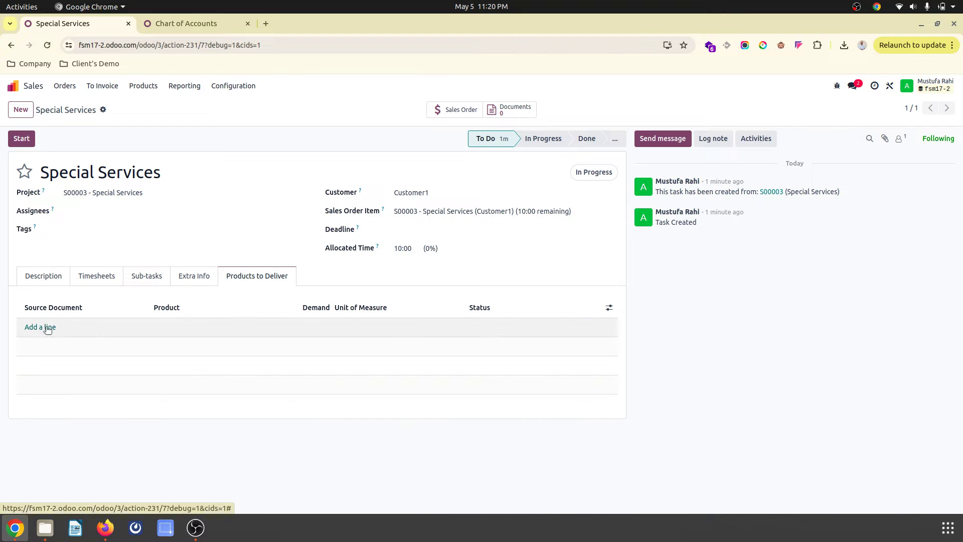
pyautogui.click(47, 329)
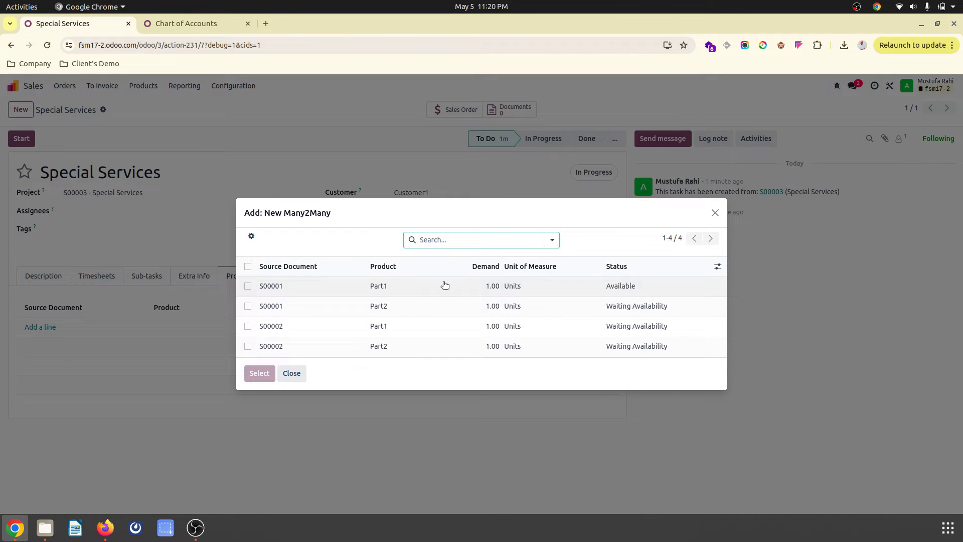
pyautogui.click(552, 241)
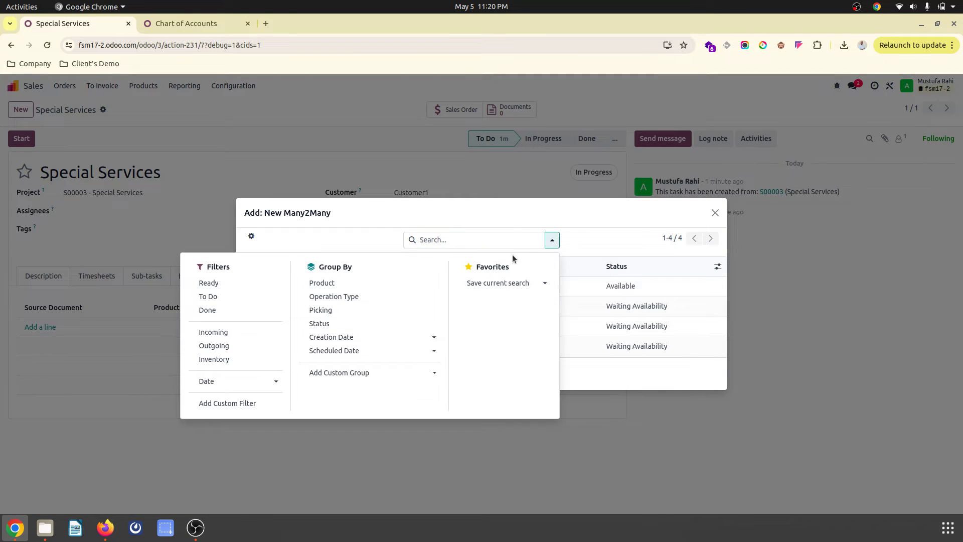
pyautogui.click(501, 284)
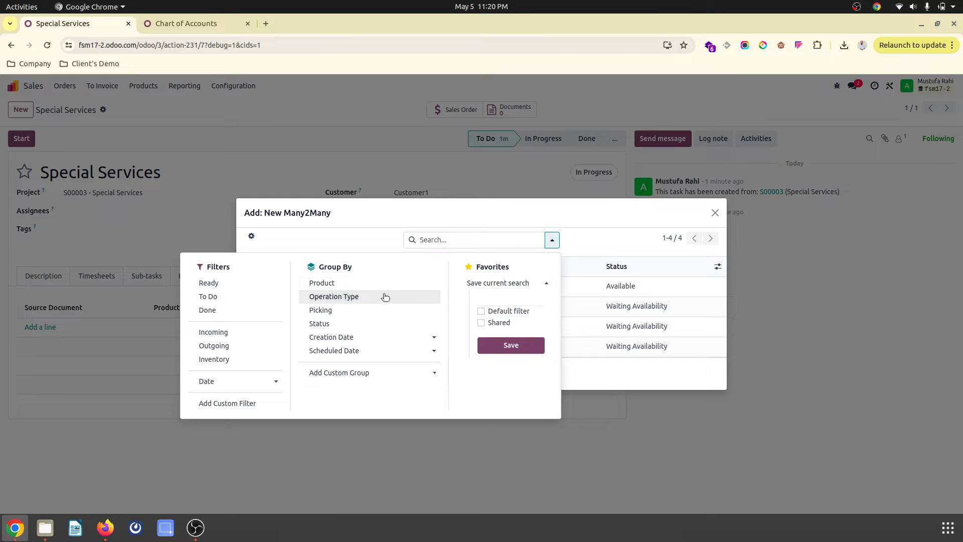
pyautogui.click(641, 216)
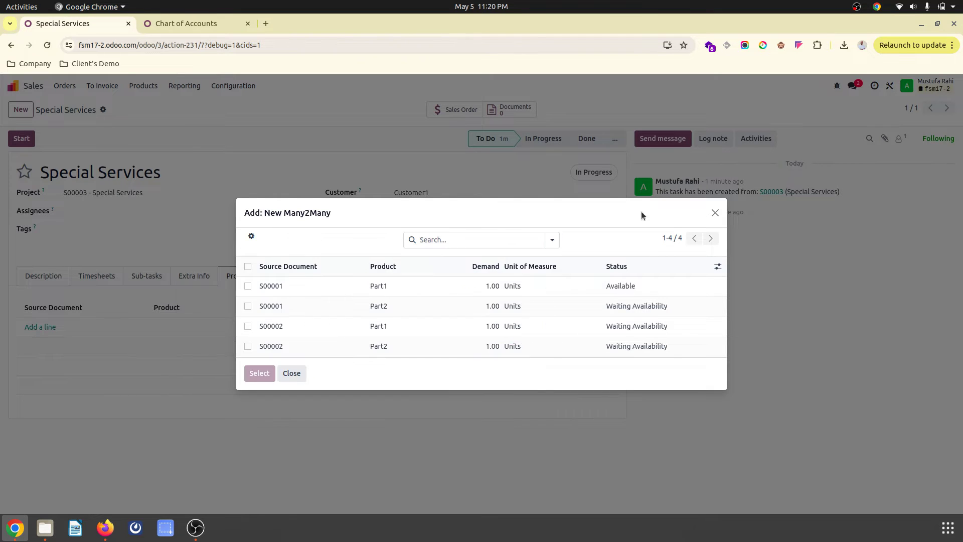
pyautogui.click(716, 214)
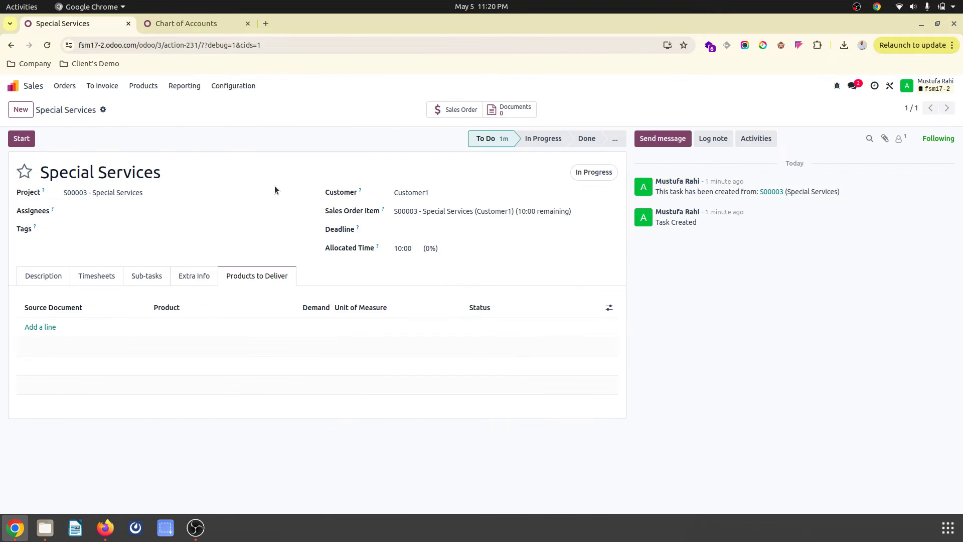
pyautogui.click(161, 23)
# - Start a new Inventory operation type named 'Direct Delivery'
pyautogui.click(20, 87)
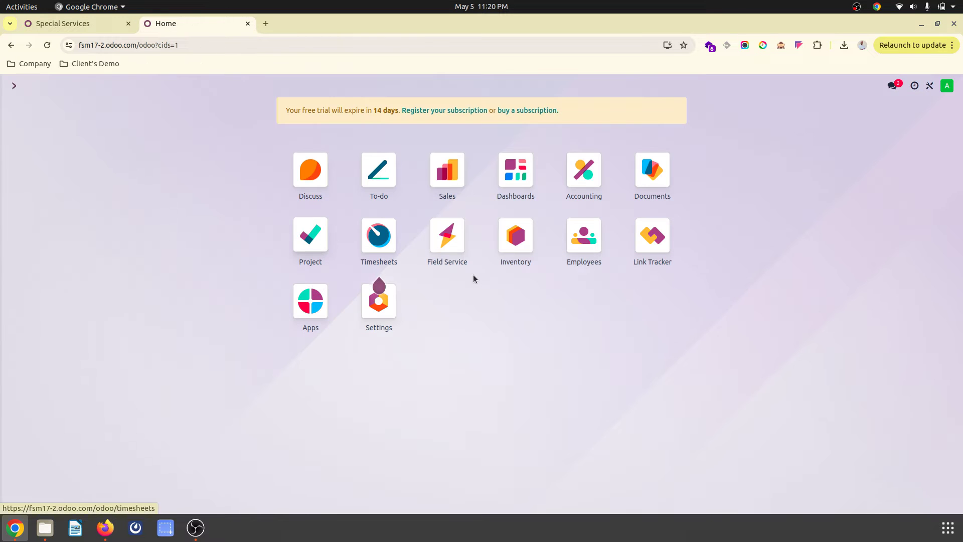
pyautogui.click(513, 250)
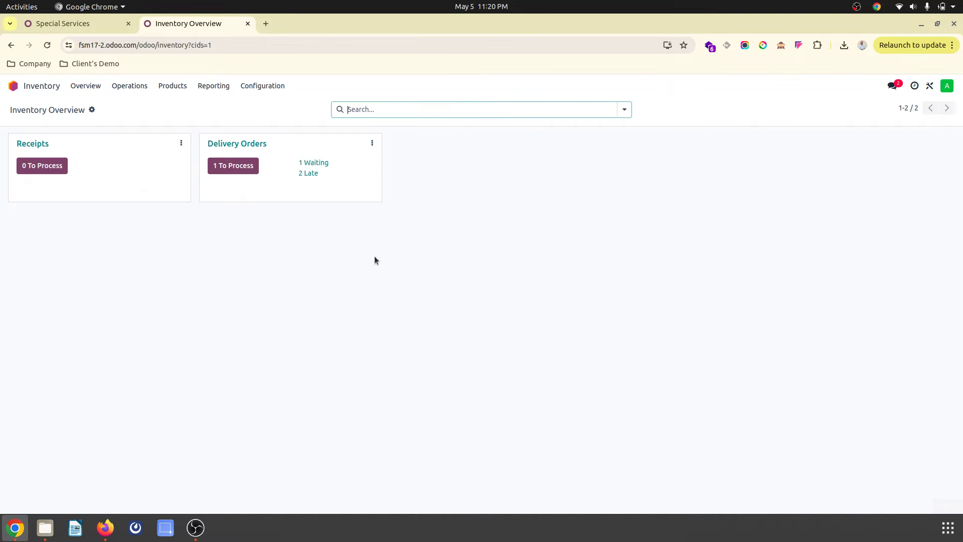
pyautogui.click(269, 85)
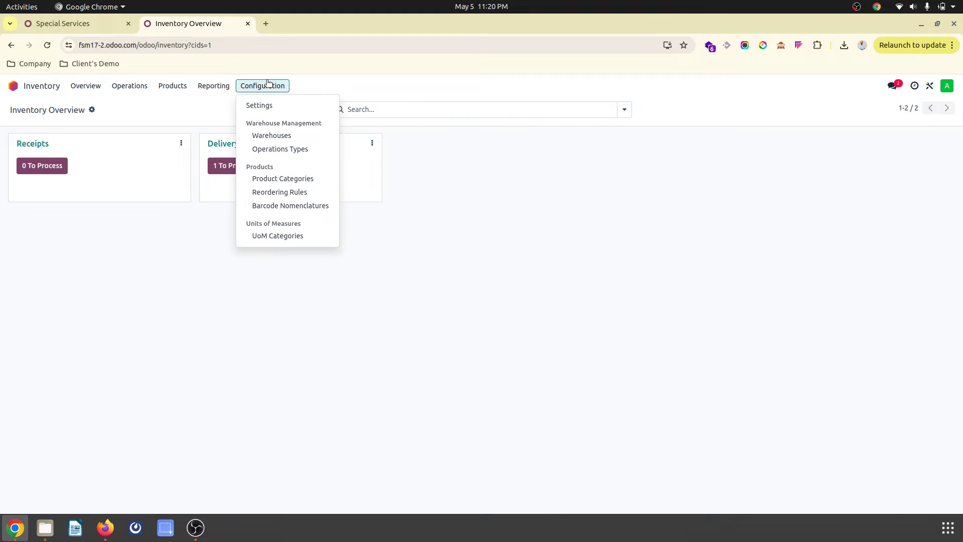
pyautogui.click(287, 151)
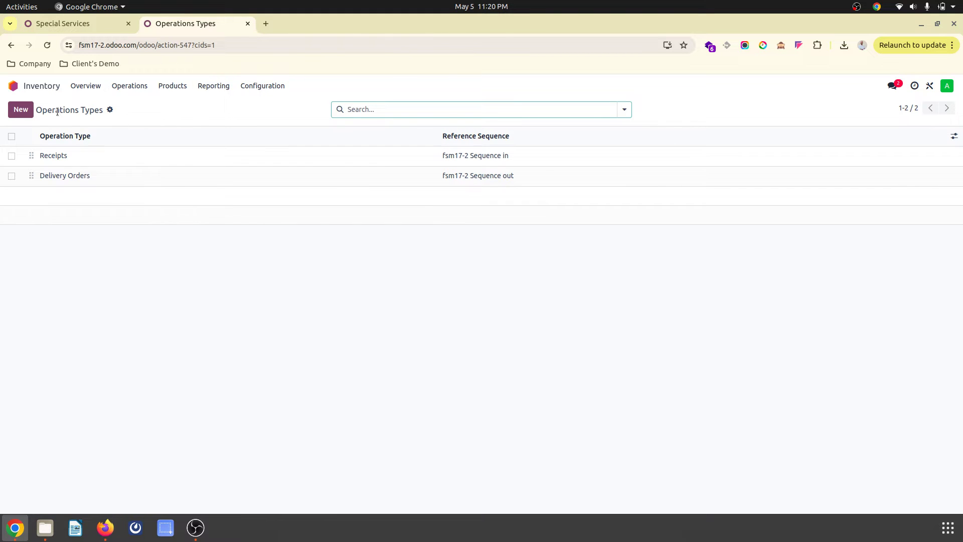
pyautogui.click(20, 112)
pyautogui.write('D')
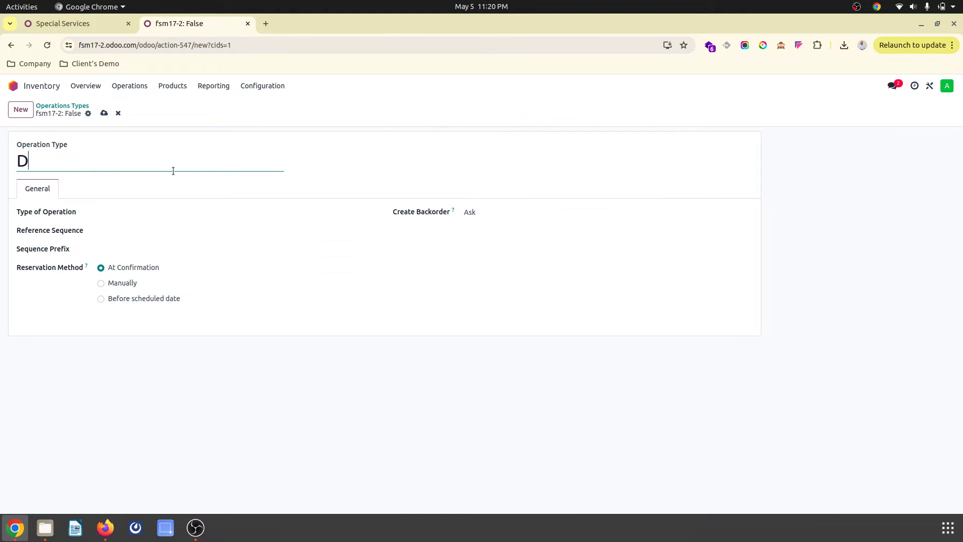
pyautogui.write('irect Delivery')
# - Make it a Delivery type with new reference sequence DD and prefix DD, and save
pyautogui.click(155, 211)
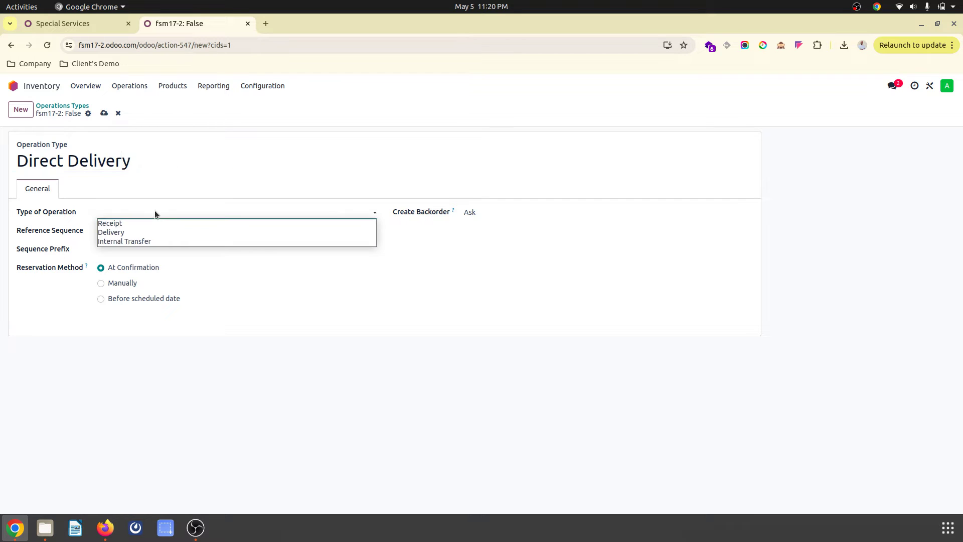
pyautogui.click(156, 227)
pyautogui.click(158, 233)
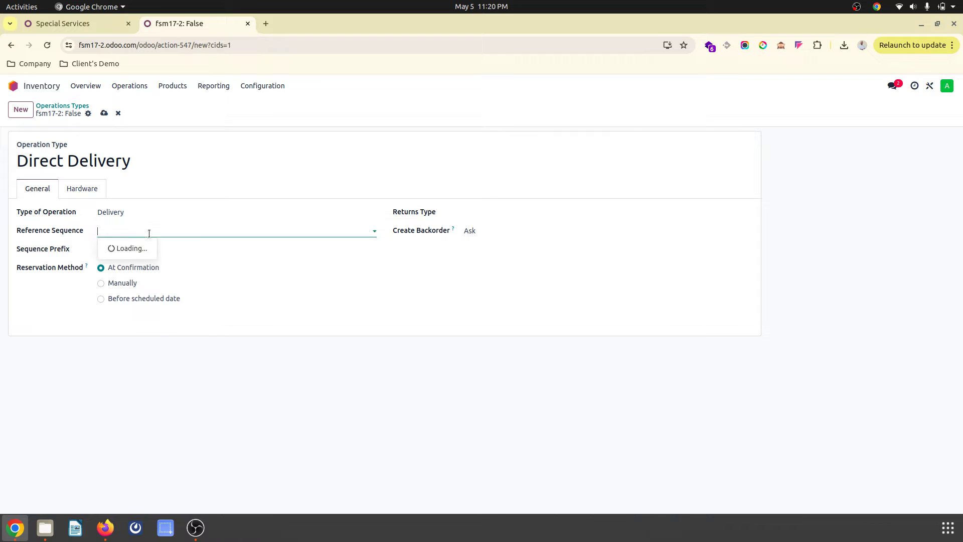
pyautogui.write('DD')
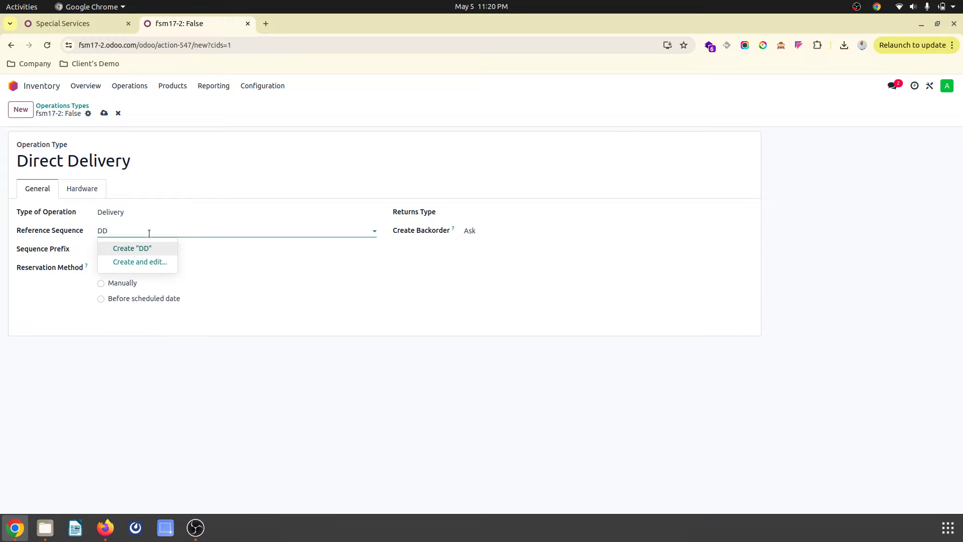
pyautogui.click(155, 250)
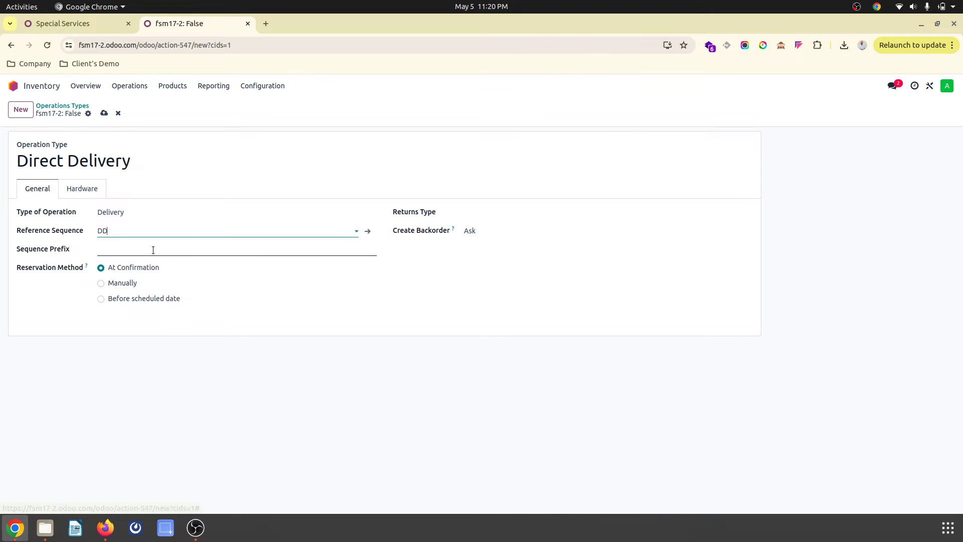
pyautogui.click(135, 250)
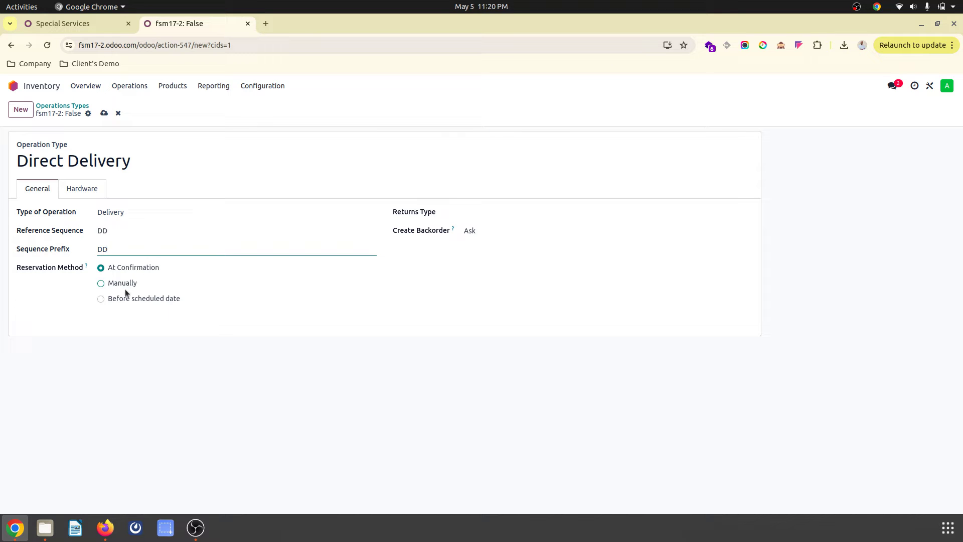
pyautogui.write('DD')
pyautogui.click(104, 113)
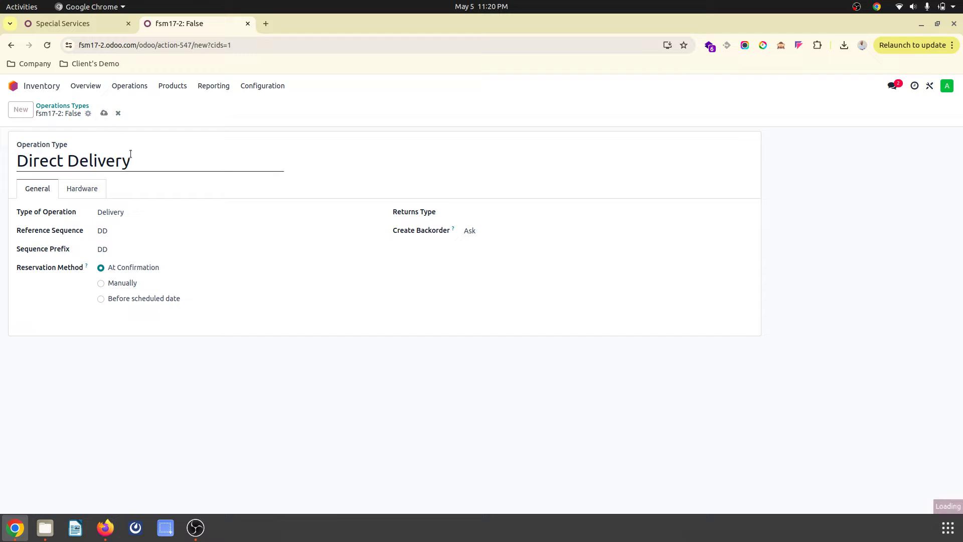
pyautogui.click(70, 106)
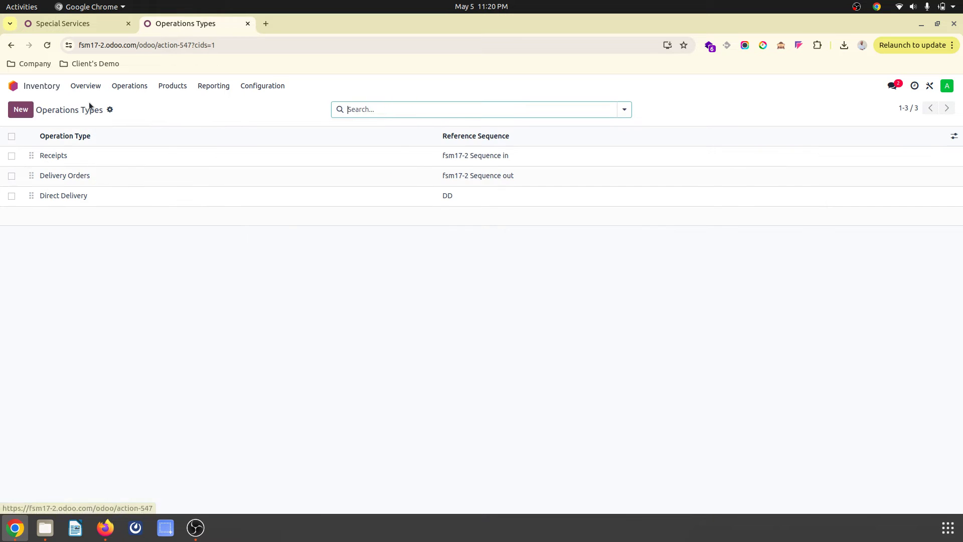
# - Enable Storage Locations and Multi-Step Routes in the Inventory settings and save
pyautogui.click(252, 88)
pyautogui.click(271, 134)
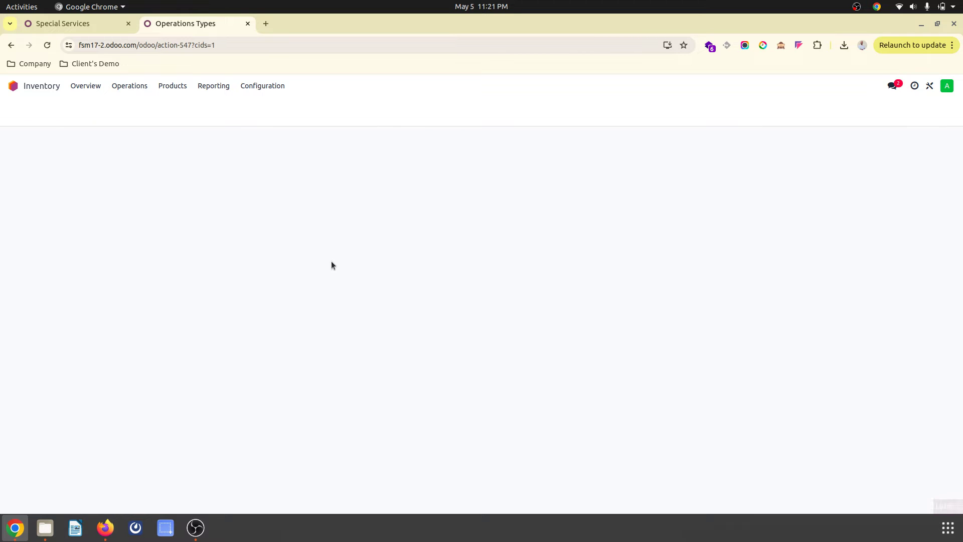
pyautogui.scroll(-15, 331, 301)
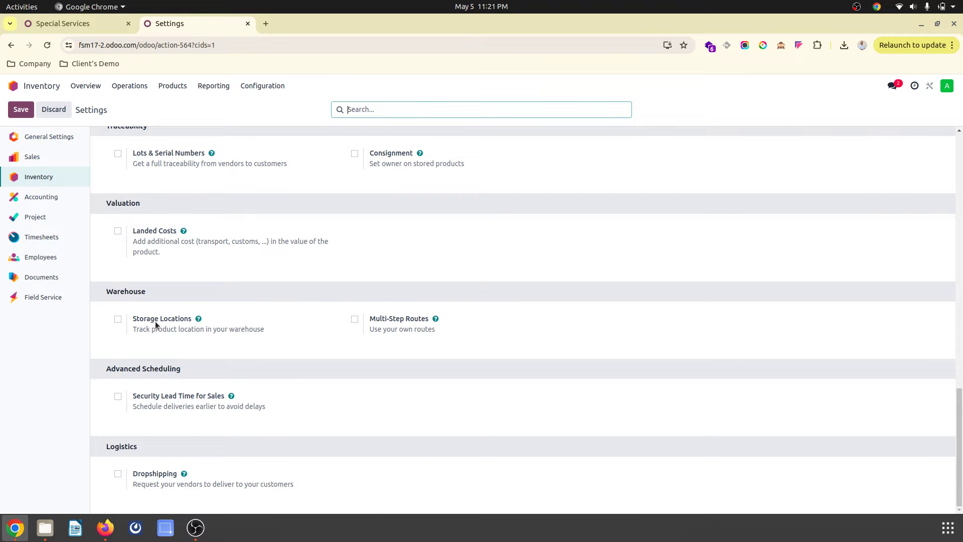
pyautogui.click(171, 323)
pyautogui.click(356, 319)
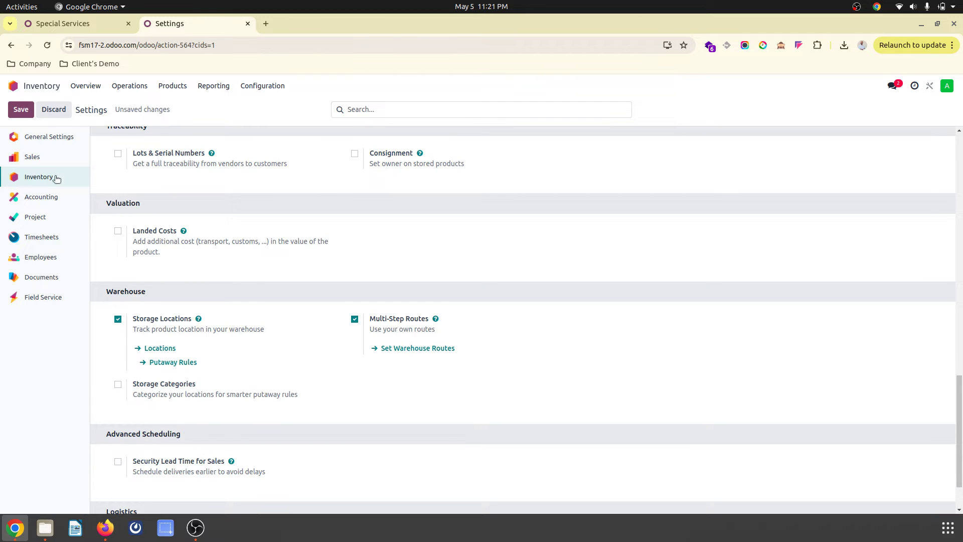
pyautogui.click(20, 109)
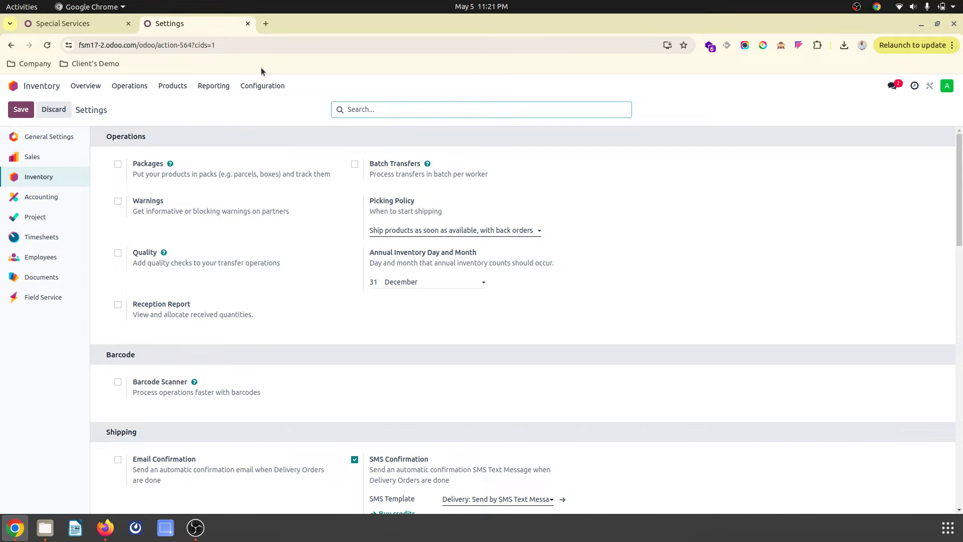
# - Open the Operations Types list, inspect Direct Delivery, and go back to the list
pyautogui.click(258, 85)
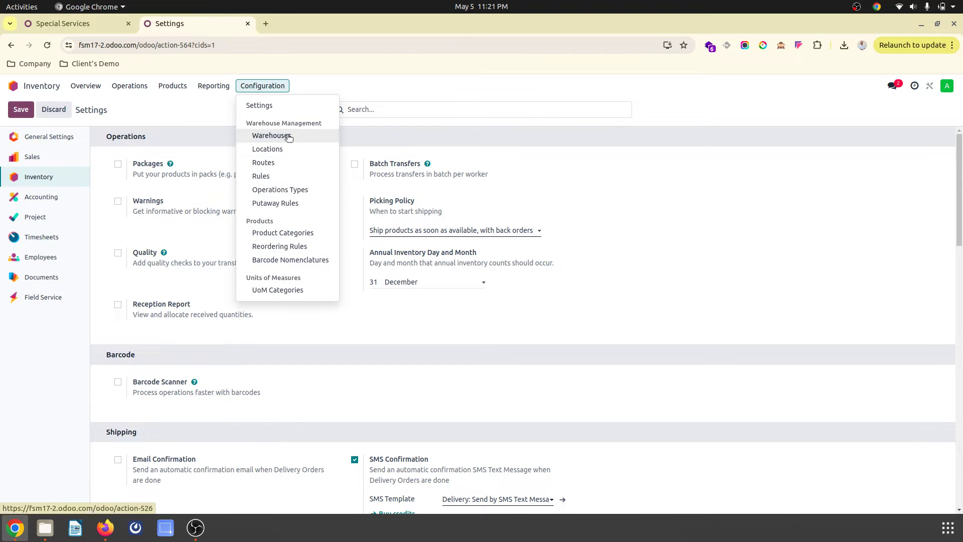
pyautogui.click(287, 191)
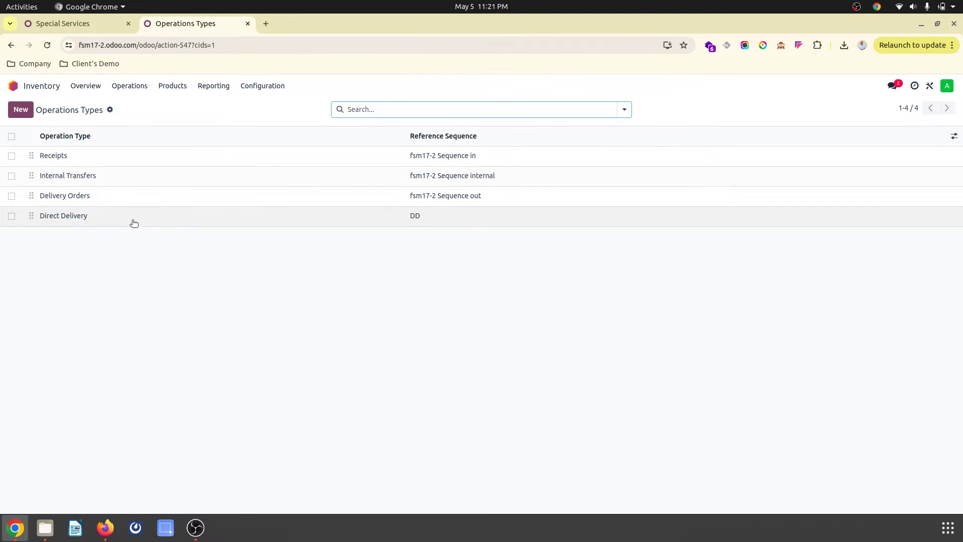
pyautogui.click(149, 219)
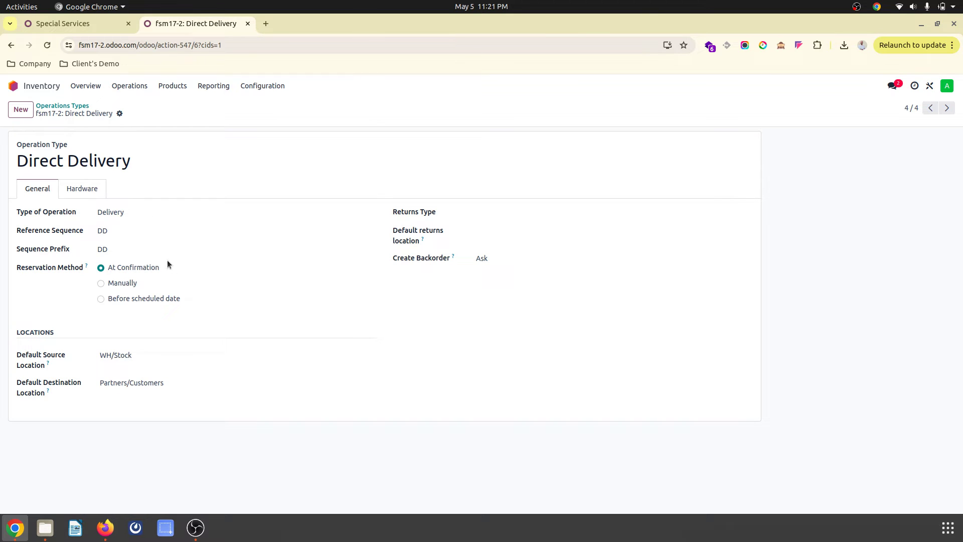
pyautogui.click(77, 106)
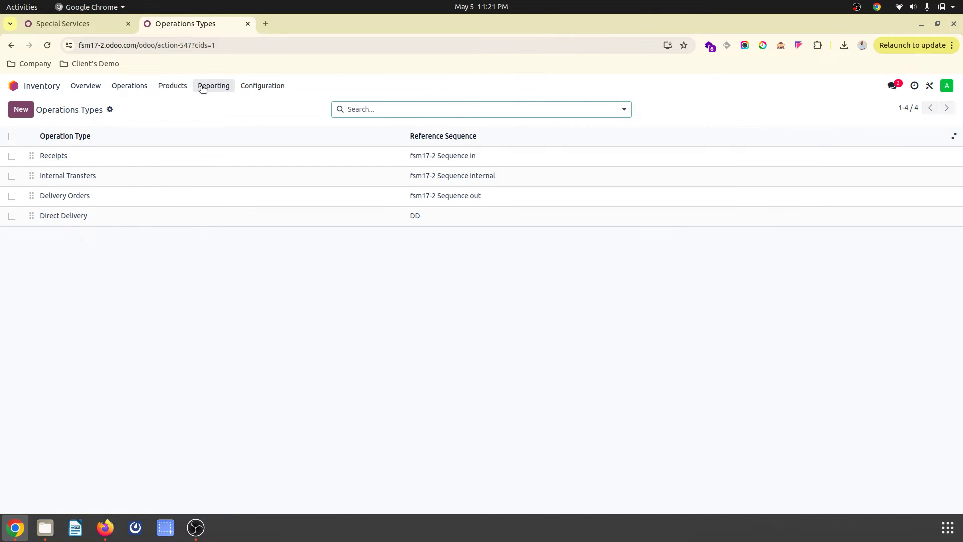
# - Filter the Special Services task's deliverable moves to Operation Type = Direct Delivery
pyautogui.click(99, 20)
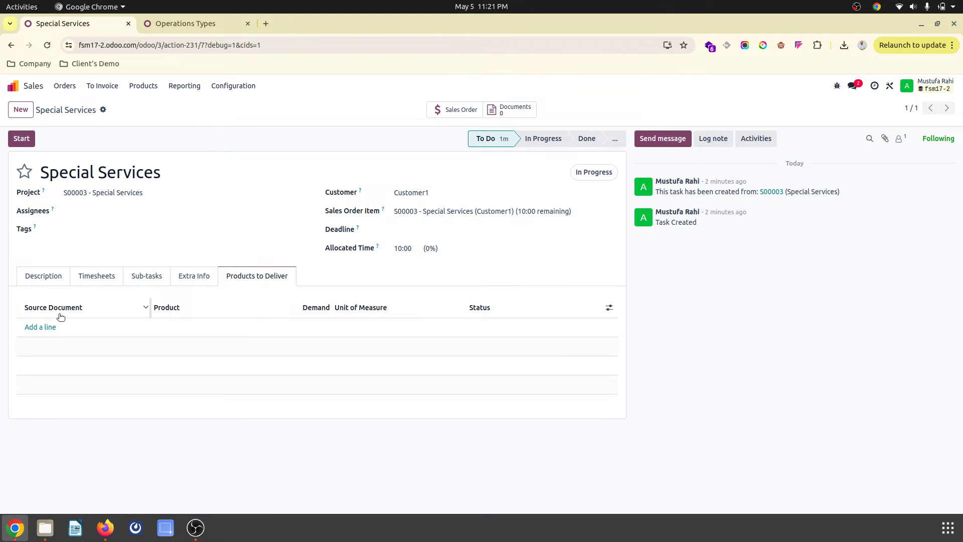
pyautogui.click(40, 327)
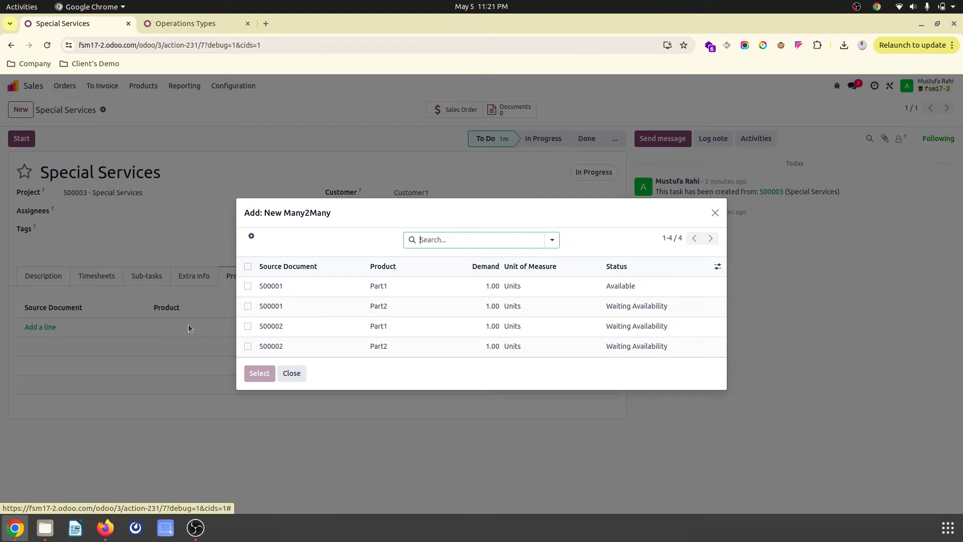
pyautogui.click(554, 241)
pyautogui.click(401, 295)
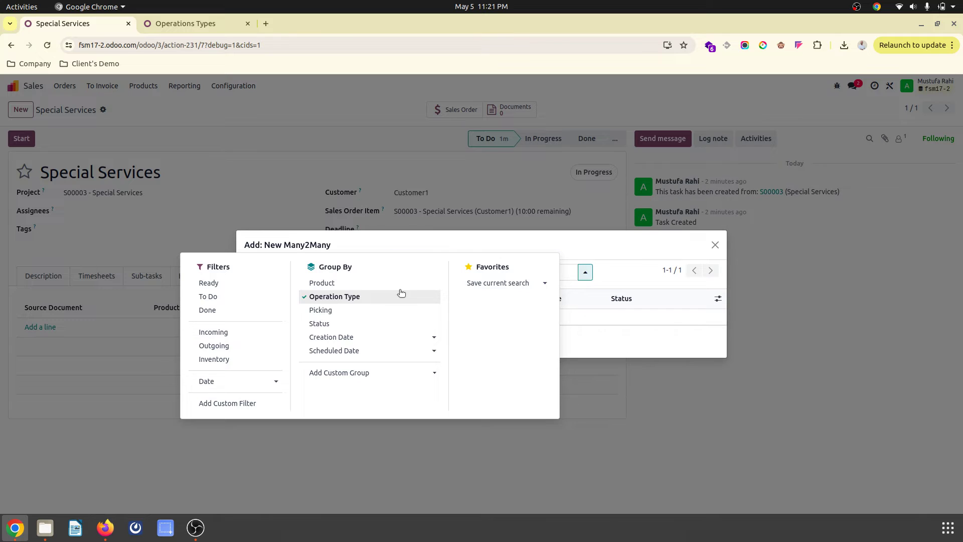
pyautogui.click(249, 404)
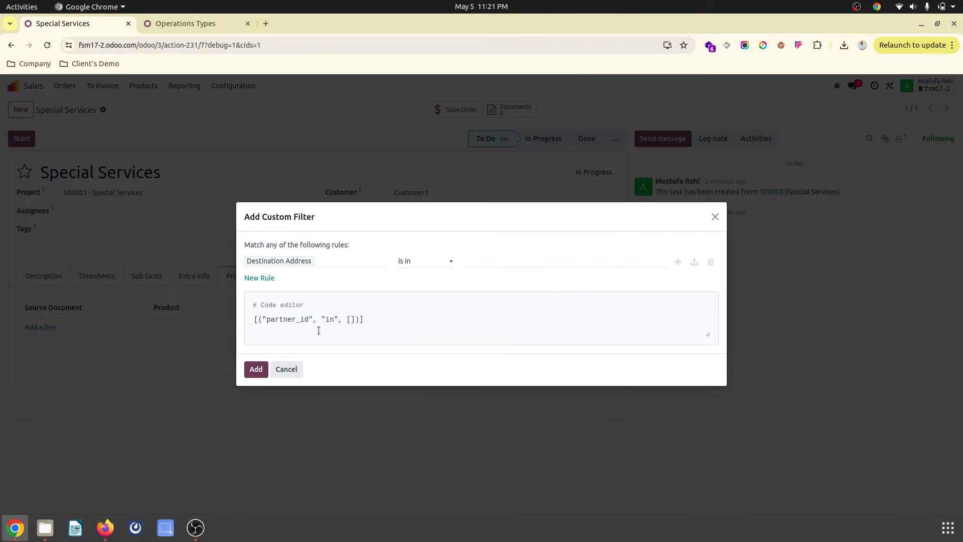
pyautogui.click(327, 261)
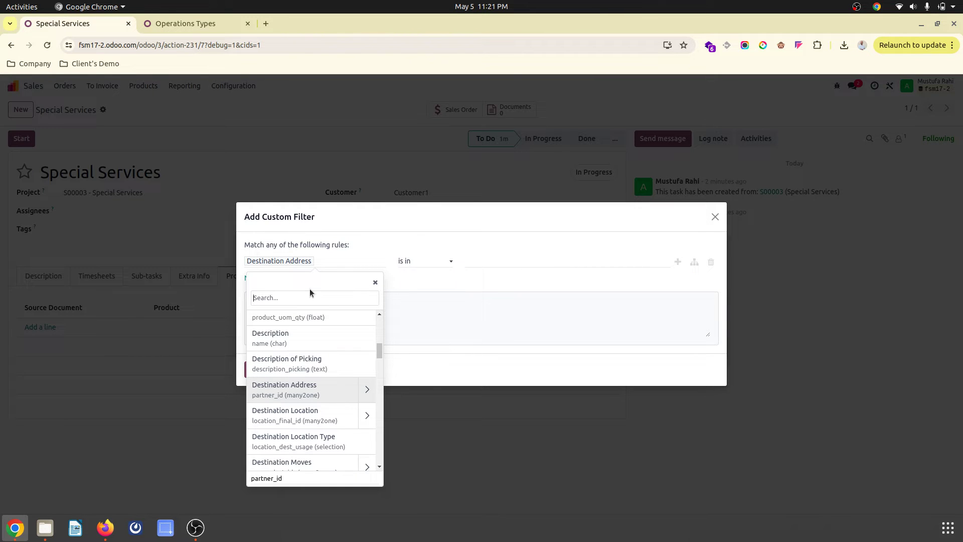
pyautogui.write('ope')
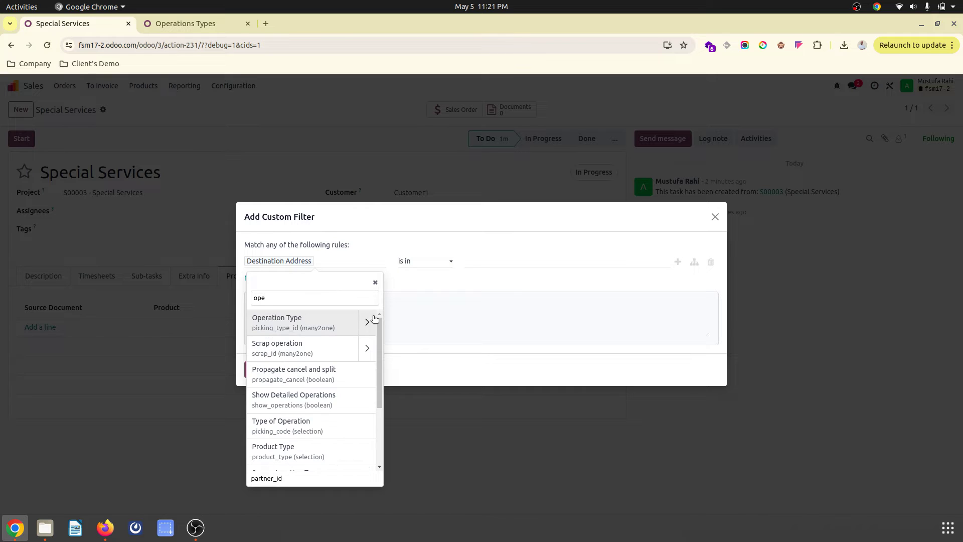
pyautogui.click(374, 321)
pyautogui.click(426, 262)
pyautogui.click(413, 287)
pyautogui.click(480, 263)
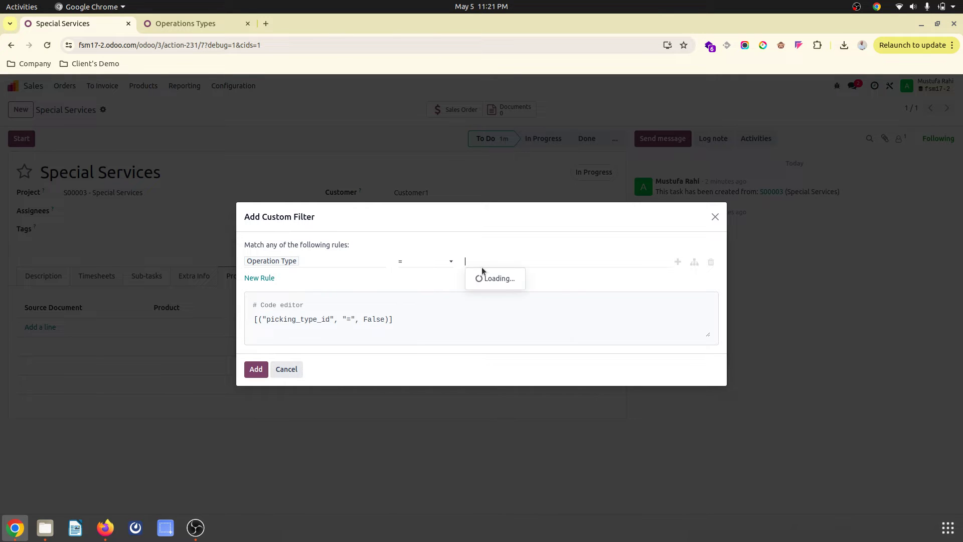
pyautogui.click(524, 318)
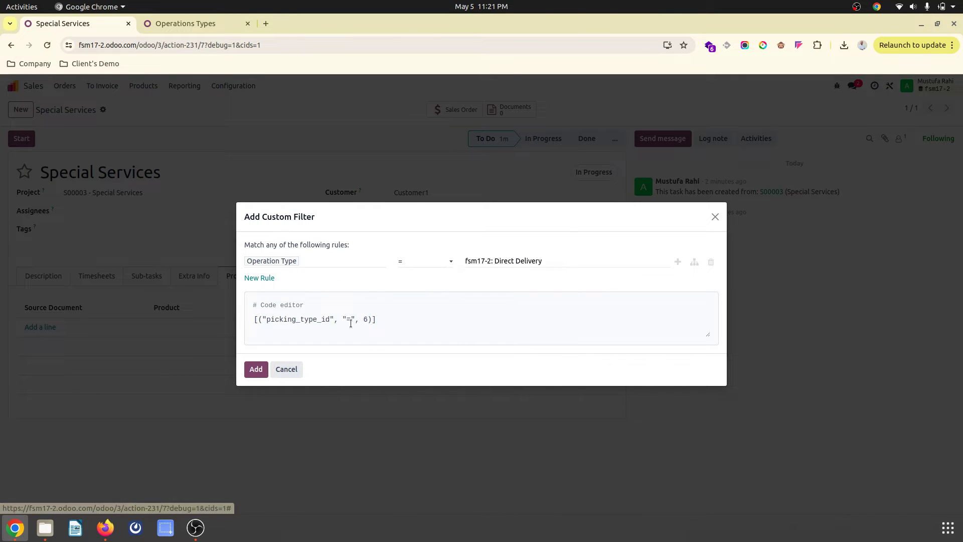
pyautogui.click(257, 369)
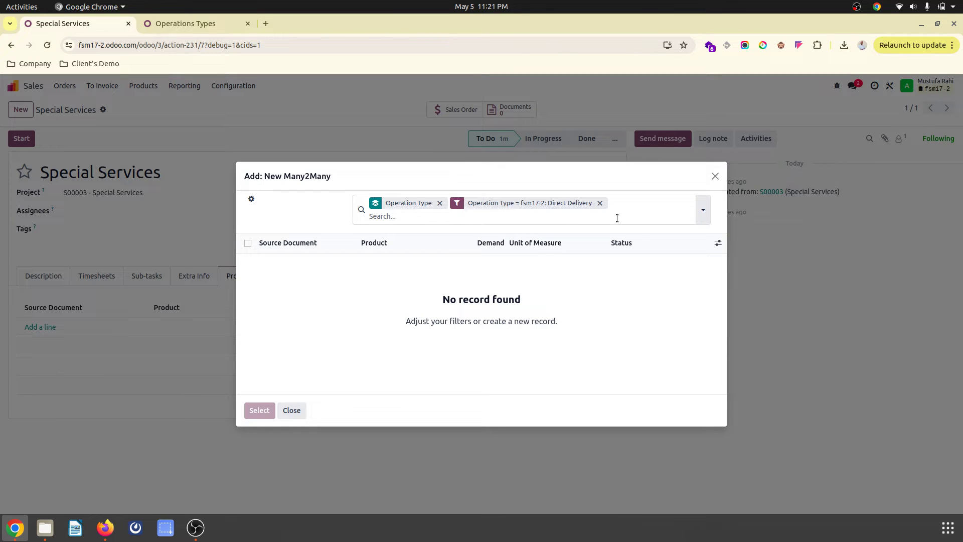
# - Save the search as default, unshared favourite 'DD', then close the moves dialog
pyautogui.click(686, 206)
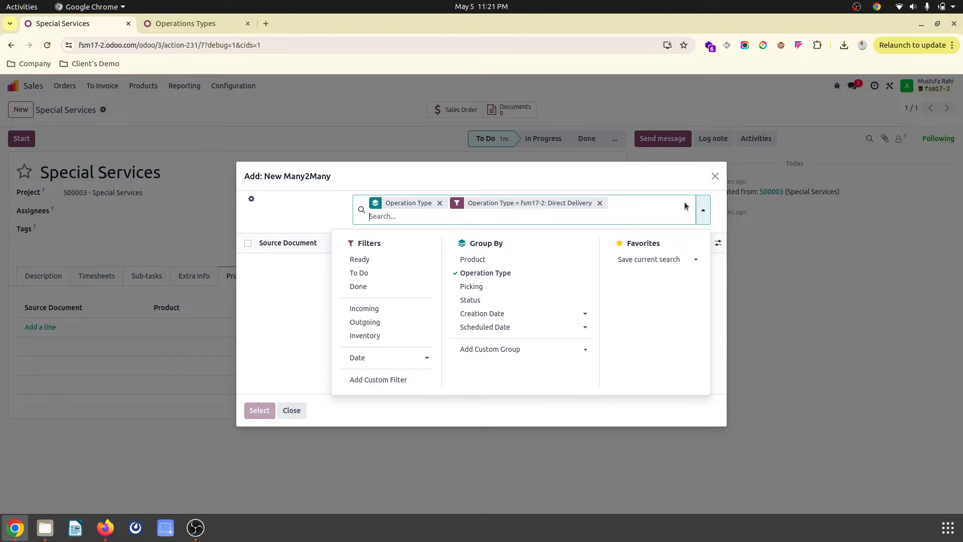
pyautogui.click(684, 259)
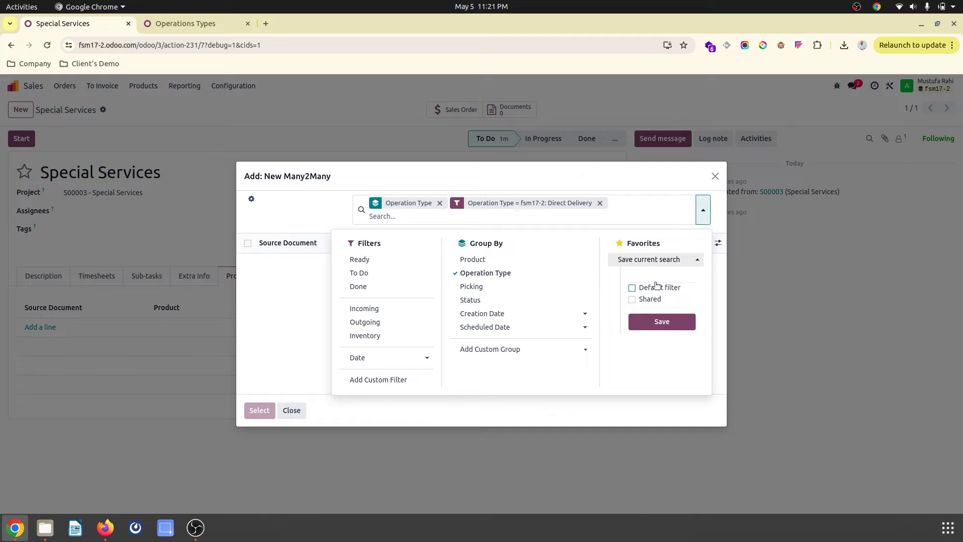
pyautogui.click(656, 277)
pyautogui.click(648, 290)
pyautogui.click(649, 299)
pyautogui.click(666, 287)
pyautogui.click(662, 321)
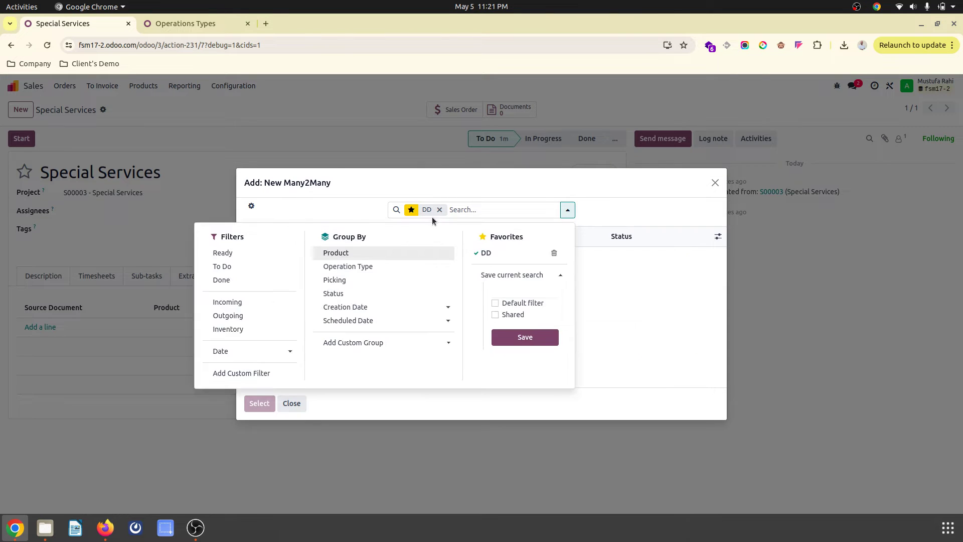
pyautogui.click(338, 316)
pyautogui.click(292, 404)
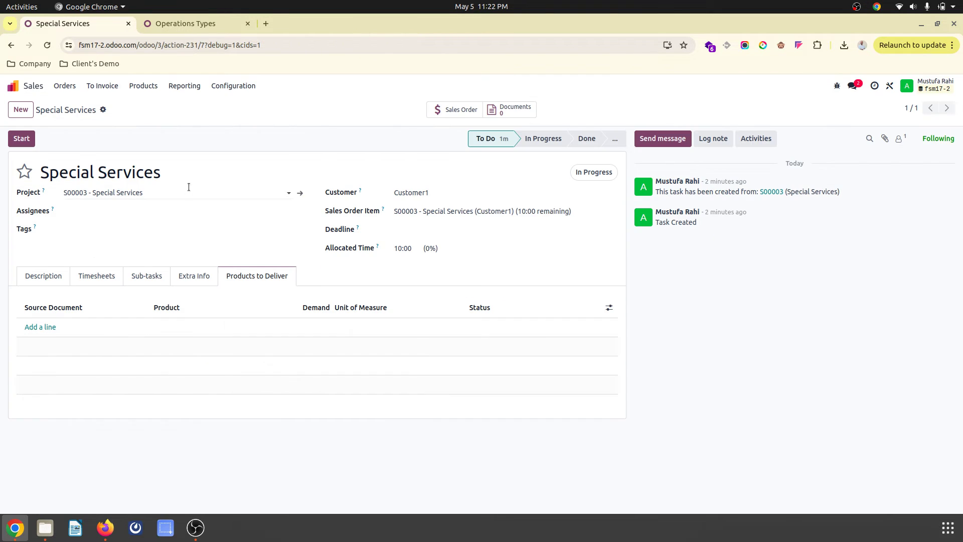
# - Open sales order S00003 from the Sales orders list
pyautogui.click(189, 24)
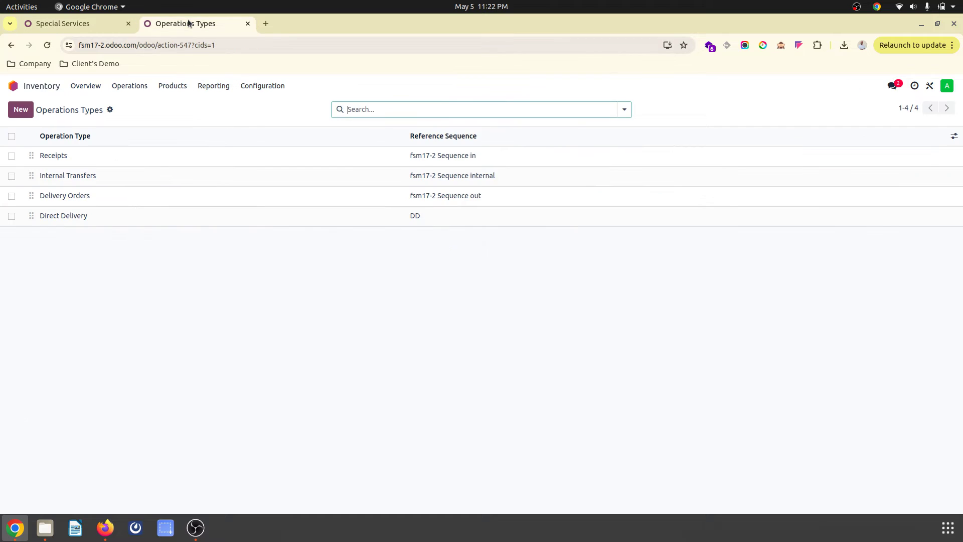
pyautogui.click(71, 30)
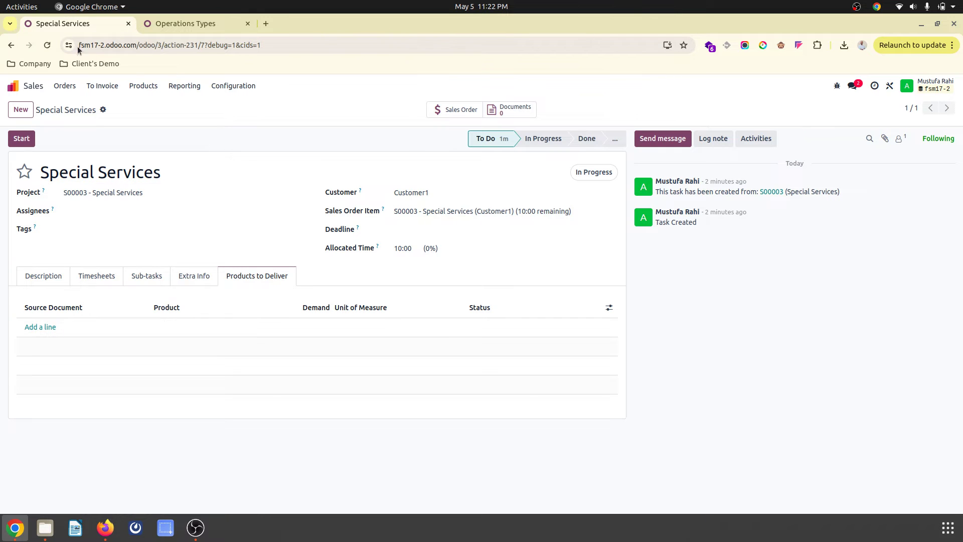
pyautogui.click(65, 86)
pyautogui.click(67, 117)
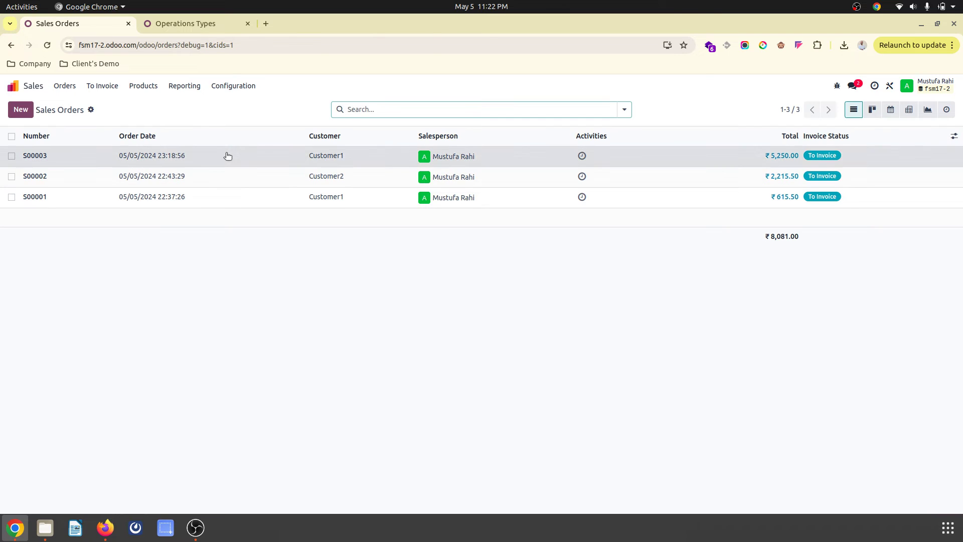
pyautogui.click(227, 155)
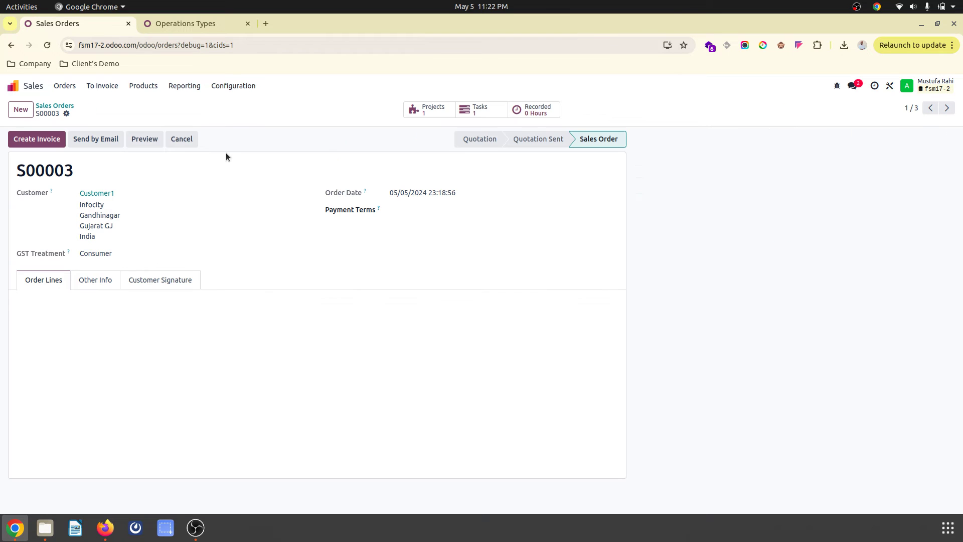
# - Confirm the Special Services task has no products to deliver, then return to S00003
pyautogui.click(426, 107)
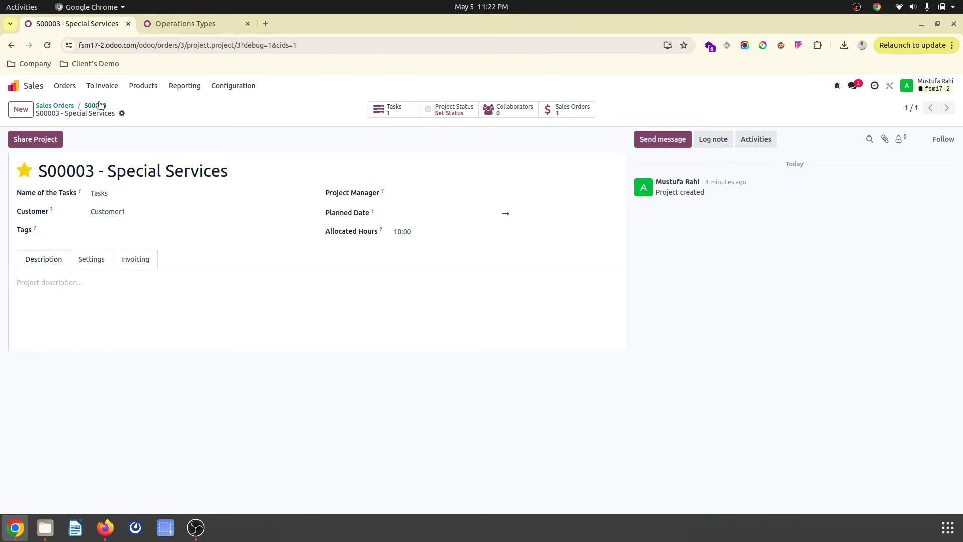
pyautogui.click(376, 112)
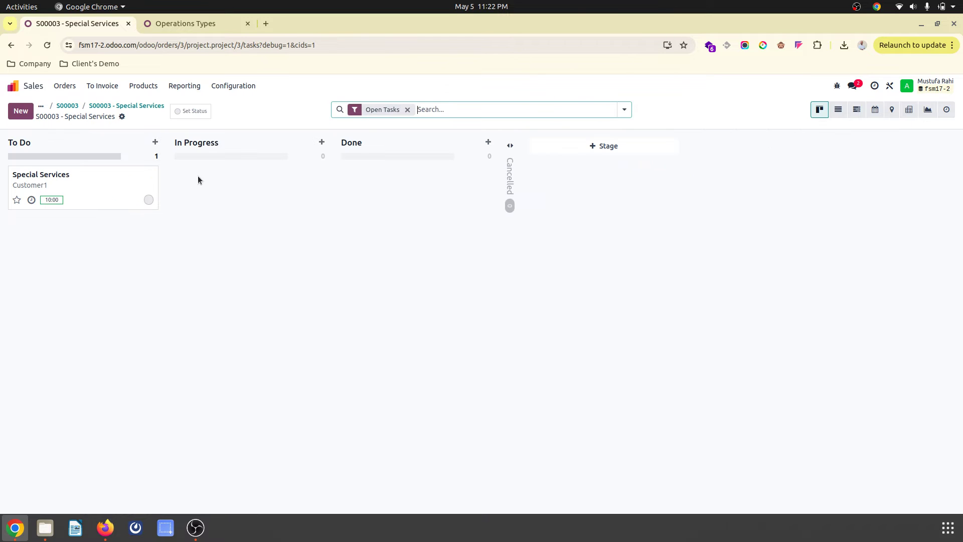
pyautogui.click(111, 203)
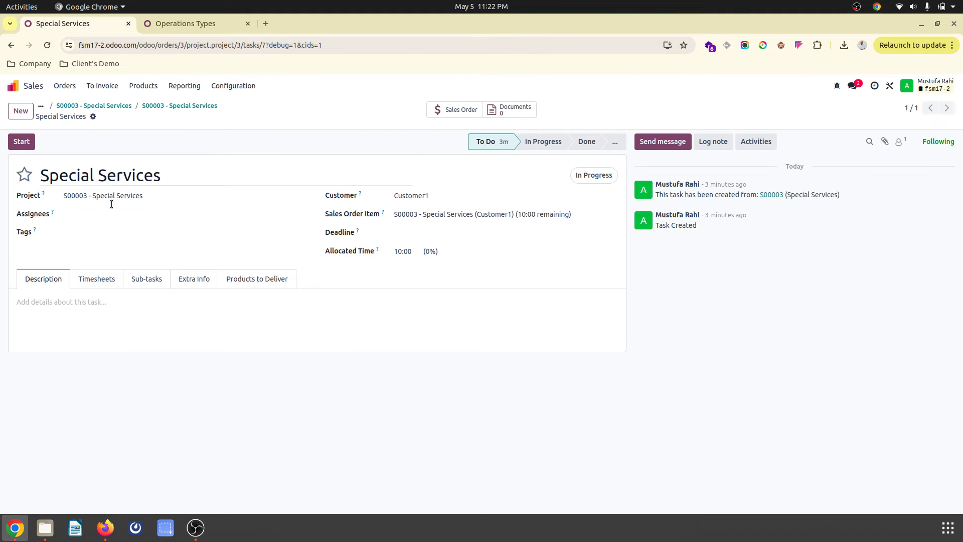
pyautogui.click(253, 281)
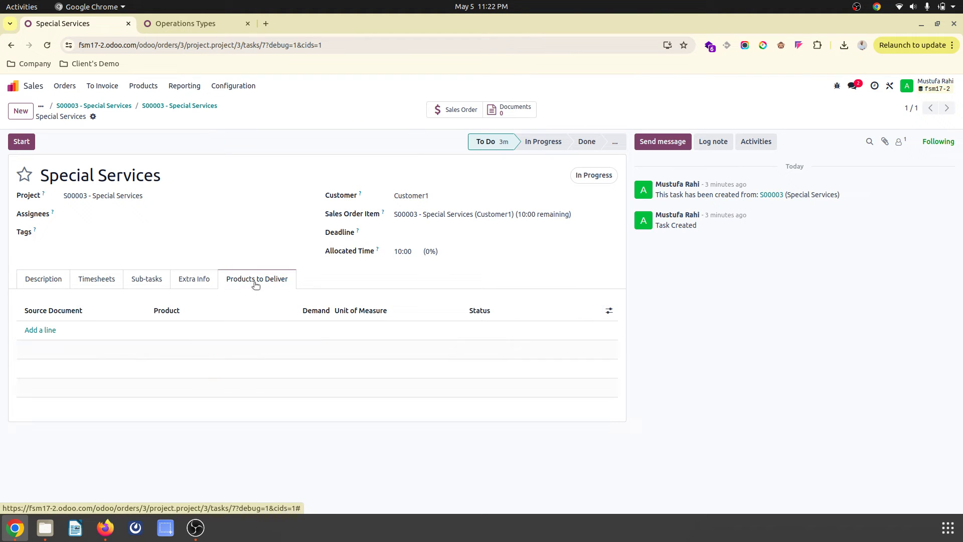
pyautogui.click(115, 105)
pyautogui.click(98, 109)
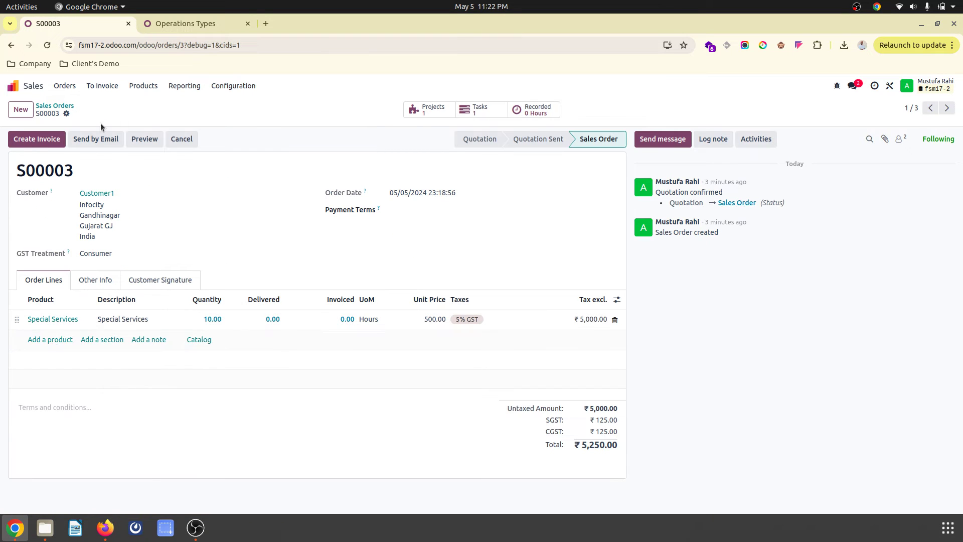
# - Add a Part1 line to S00003, save, and open delivery WH/OUT/00004 and its Part1 product
pyautogui.click(55, 338)
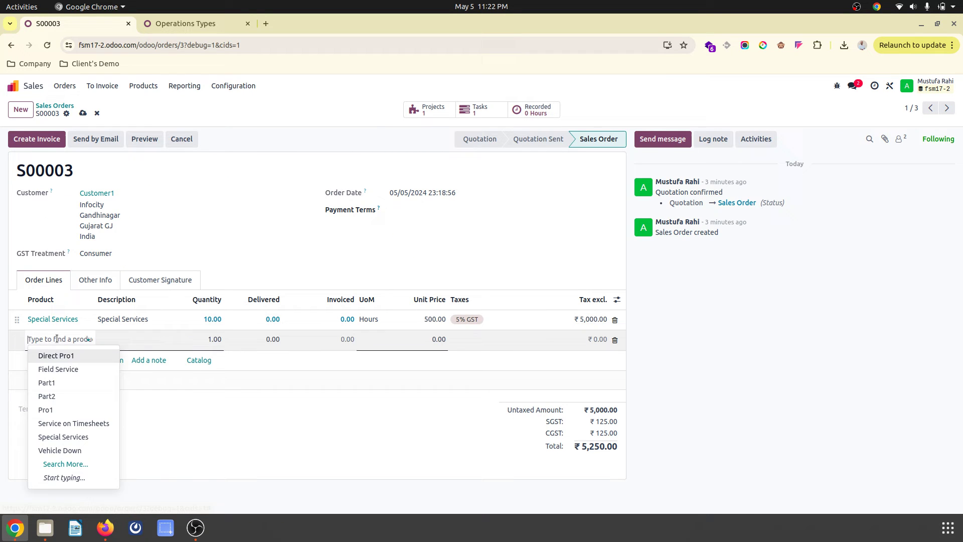
pyautogui.click(61, 381)
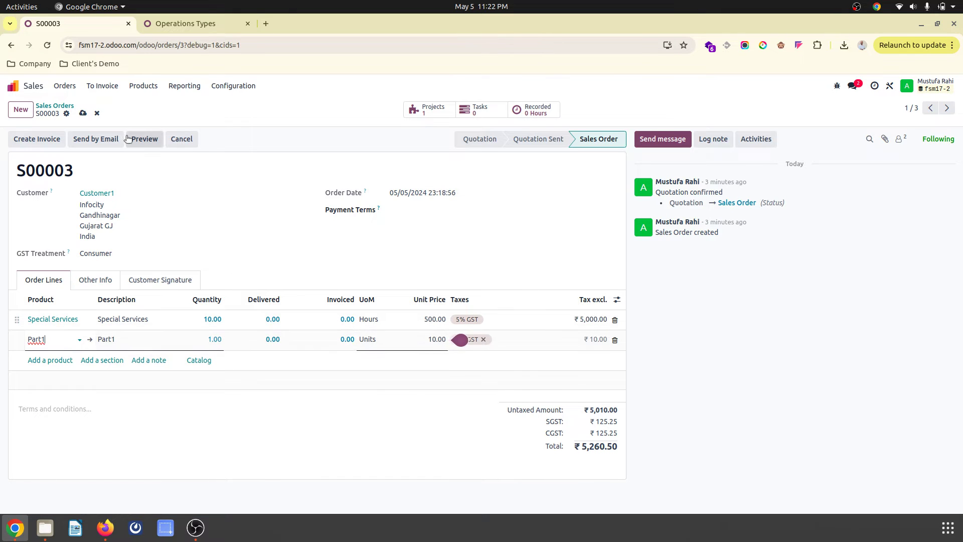
pyautogui.click(83, 113)
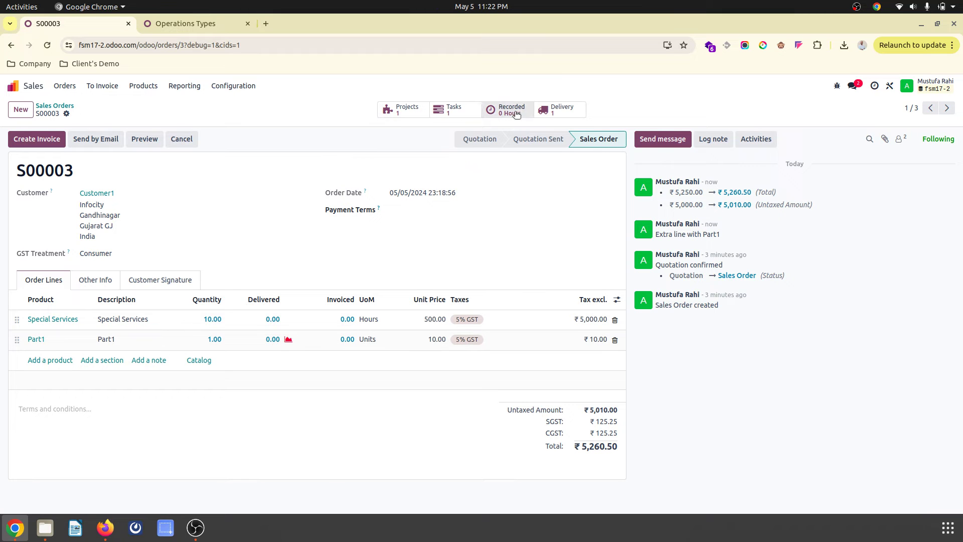
pyautogui.click(560, 110)
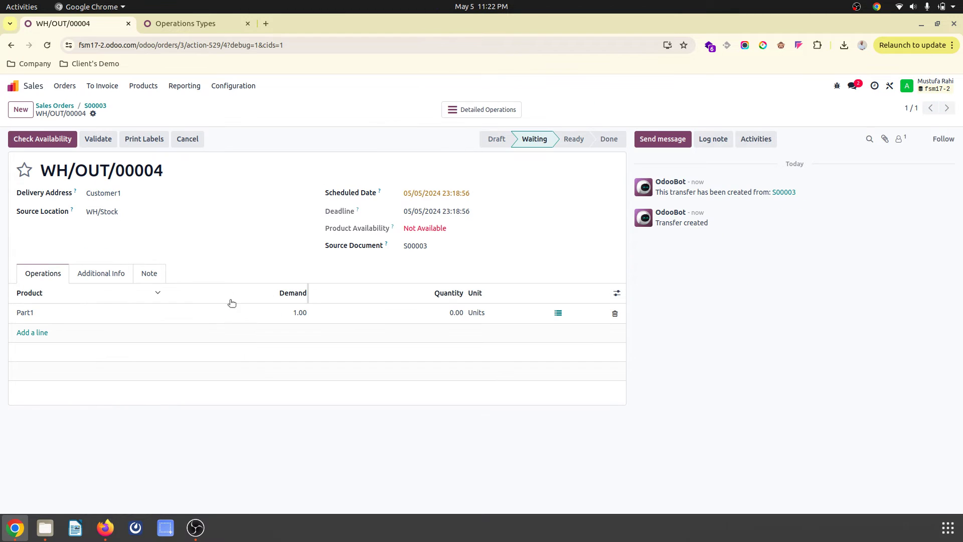
pyautogui.click(27, 313)
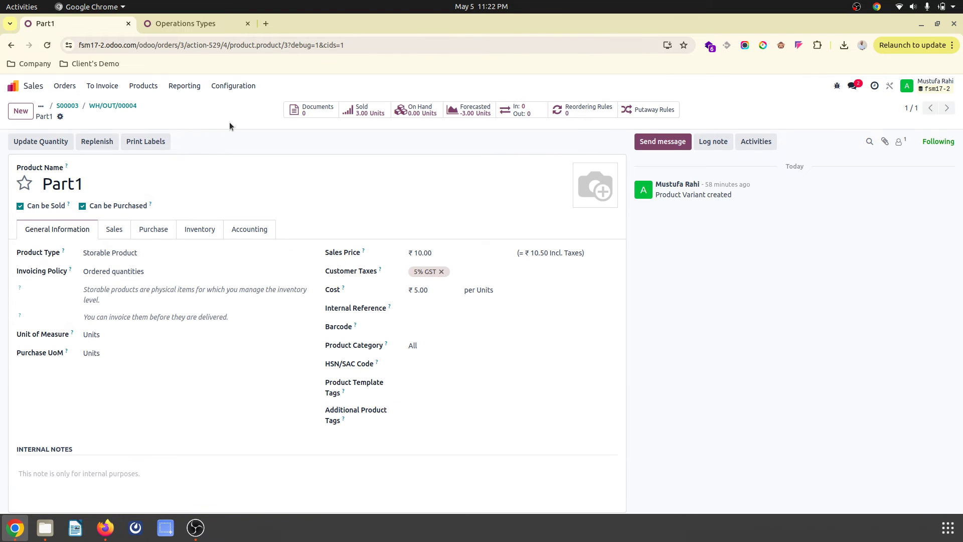
# - Set Part1's on-hand quantity in WH/Stock to 10
pyautogui.click(50, 142)
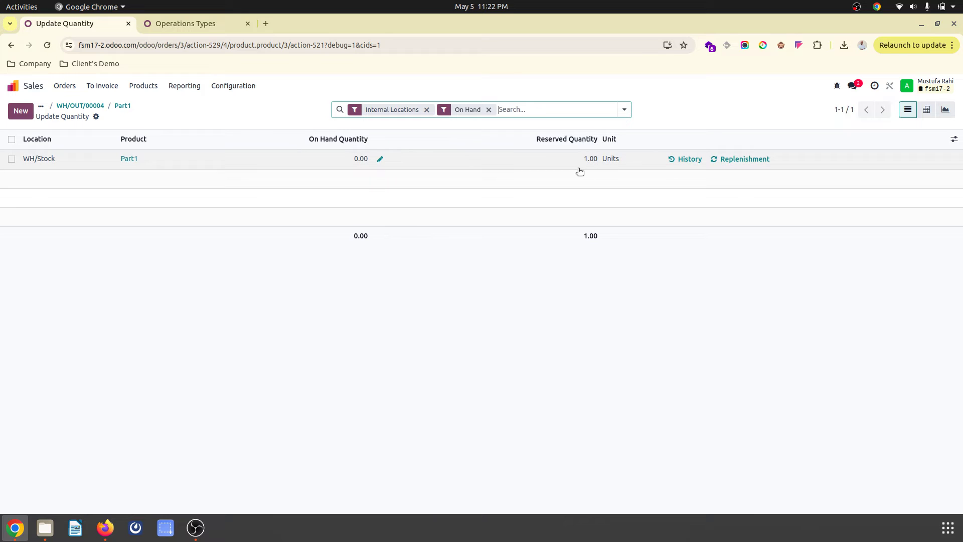
pyautogui.click(575, 160)
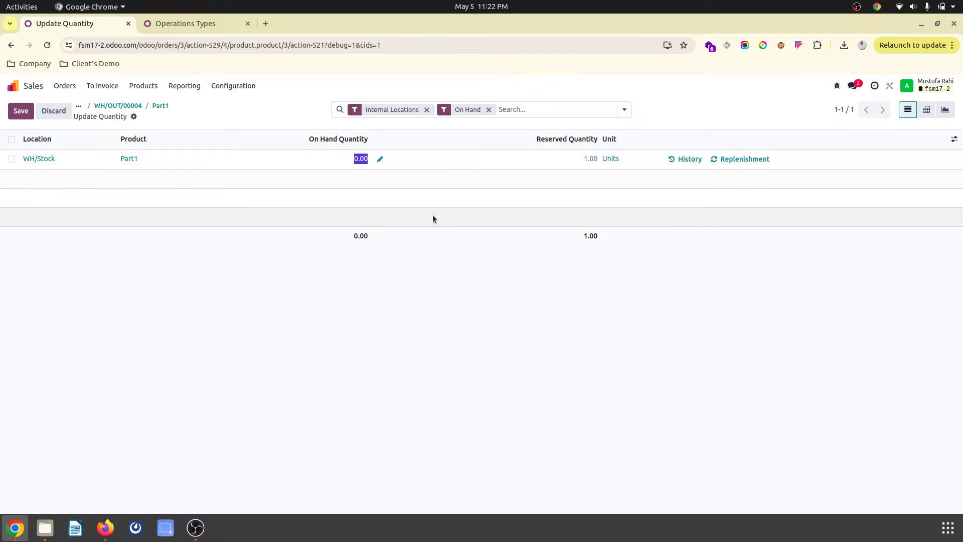
pyautogui.write('10')
pyautogui.press('Return')
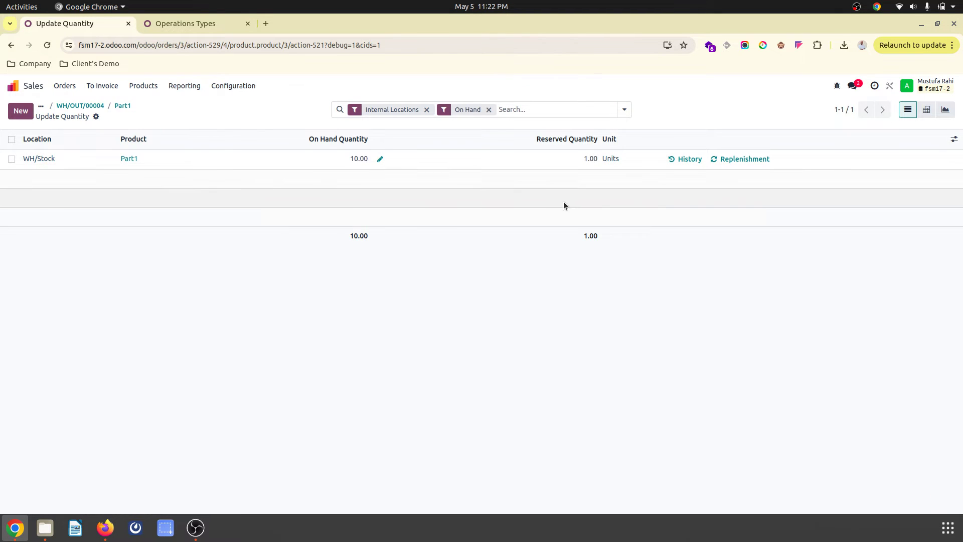
pyautogui.click(123, 106)
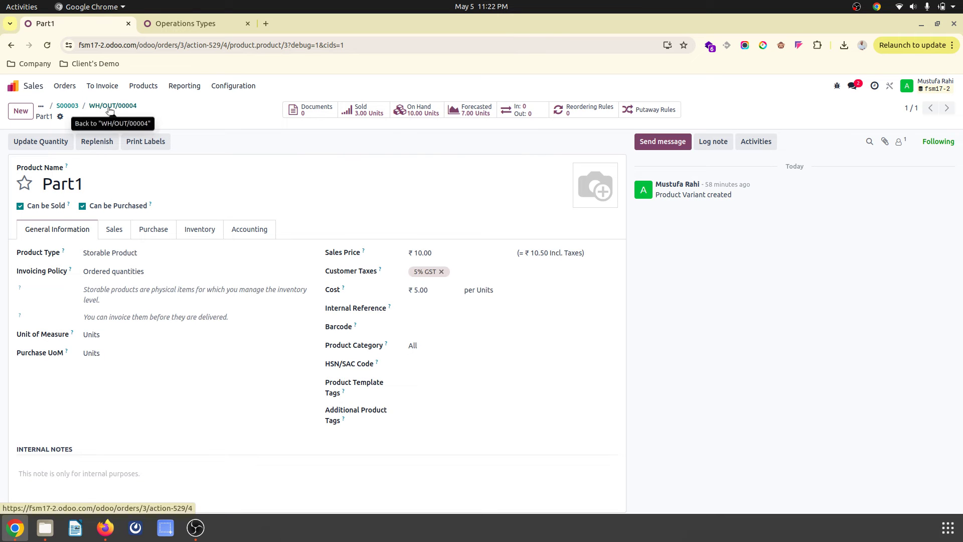
# - Reserve stock for delivery WH/OUT/00004 and validate it
pyautogui.click(110, 107)
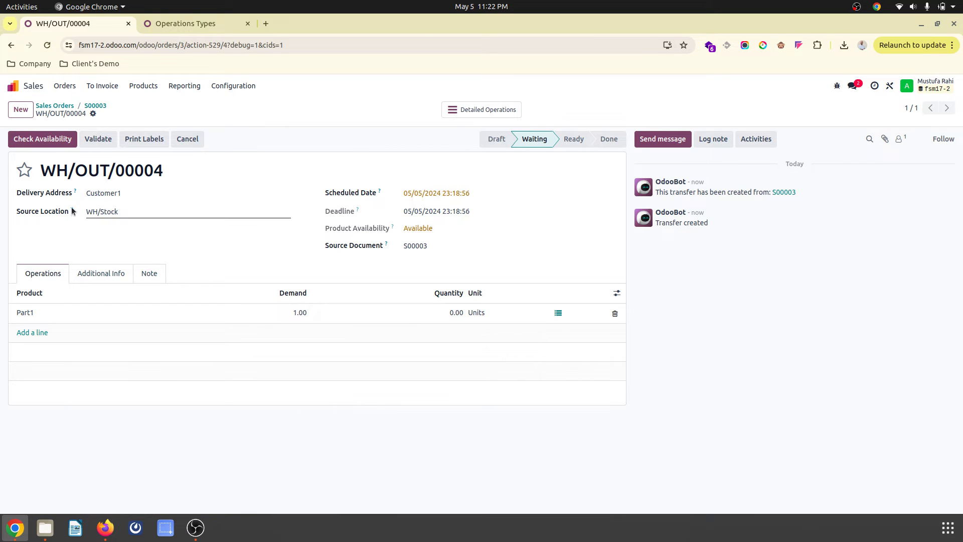
pyautogui.click(41, 140)
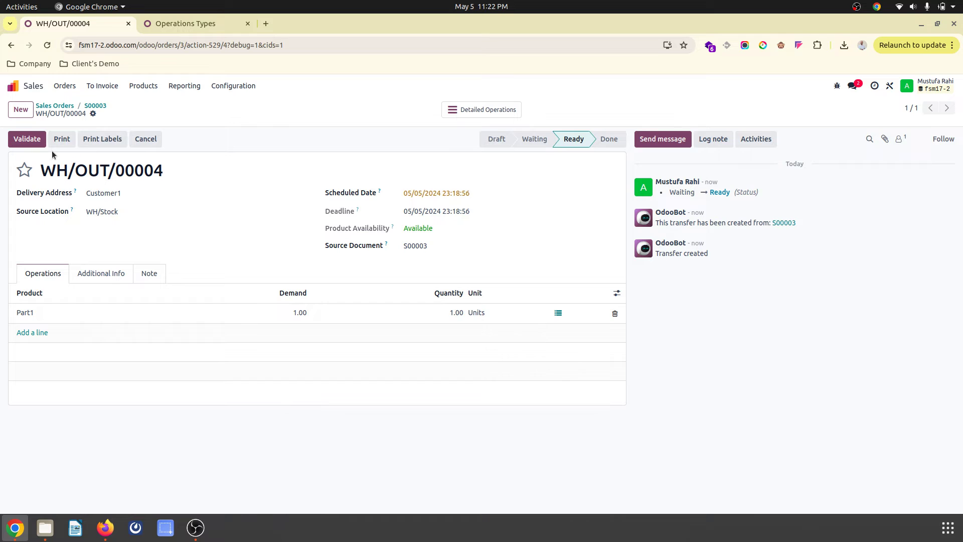
pyautogui.click(25, 141)
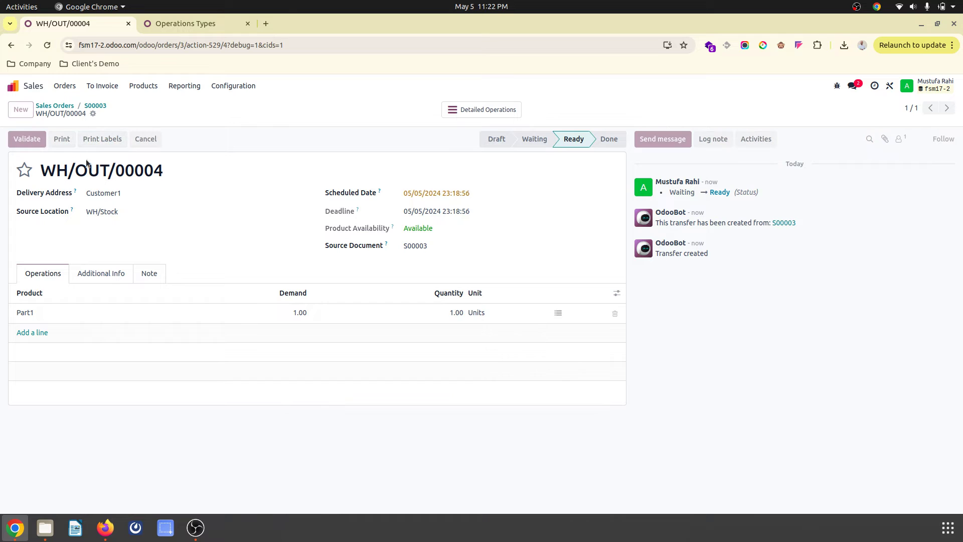
# - Open the General Ledger report in the other tab and check its date period
pyautogui.click(187, 24)
pyautogui.click(13, 84)
pyautogui.write('gene')
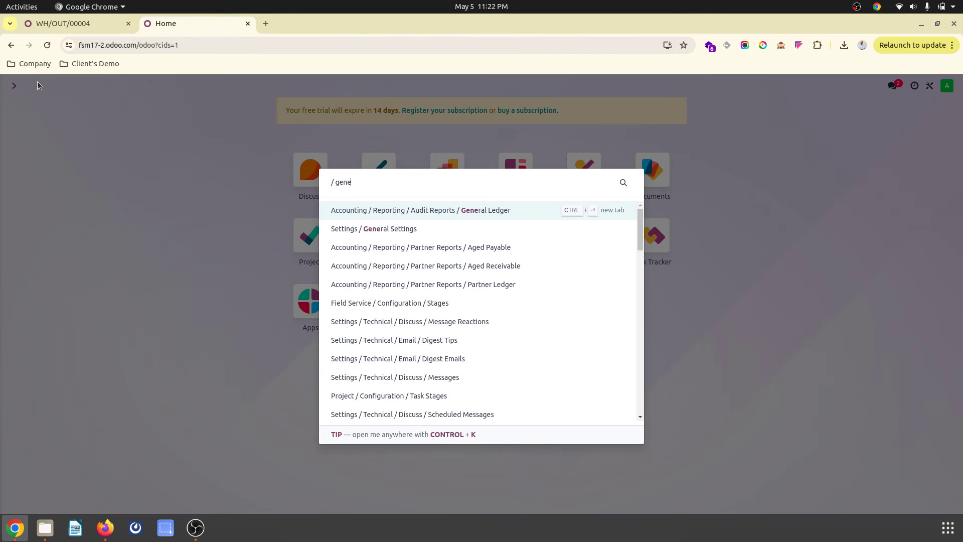
pyautogui.press('Return')
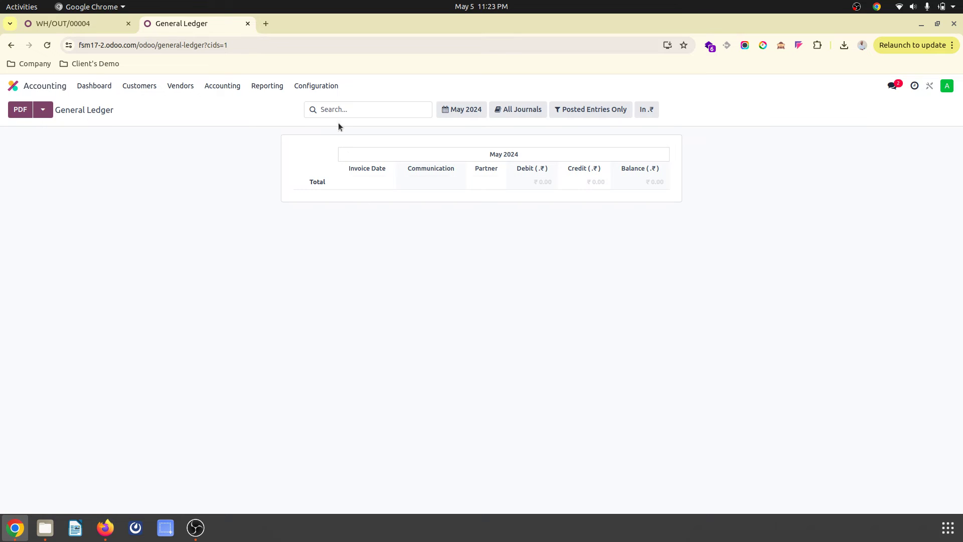
pyautogui.click(460, 110)
pyautogui.click(461, 110)
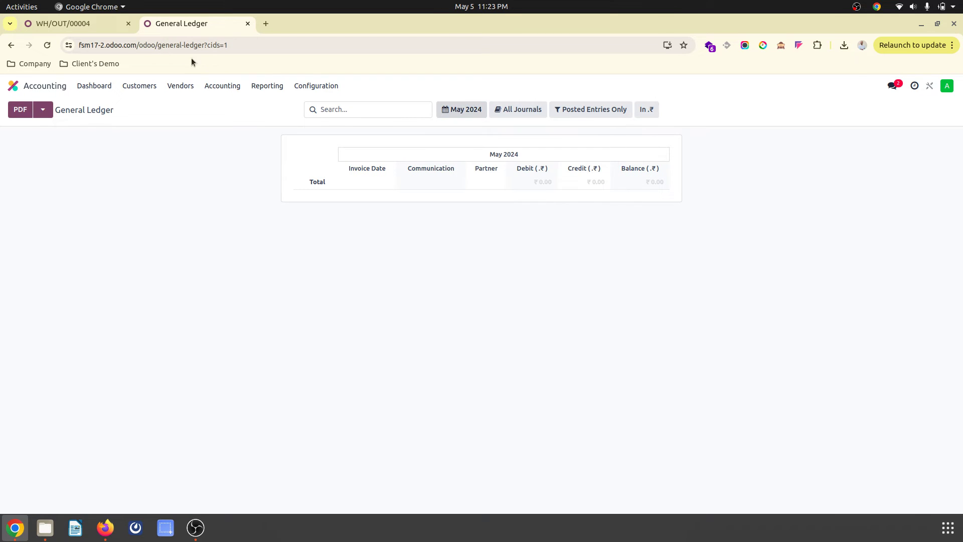
# - Review the Part1 move on WH/OUT/00004, then return to S00003 and start a new line
pyautogui.click(90, 25)
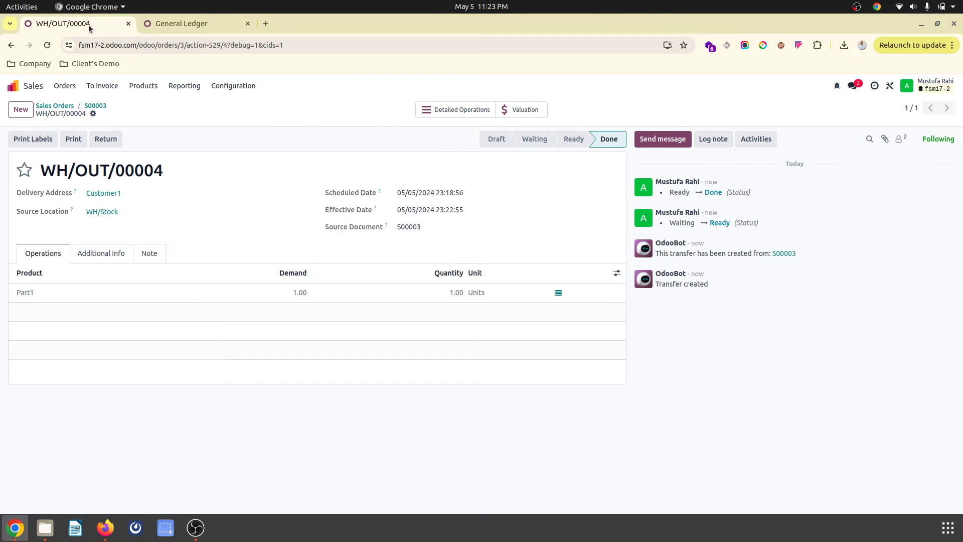
pyautogui.click(20, 294)
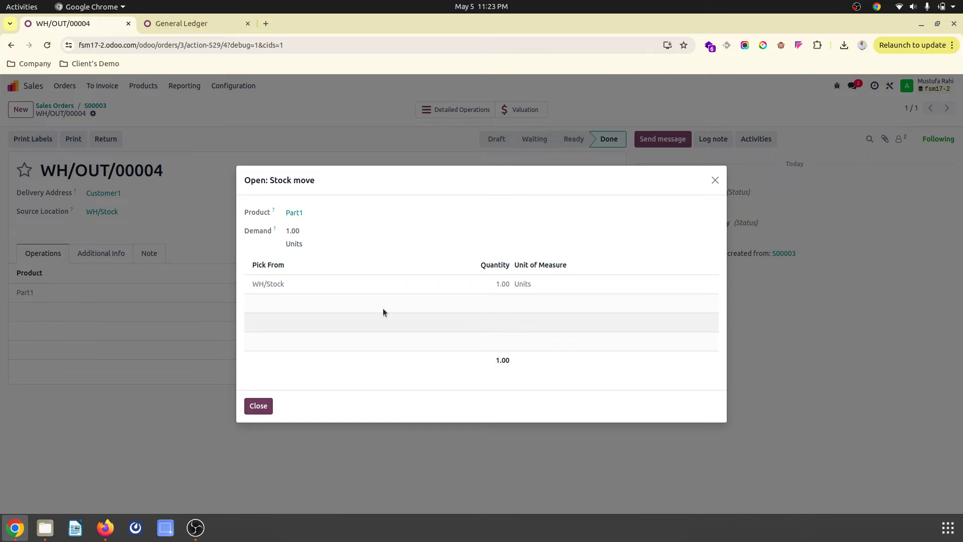
pyautogui.click(260, 403)
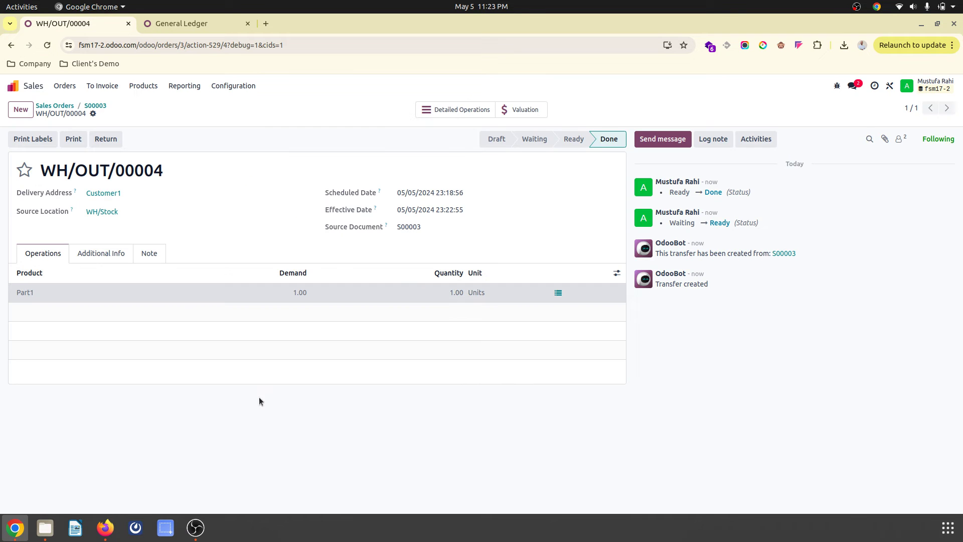
pyautogui.click(90, 105)
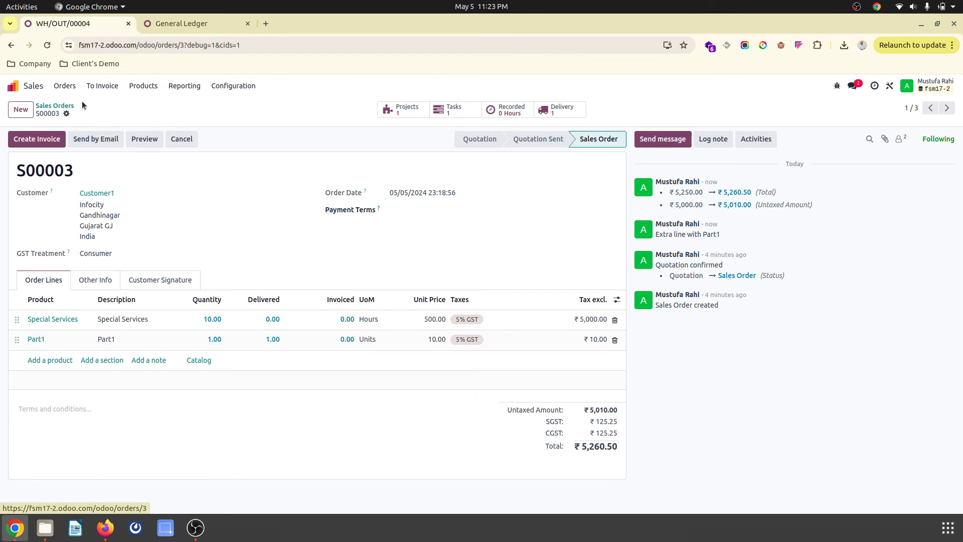
pyautogui.click(49, 361)
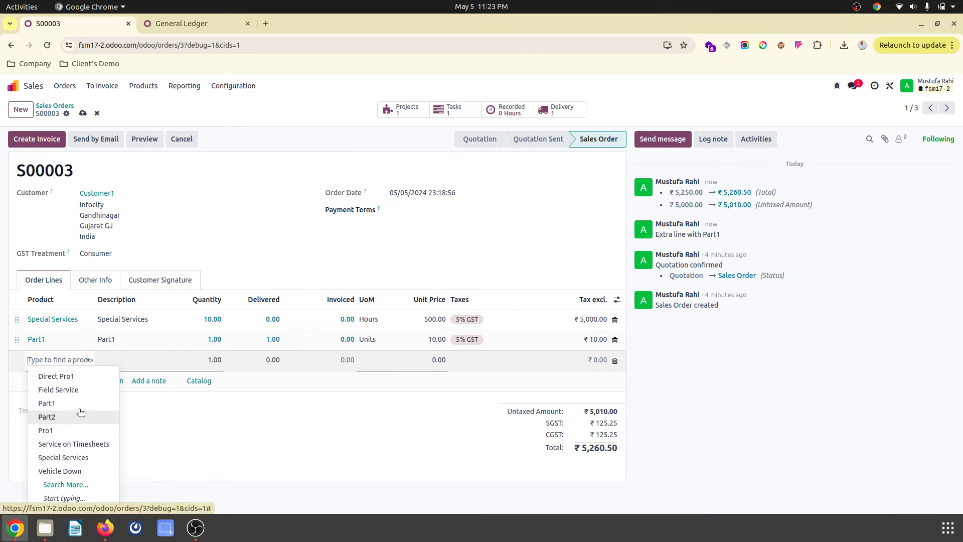
# - Add a Pro1 line to S00003 and set Pro1's WH/Stock on-hand quantity to 10
pyautogui.click(81, 430)
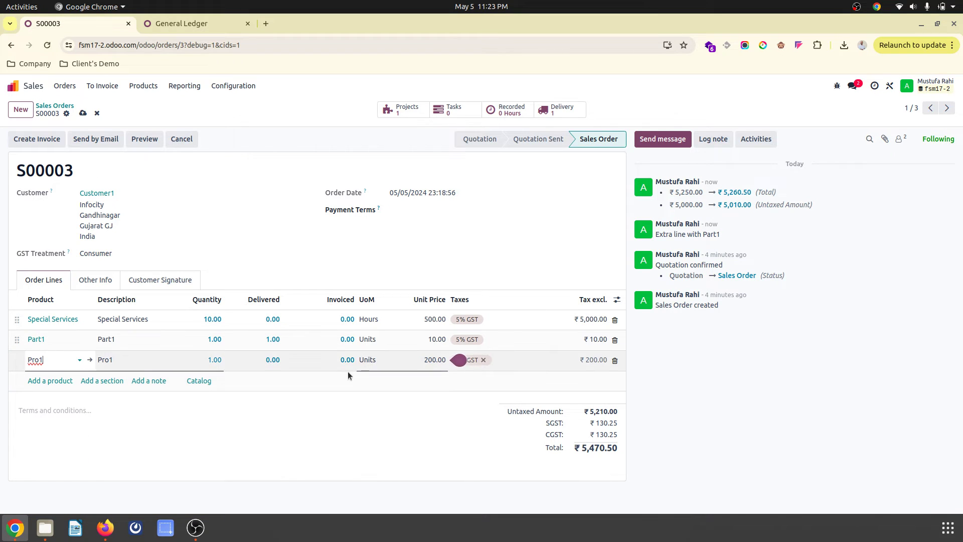
pyautogui.click(83, 114)
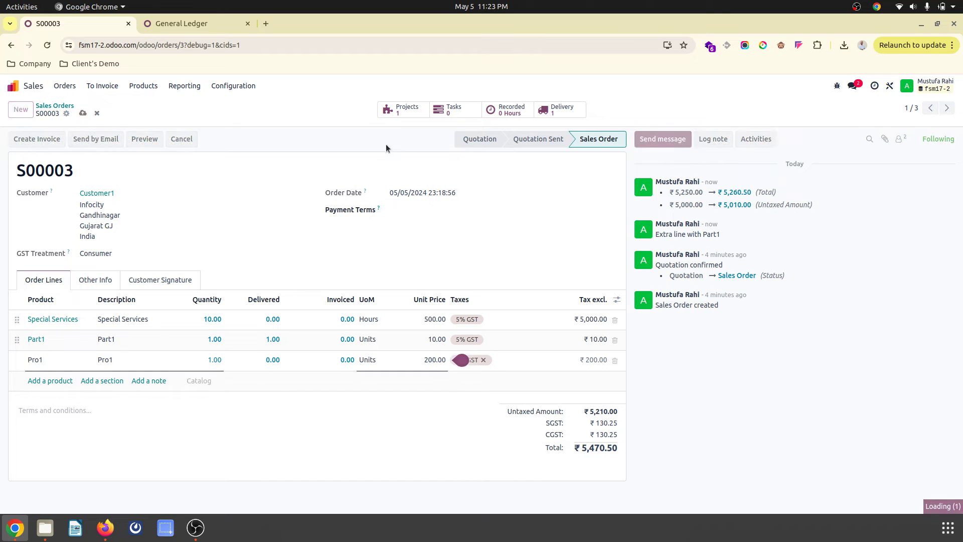
pyautogui.click(34, 359)
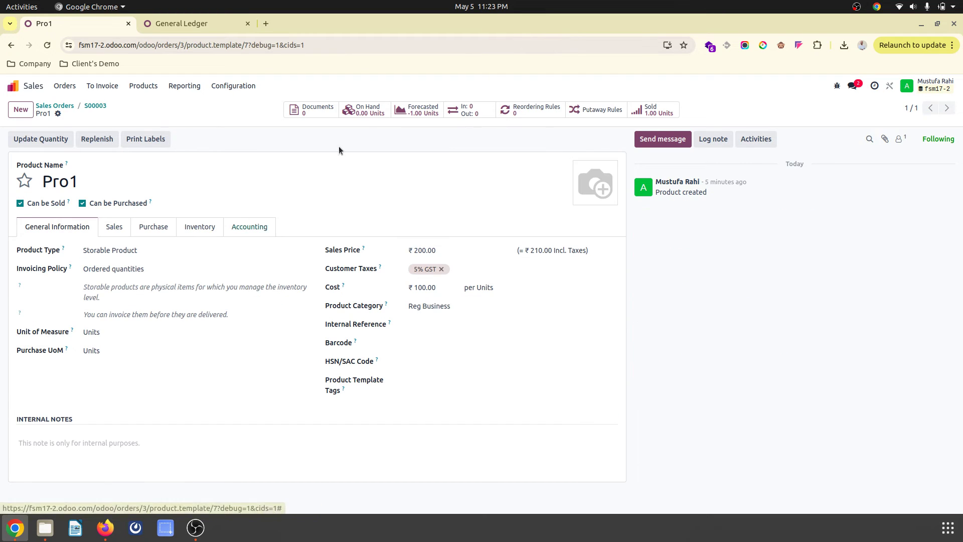
pyautogui.click(365, 109)
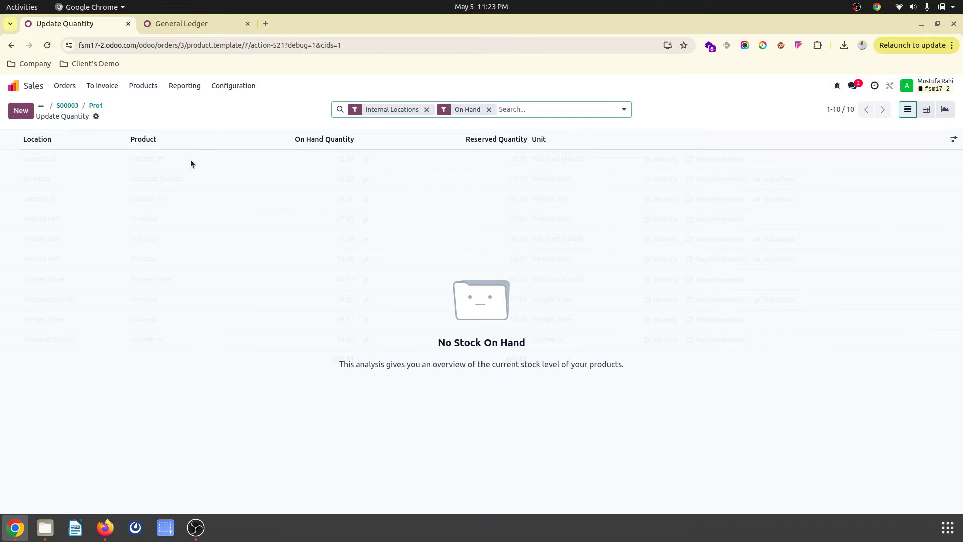
pyautogui.click(15, 111)
pyautogui.click(387, 159)
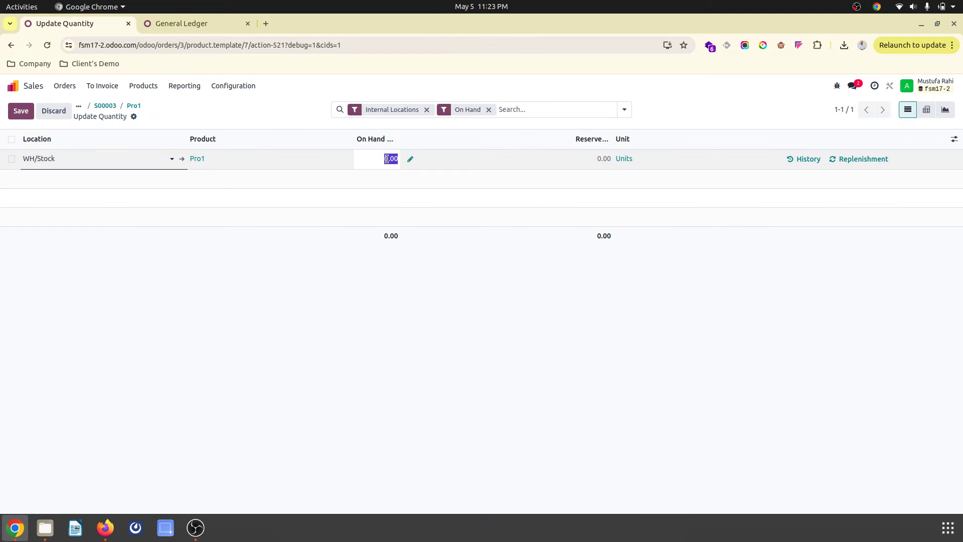
pyautogui.write('10')
pyautogui.click(432, 272)
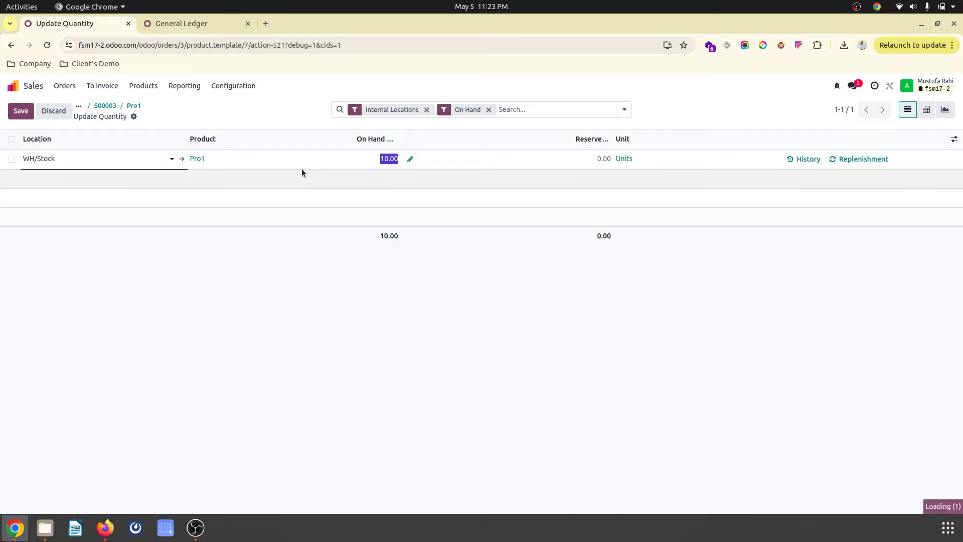
pyautogui.click(95, 106)
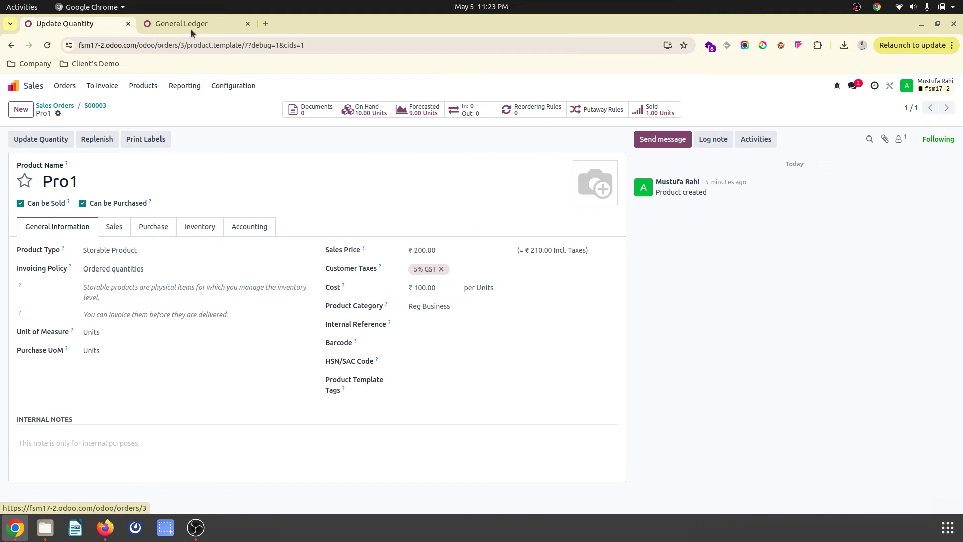
# - Reload the General Ledger, expand accounts 100310 and 100311, then return to S00003
pyautogui.click(189, 26)
pyautogui.press('F5')
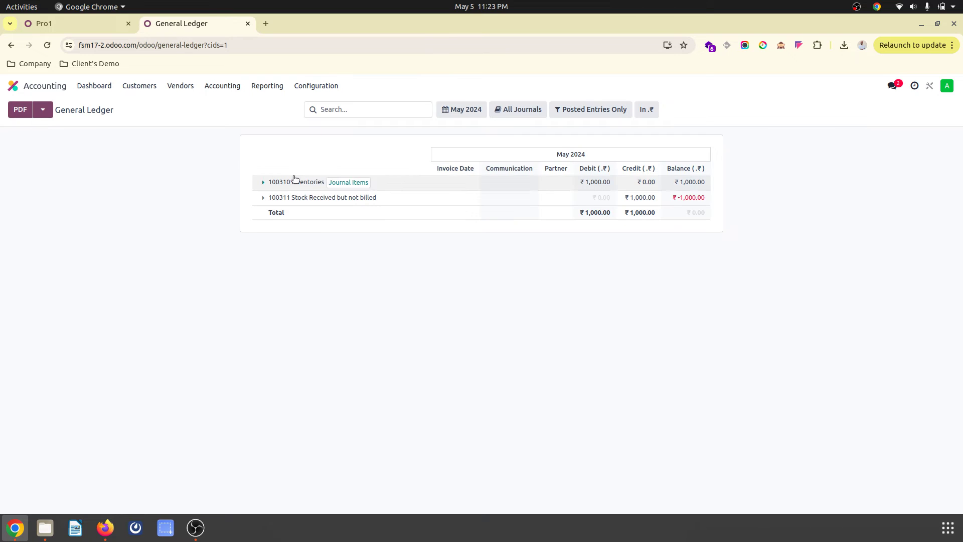
pyautogui.click(295, 181)
pyautogui.click(404, 215)
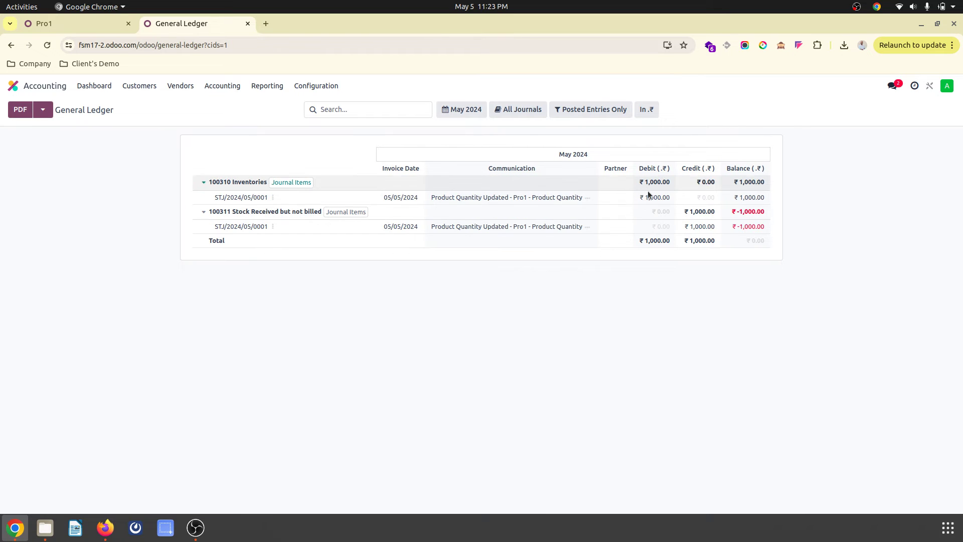
pyautogui.click(102, 32)
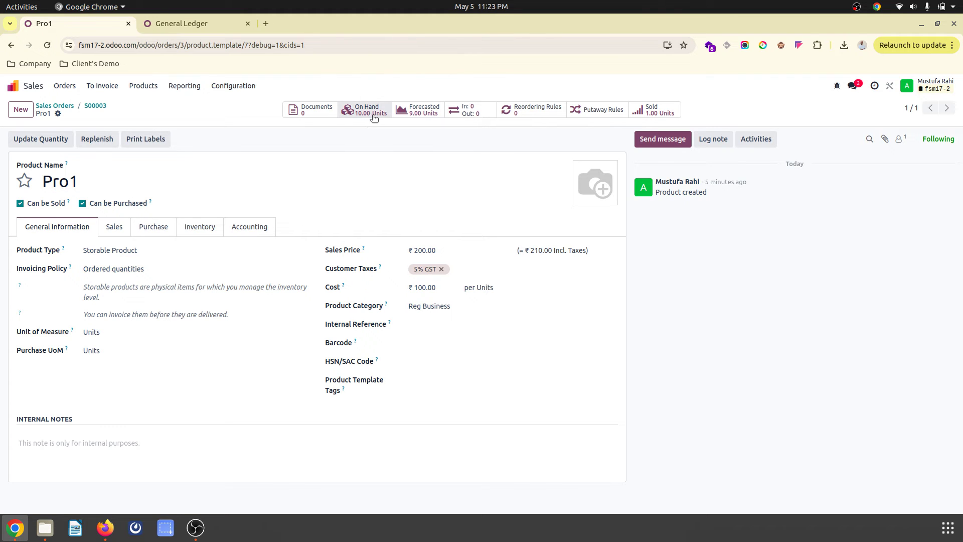
pyautogui.click(94, 107)
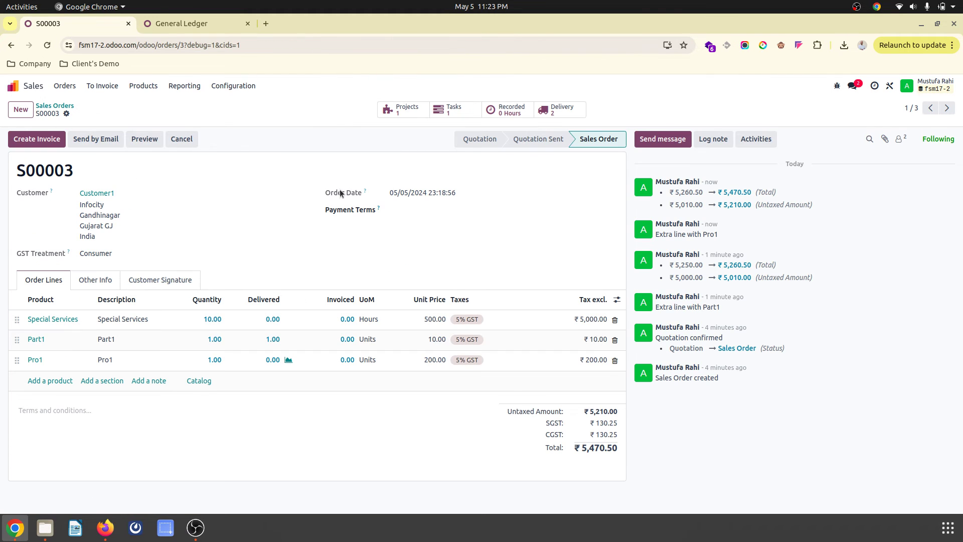
# - Reserve and validate delivery WH/OUT/00005 for S00003
pyautogui.click(571, 114)
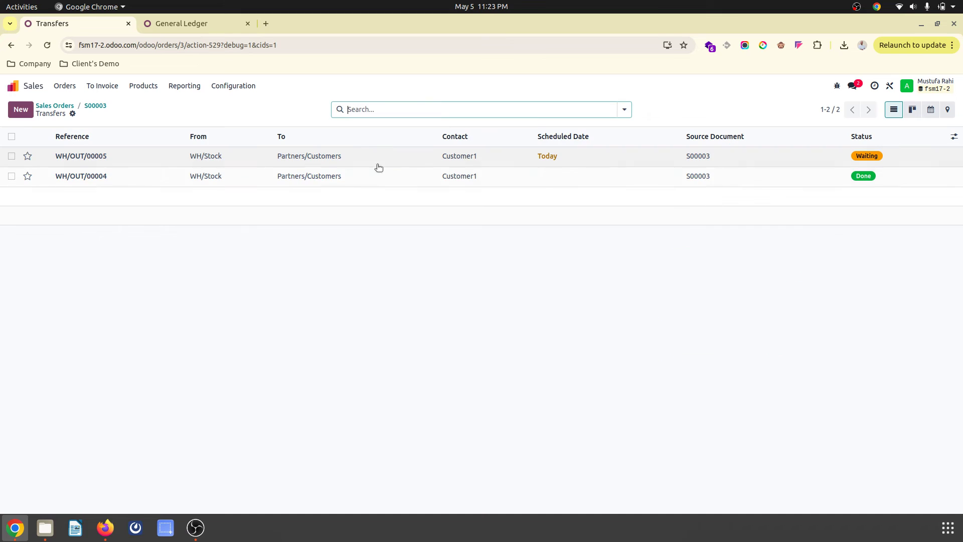
pyautogui.click(370, 156)
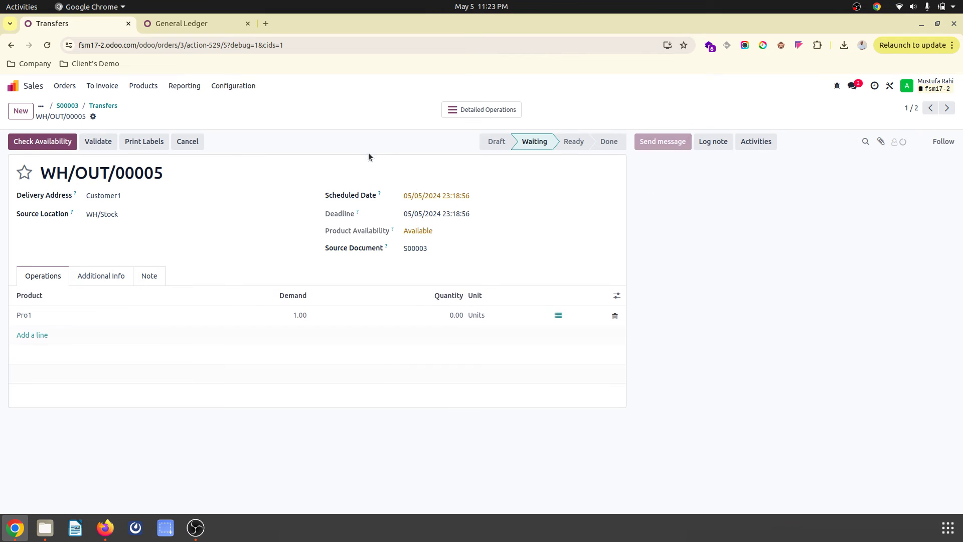
pyautogui.click(67, 146)
pyautogui.click(31, 142)
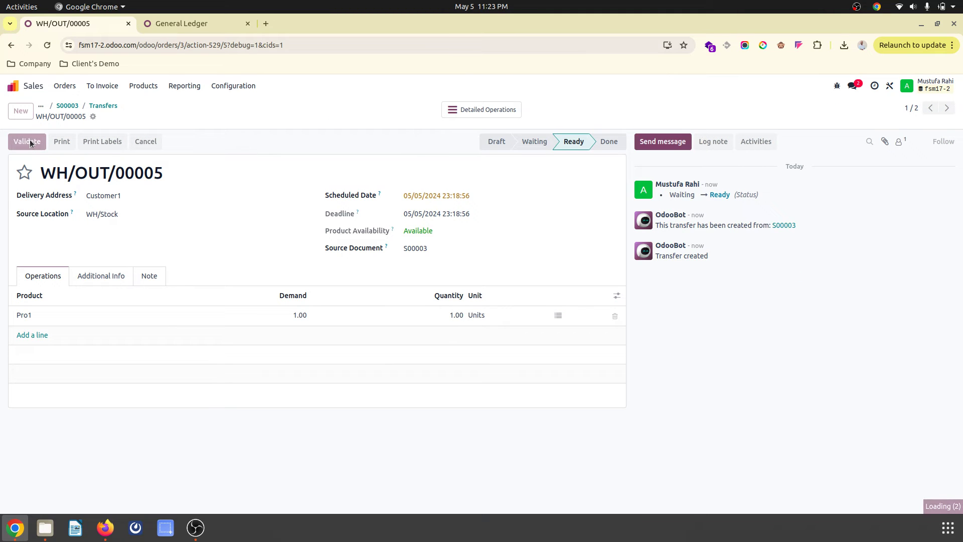
# - Reload the General Ledger and expand 100312 Stock Delivered but not invoiced
pyautogui.click(205, 23)
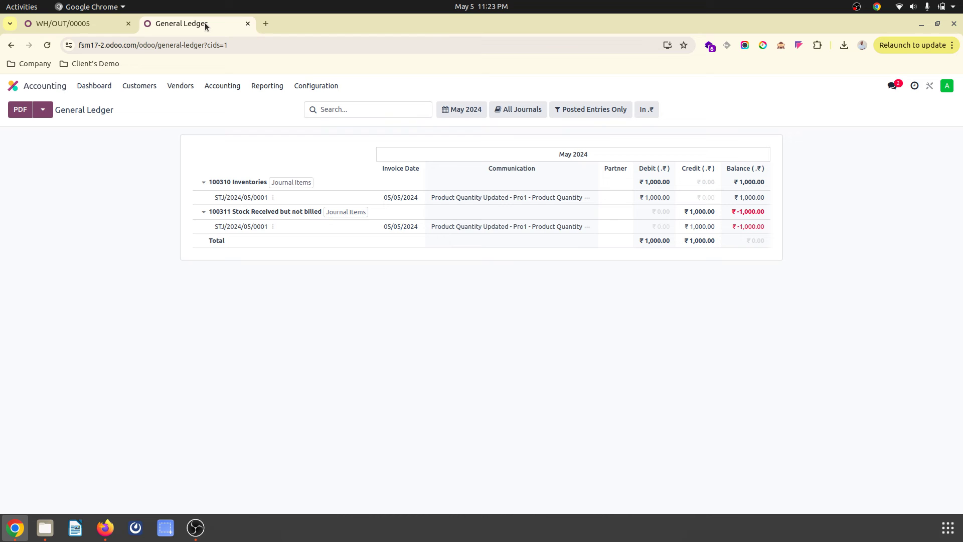
pyautogui.click(324, 46)
pyautogui.press('Return')
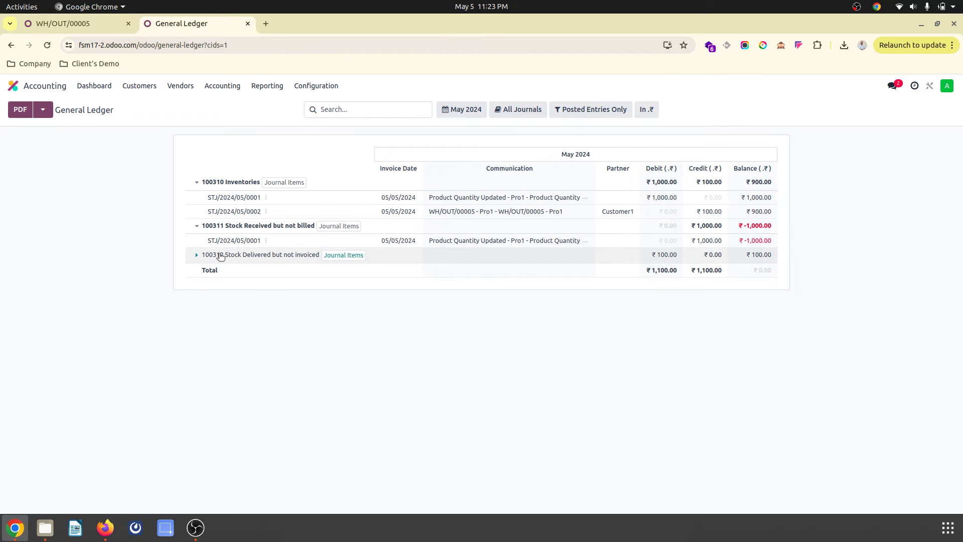
pyautogui.click(197, 255)
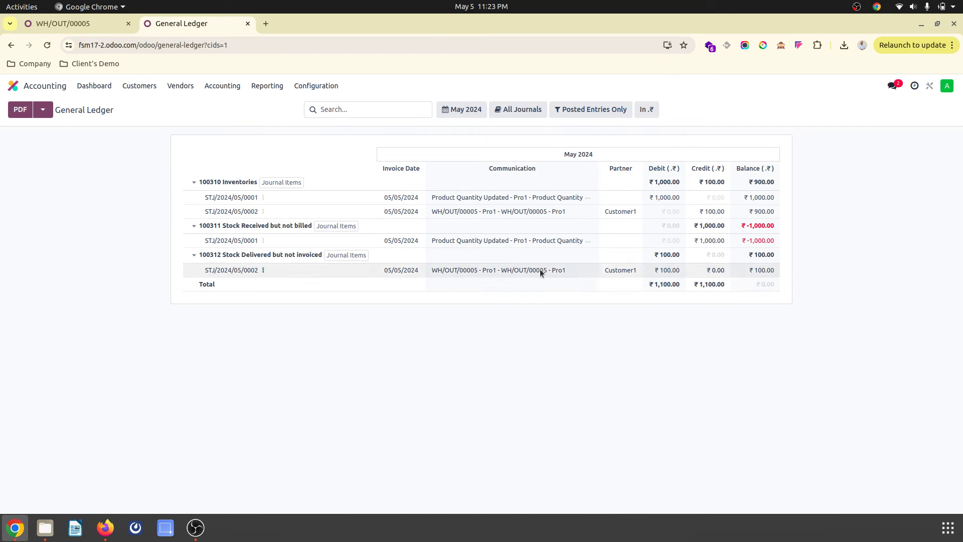
pyautogui.click(83, 25)
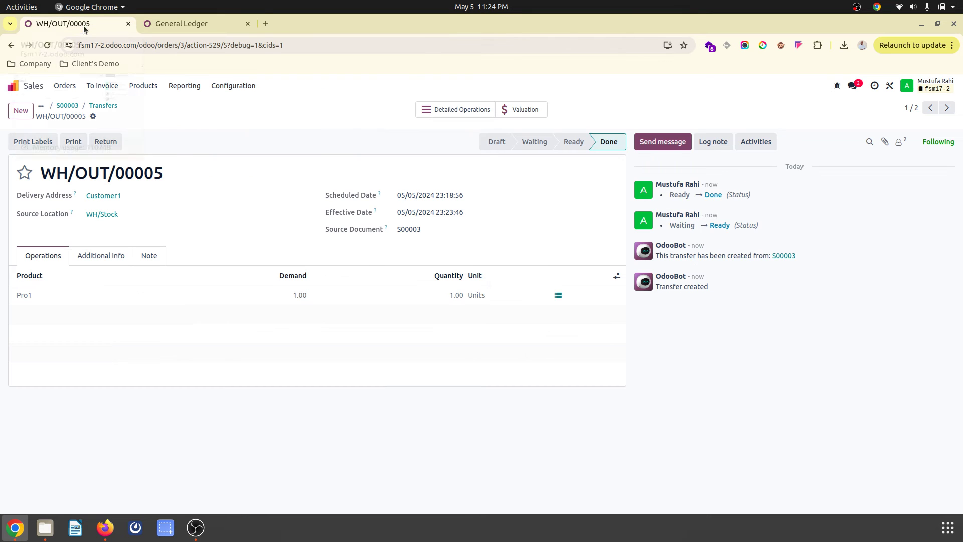
# - Create and post a regular invoice for S00003, then review its journal items
pyautogui.click(92, 107)
pyautogui.click(86, 107)
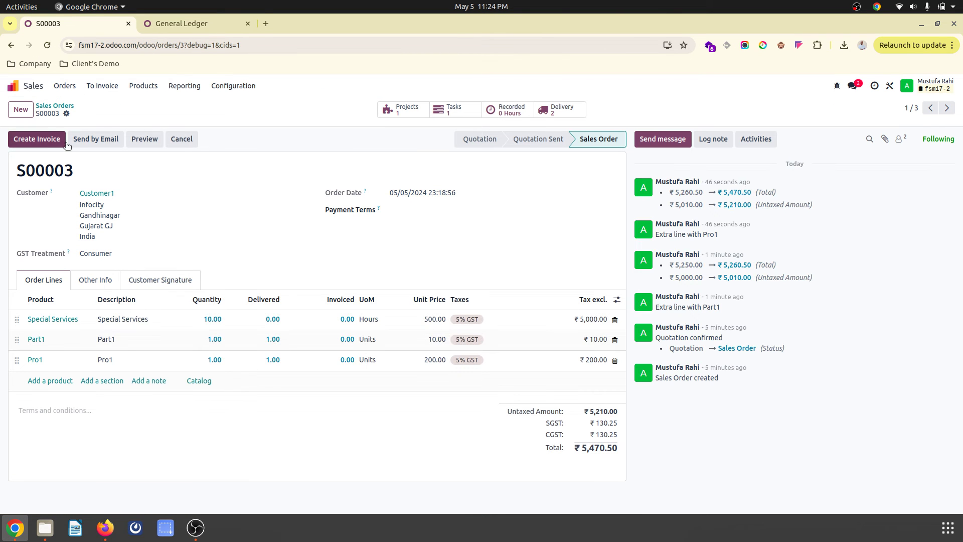
pyautogui.click(42, 142)
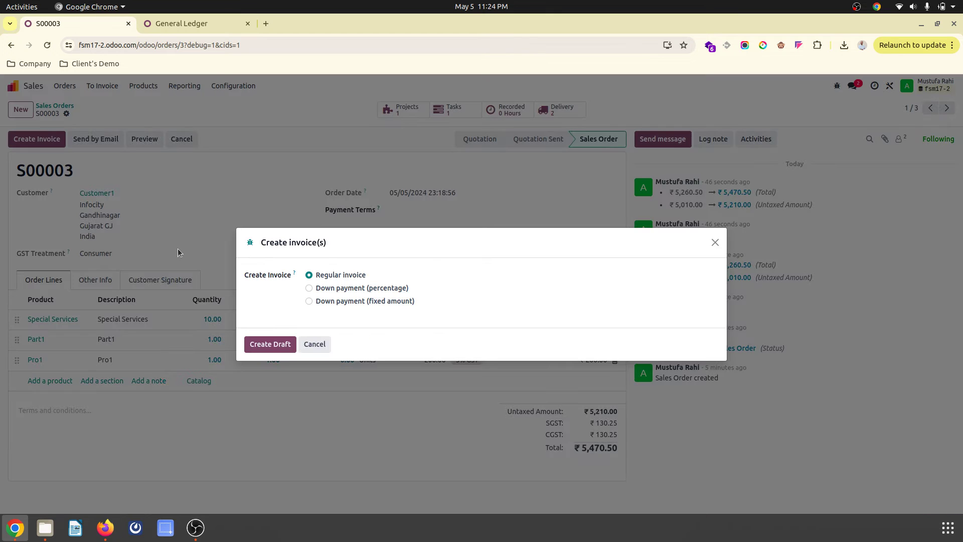
pyautogui.click(284, 349)
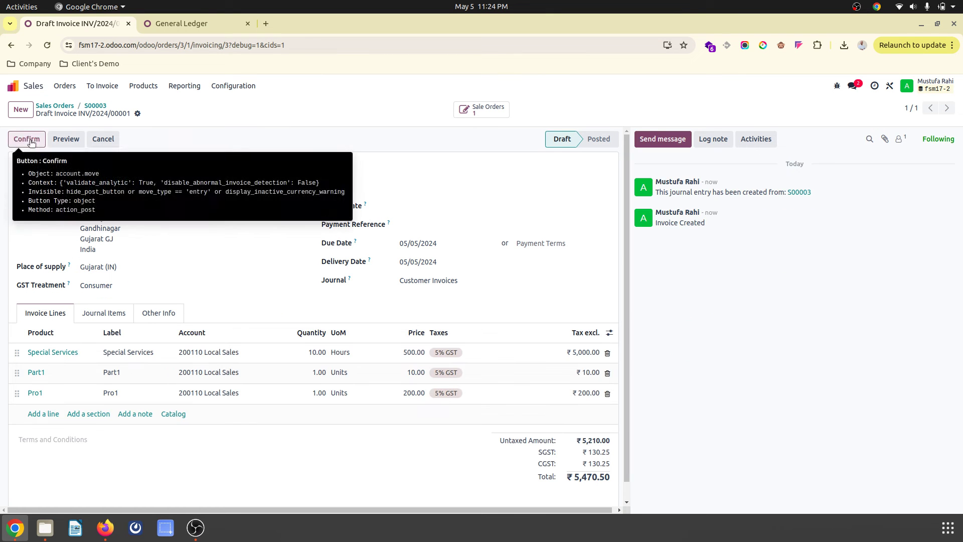
pyautogui.click(31, 143)
pyautogui.click(105, 311)
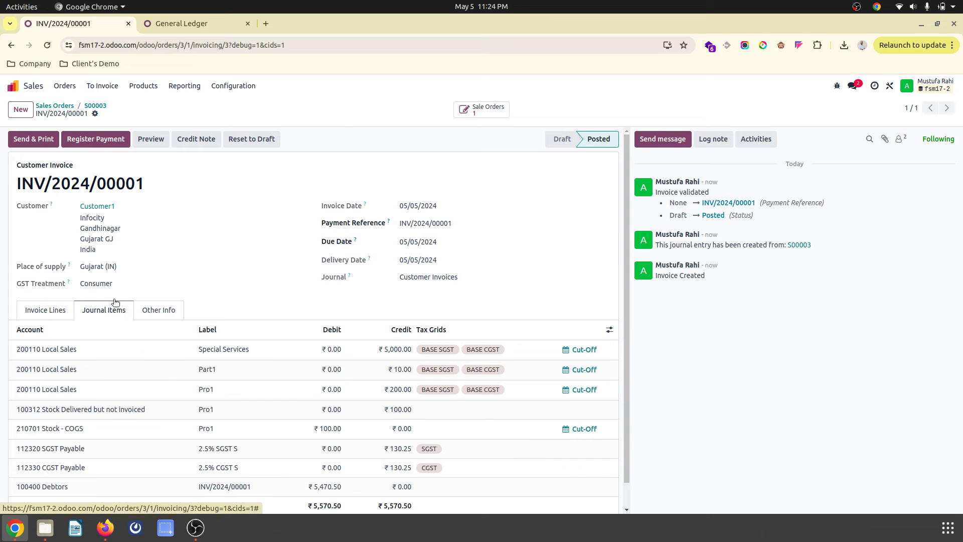
pyautogui.scroll(-1, 76, 399)
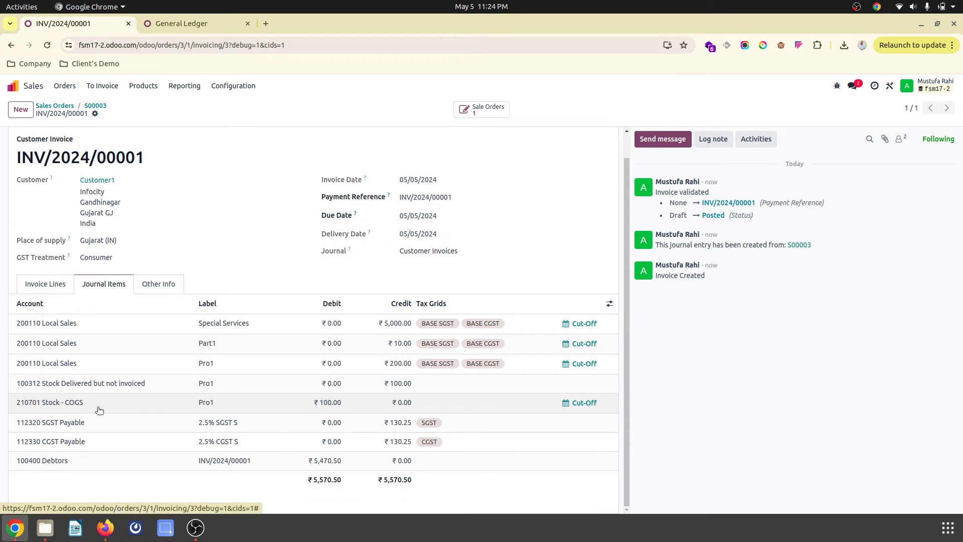
# - Reload the General Ledger and expand the 210701 Stock - COGS lines
pyautogui.click(169, 26)
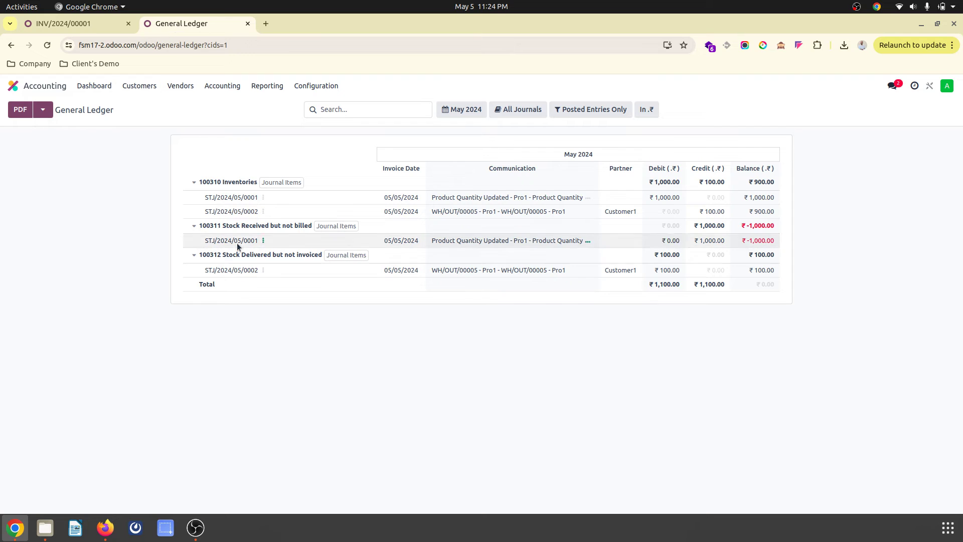
pyautogui.click(276, 44)
pyautogui.press('Return')
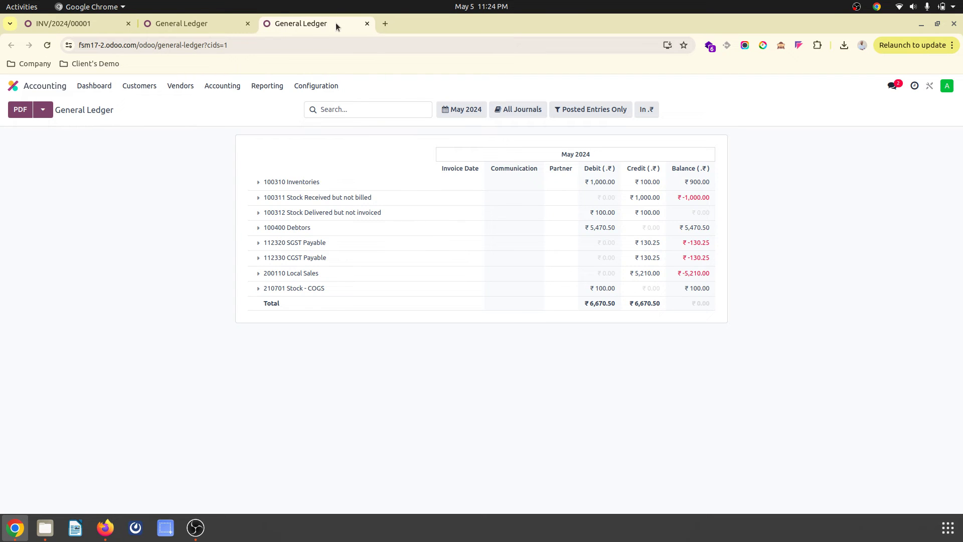
pyautogui.hotkey('ctrl', 'w')
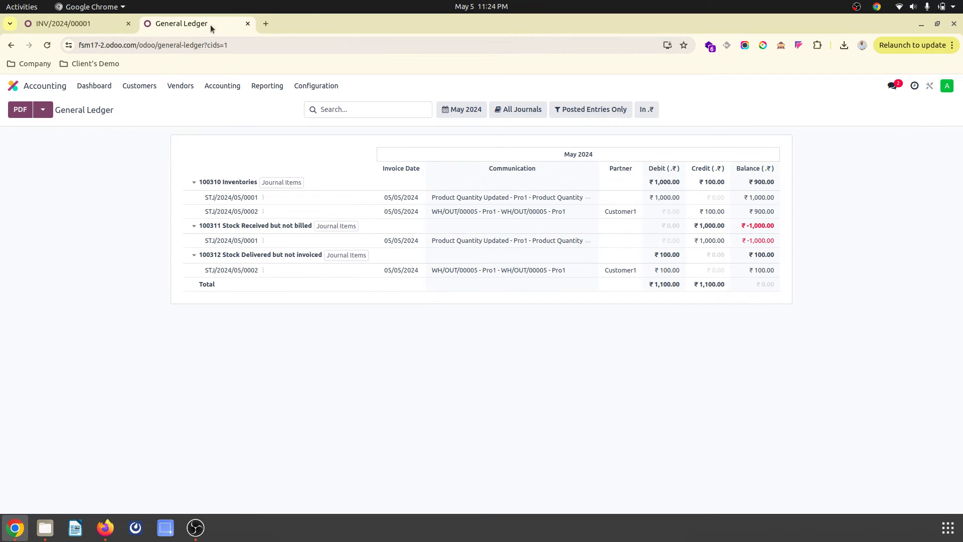
pyautogui.click(309, 40)
pyautogui.press('Return')
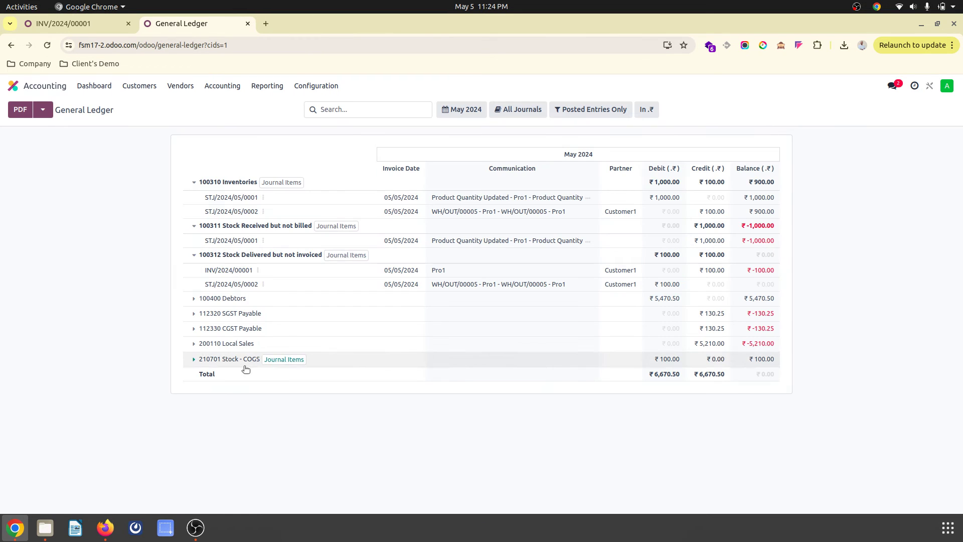
pyautogui.click(237, 366)
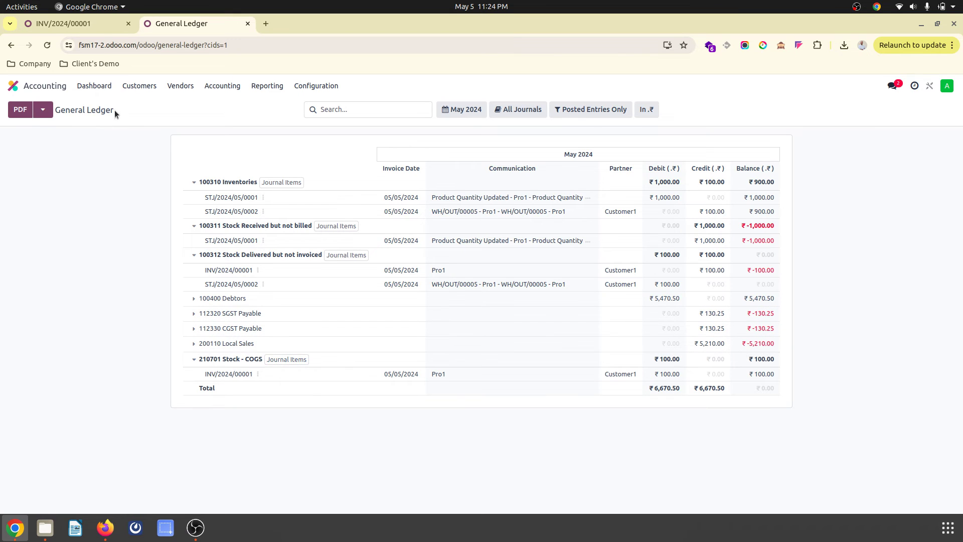
# - Return to invoice INV/2024/00001 and open the Products list
pyautogui.click(99, 24)
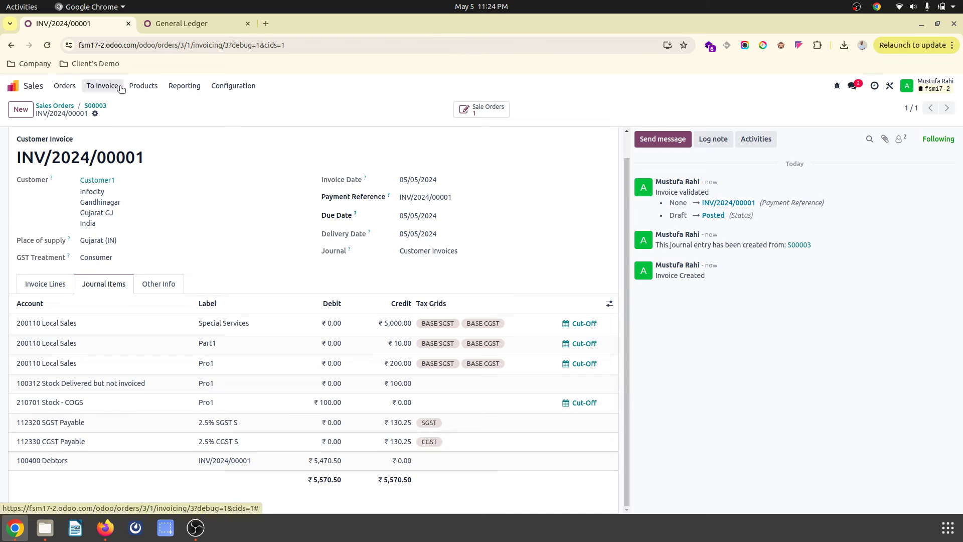
pyautogui.click(143, 86)
pyautogui.click(142, 105)
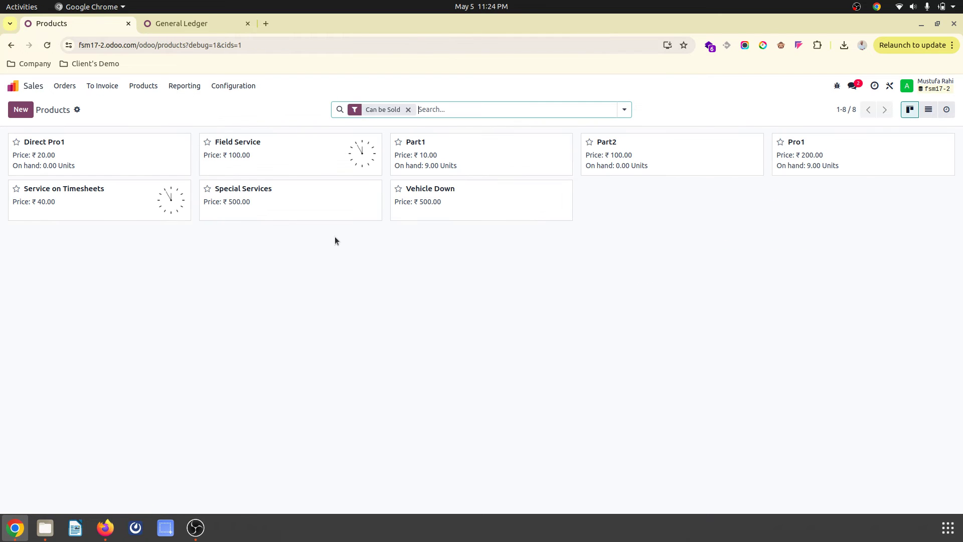
# - Open Direct Pro1 and review its product category without changing it
pyautogui.click(82, 164)
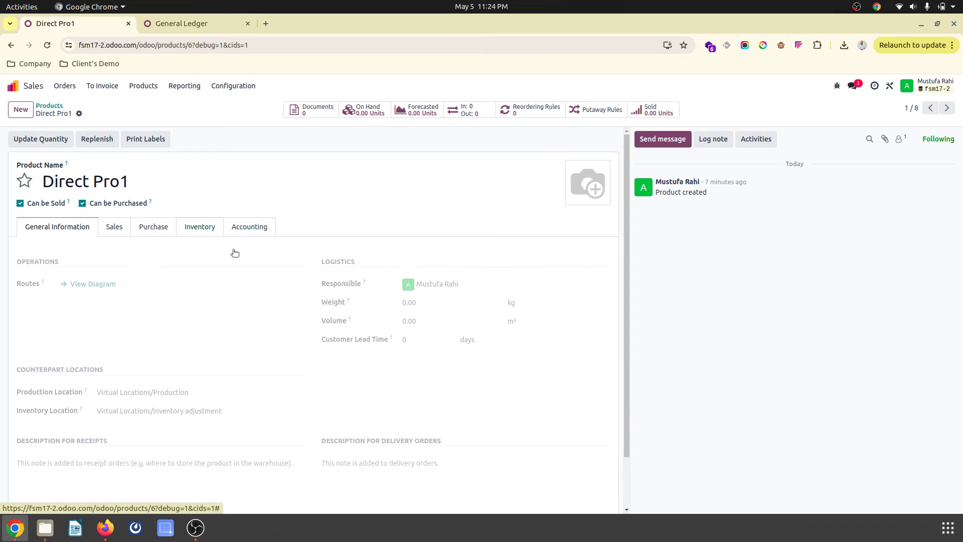
pyautogui.click(64, 226)
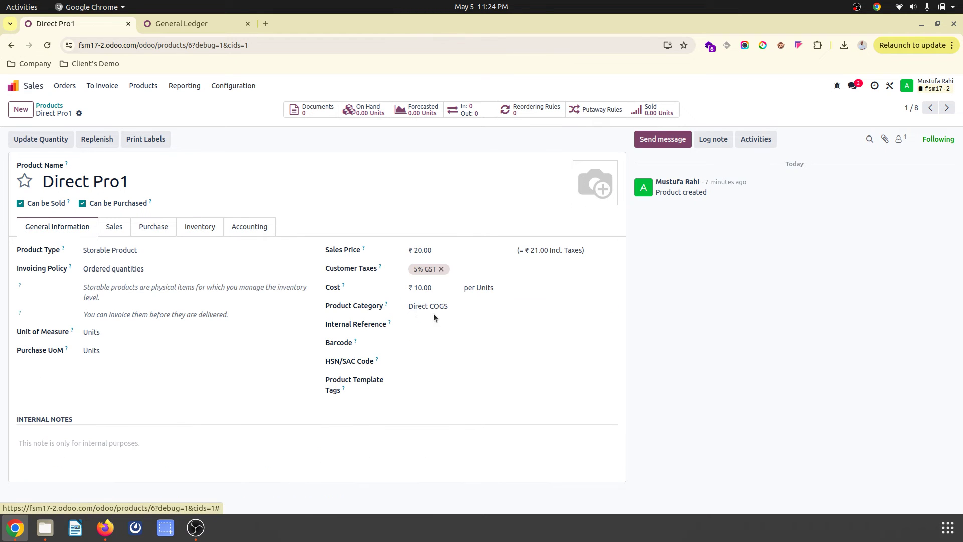
pyautogui.click(480, 305)
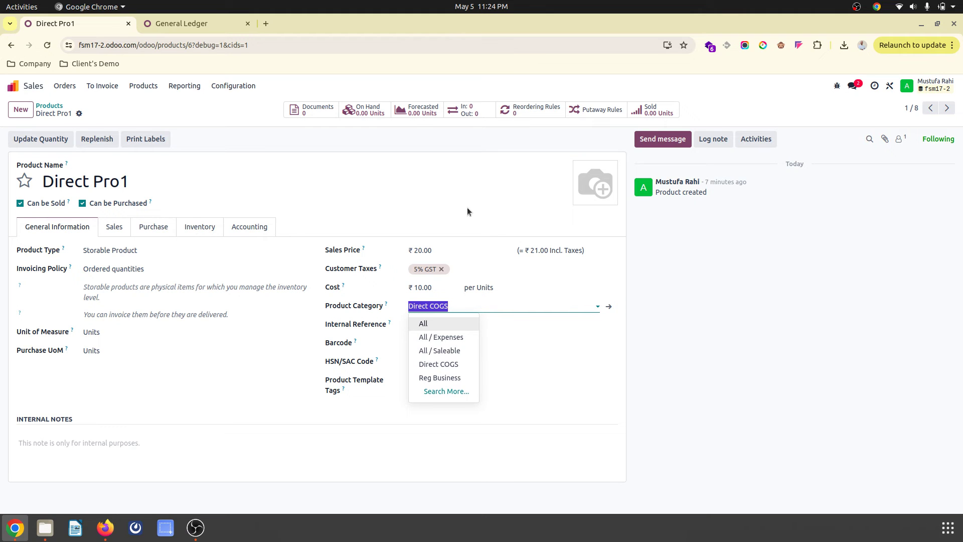
pyautogui.click(397, 175)
# - Set Direct Pro1's WH/Stock on-hand quantity to 10 and reload the General Ledger
pyautogui.click(370, 111)
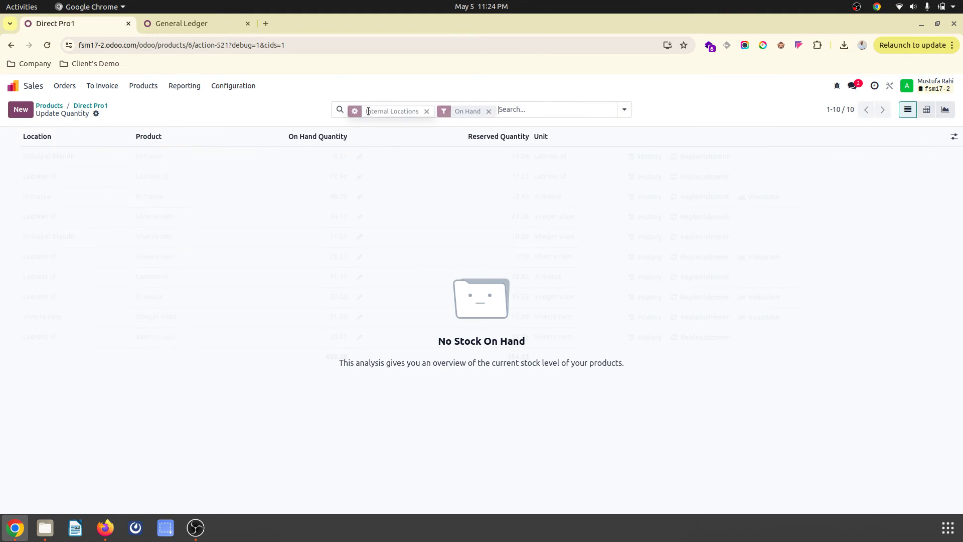
pyautogui.click(22, 109)
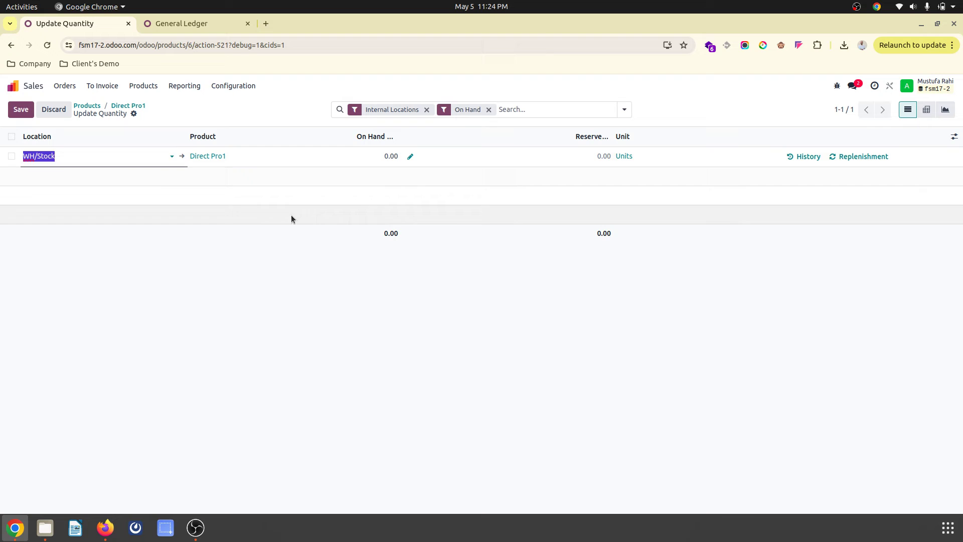
pyautogui.click(390, 159)
pyautogui.write('10')
pyautogui.click(352, 358)
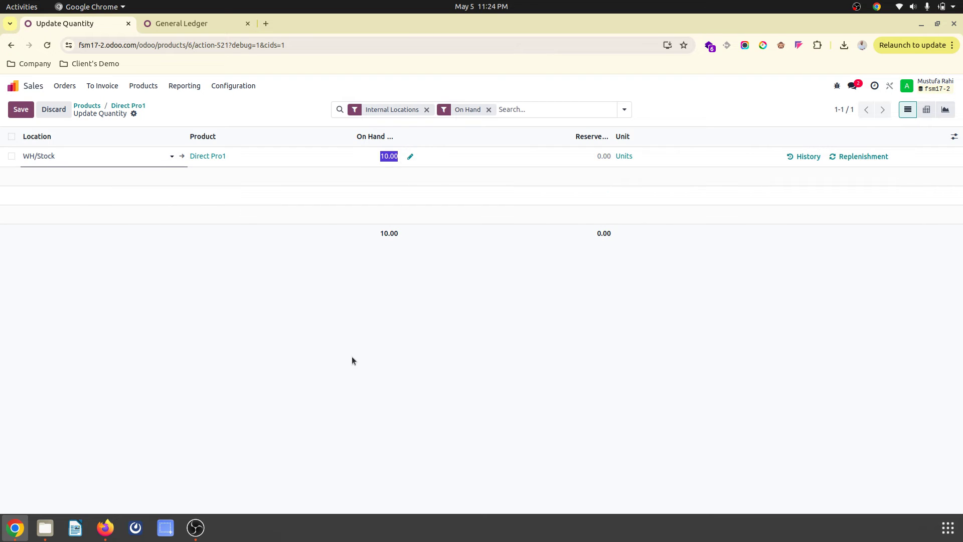
pyautogui.click(174, 24)
pyautogui.click(266, 45)
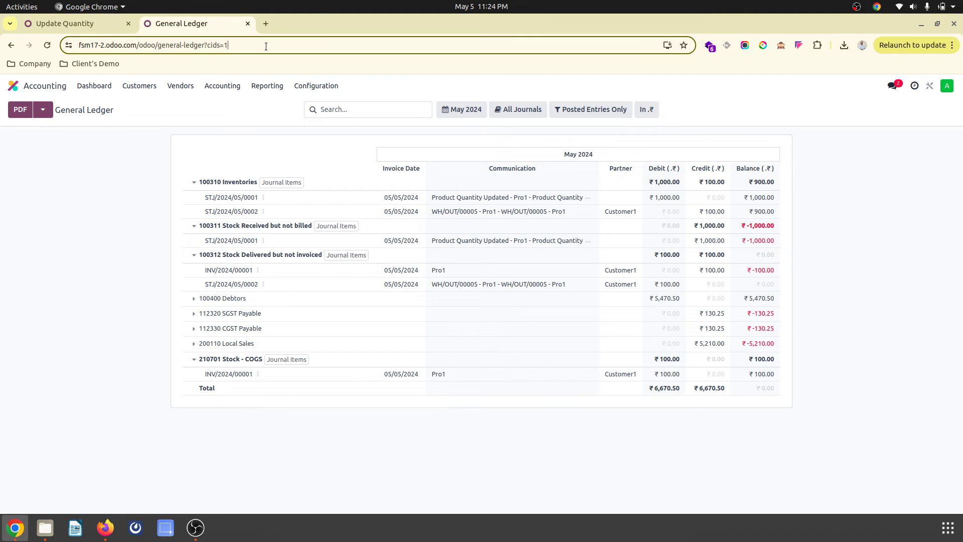
# - Reload the General Ledger to confirm Direct Pro1's ₹100 entry STJ/2024/05/0003 in the ₹6,770.50 total
pyautogui.press('Return')
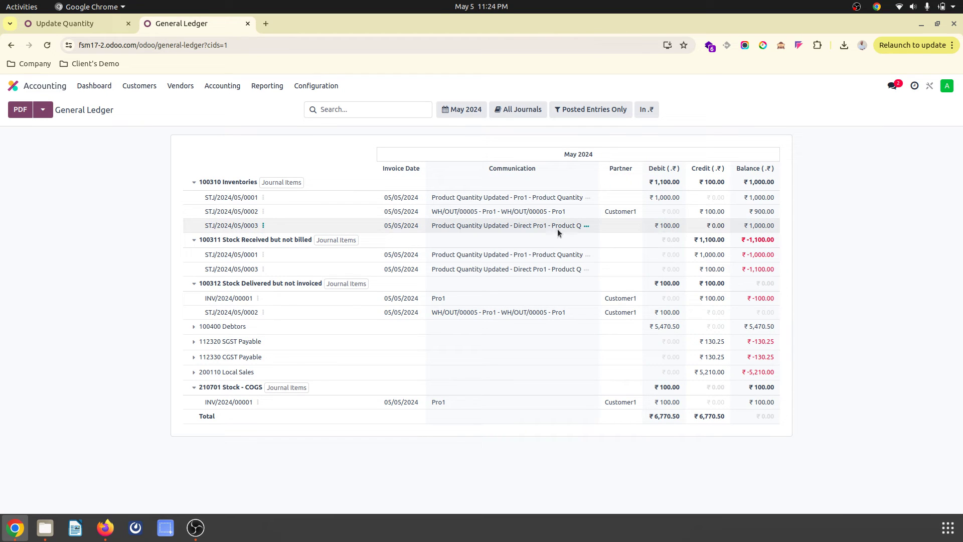
pyautogui.click(98, 26)
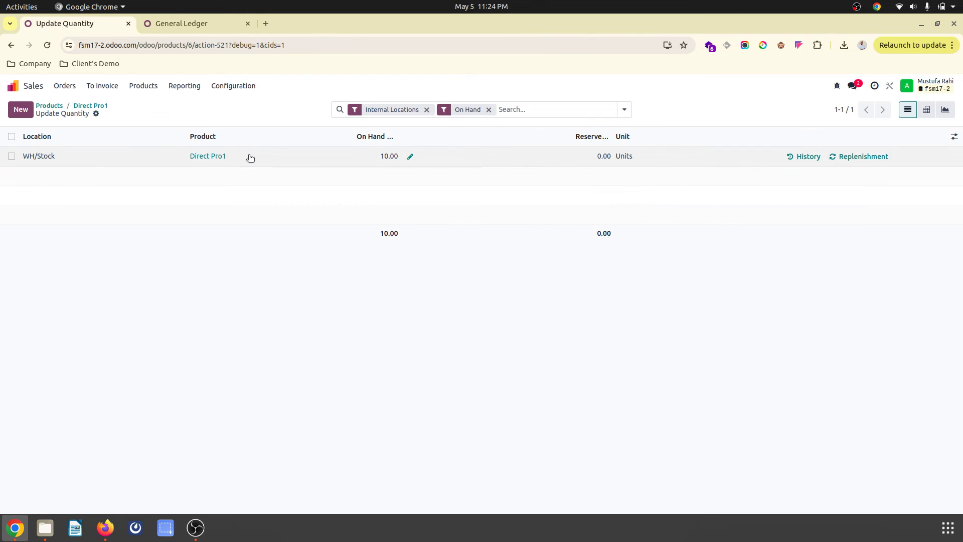
pyautogui.click(212, 157)
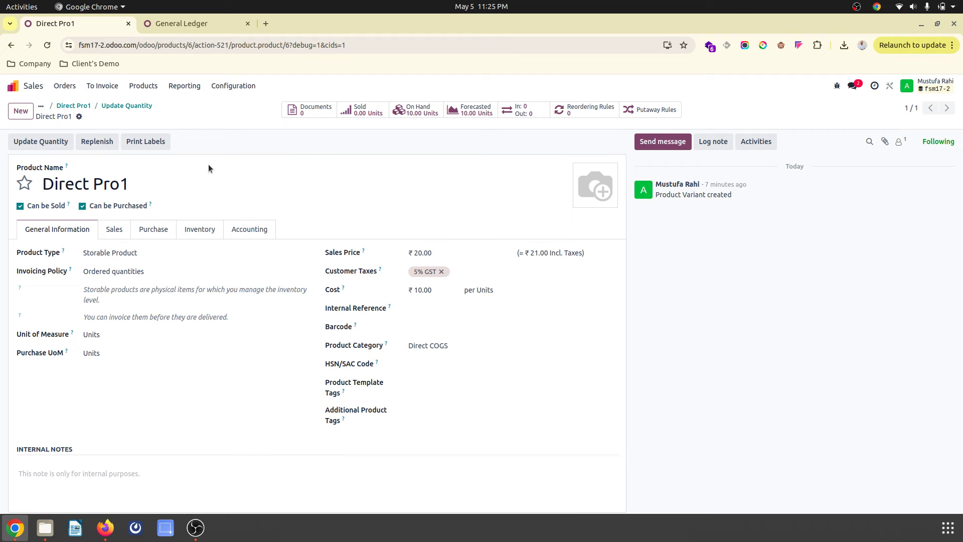
pyautogui.click(197, 22)
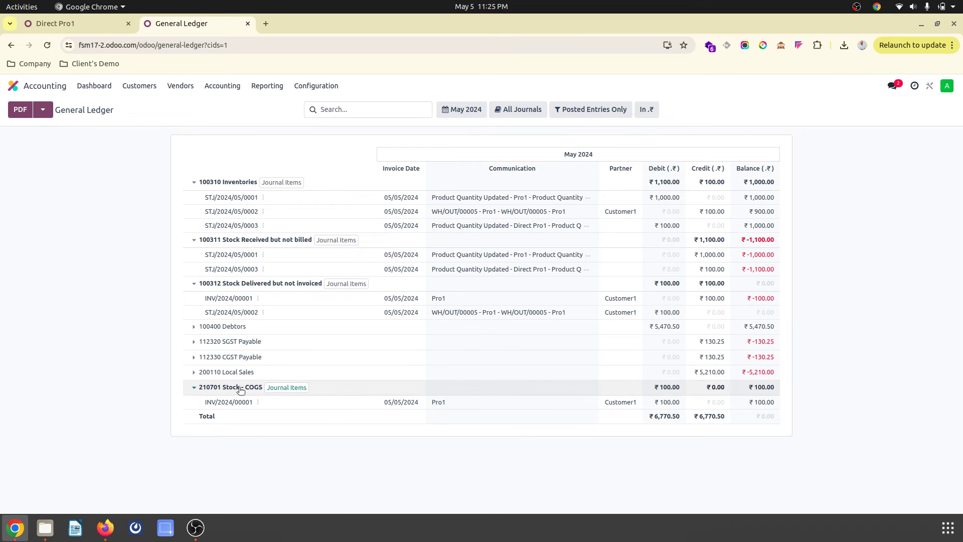
# - Review the Direct Pro1 product's sales settings, then return to the home app menu
pyautogui.click(94, 28)
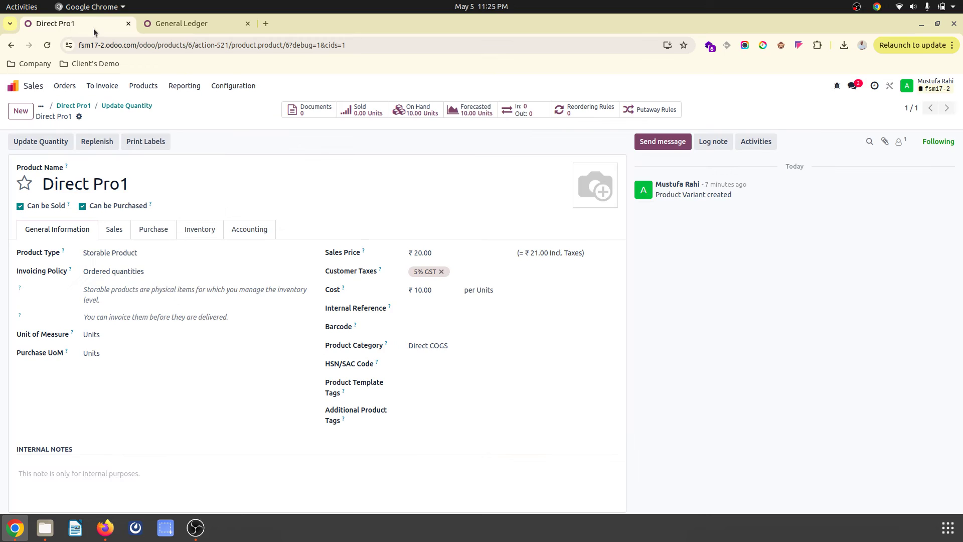
pyautogui.click(76, 106)
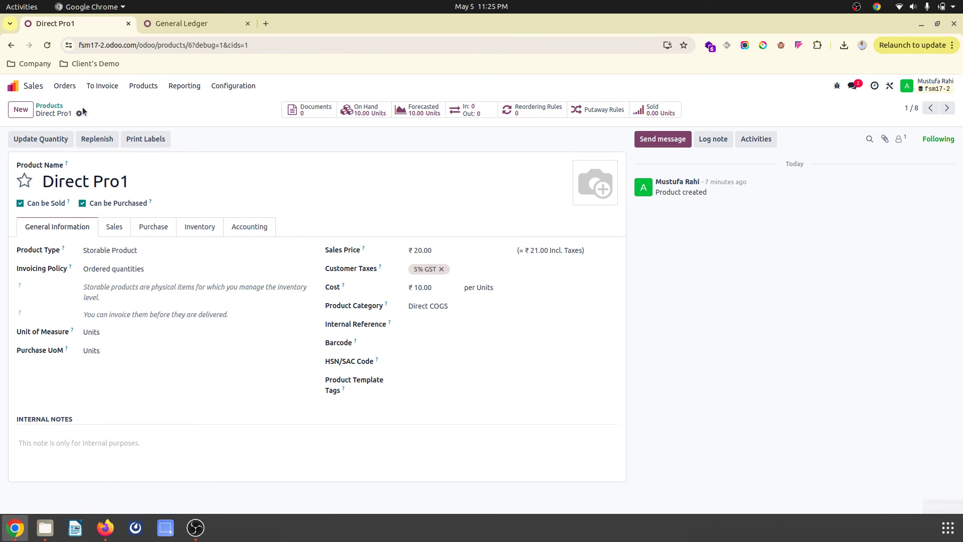
pyautogui.click(108, 229)
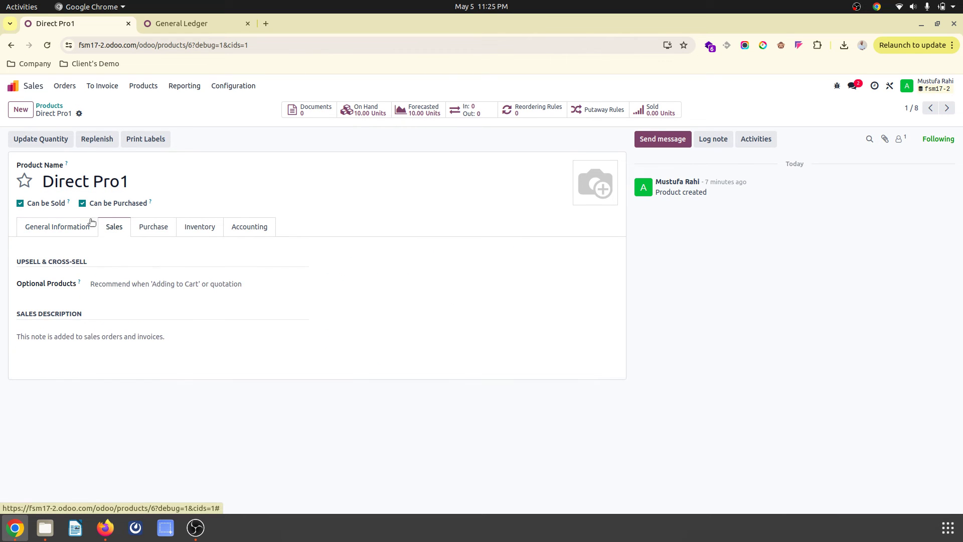
pyautogui.click(49, 105)
pyautogui.click(13, 86)
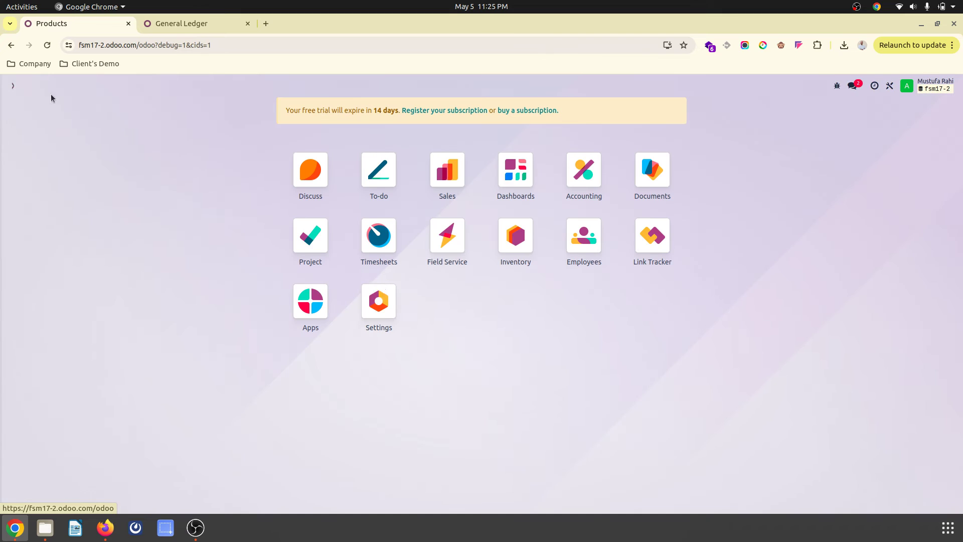
# - Open sales order S00003, then go to Accounting's Product Categories list
pyautogui.write('sal')
pyautogui.press('Return')
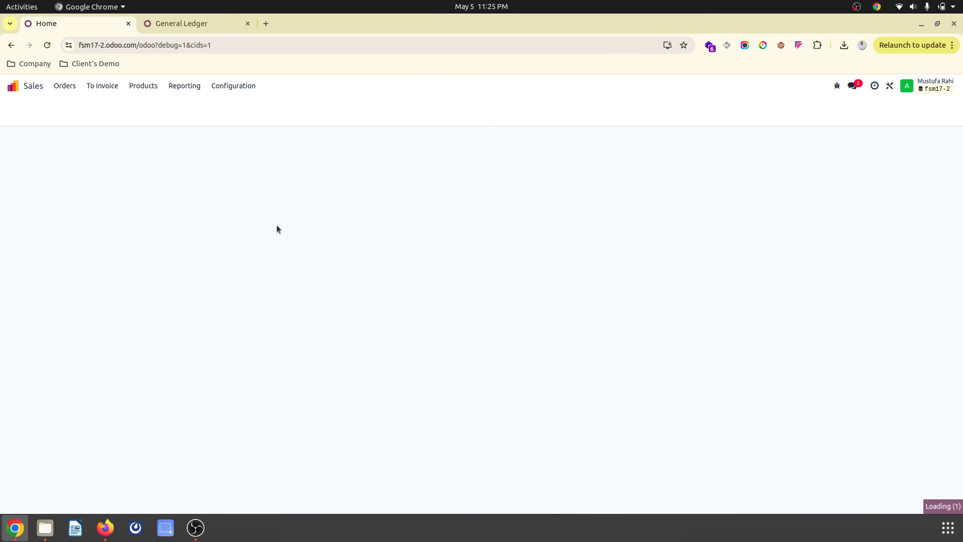
pyautogui.click(100, 268)
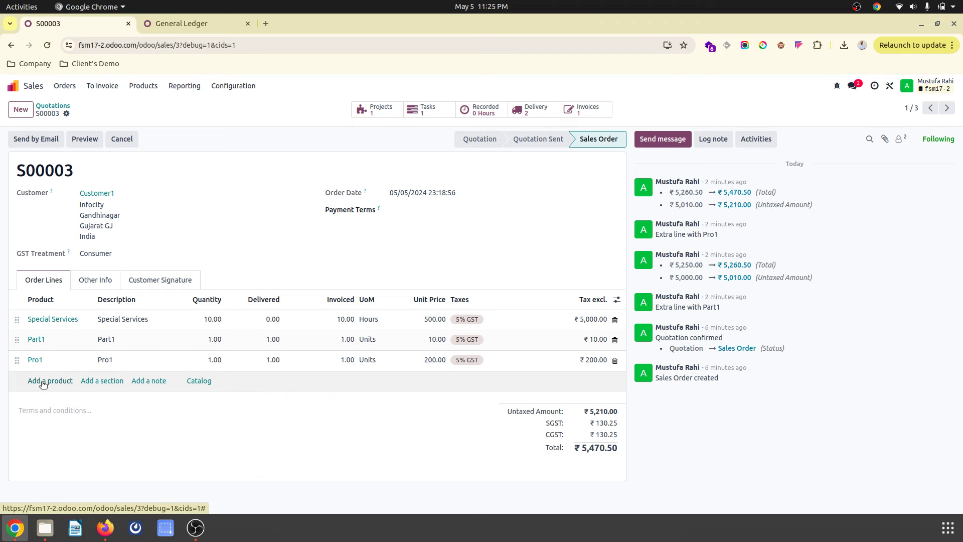
pyautogui.click(193, 26)
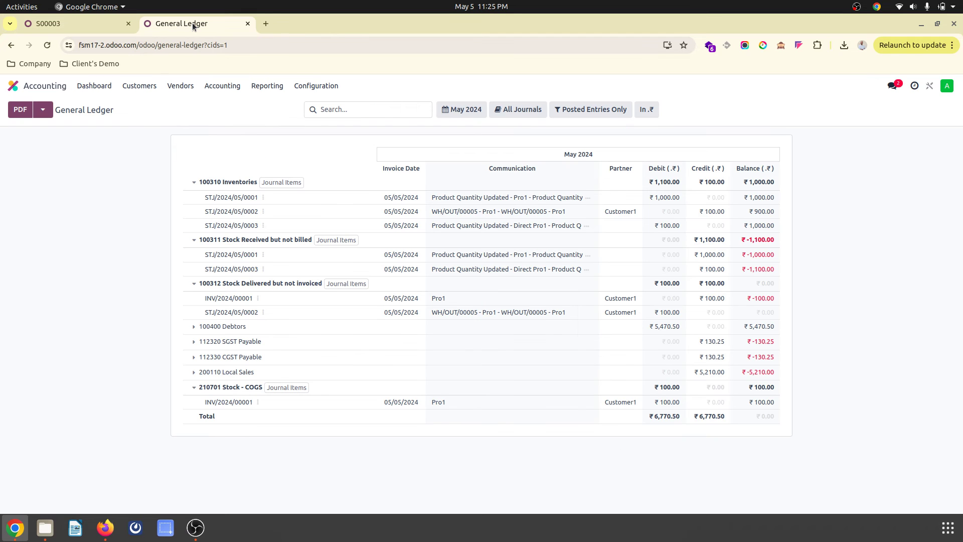
pyautogui.click(317, 86)
pyautogui.scroll(-3, 337, 267)
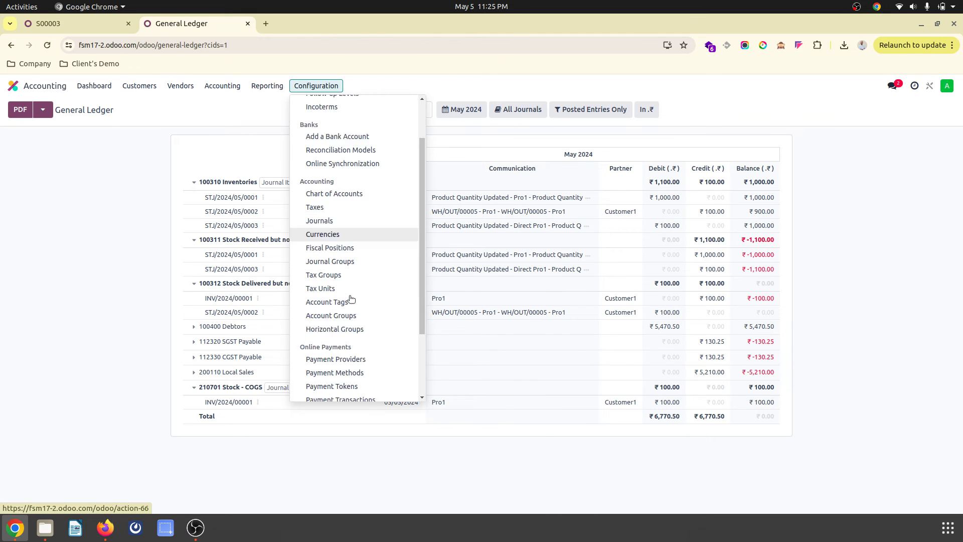
pyautogui.click(372, 351)
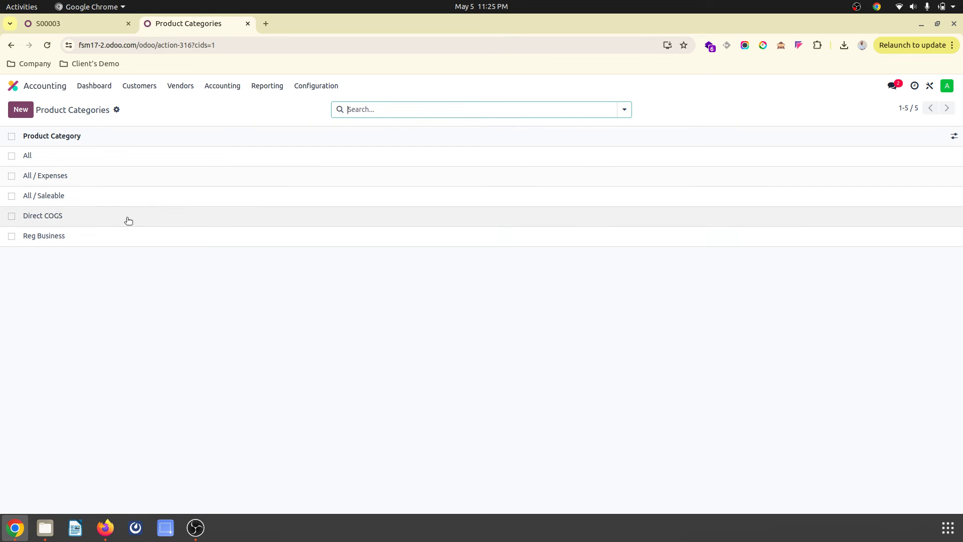
# - Set the Direct COGS category's stock output account to 210702 Stock - Direct COGS and save
pyautogui.click(128, 219)
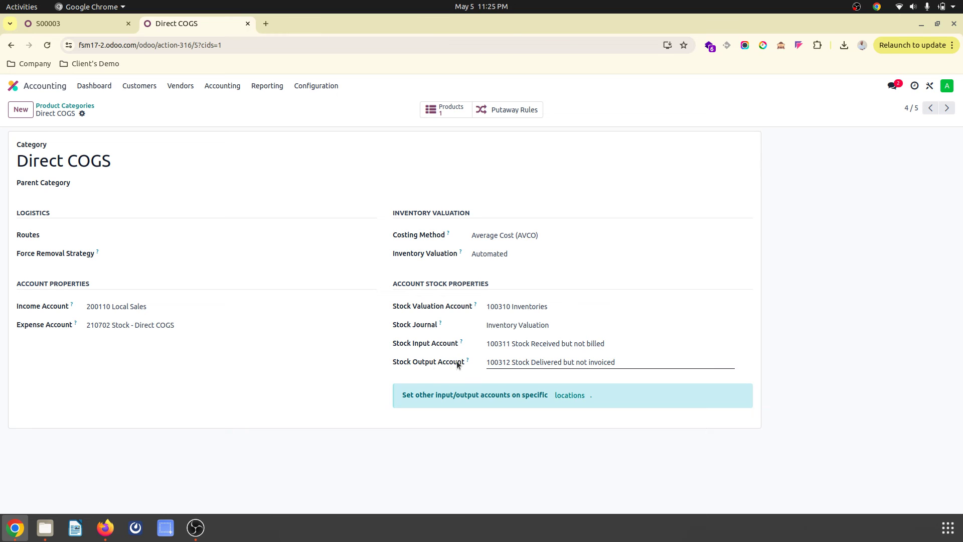
pyautogui.click(523, 359)
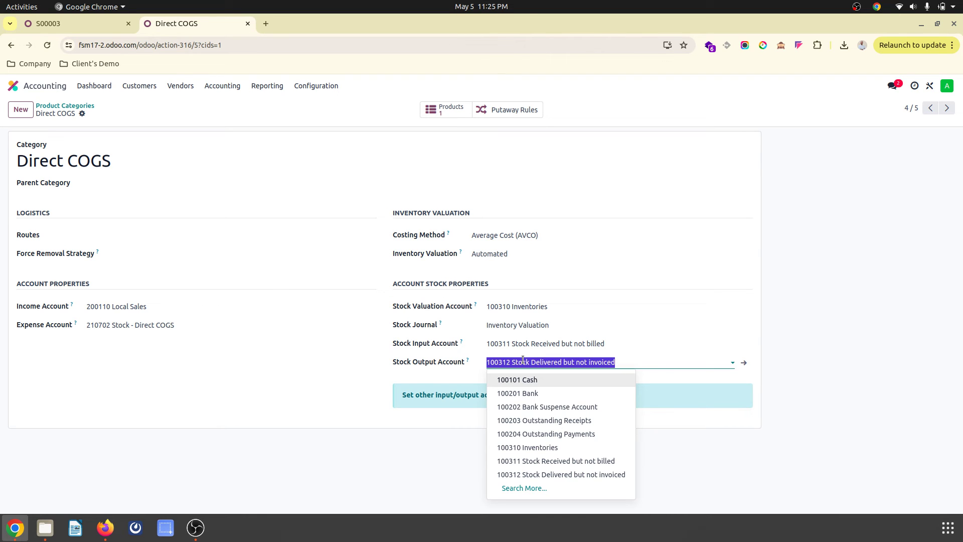
pyautogui.write('210702')
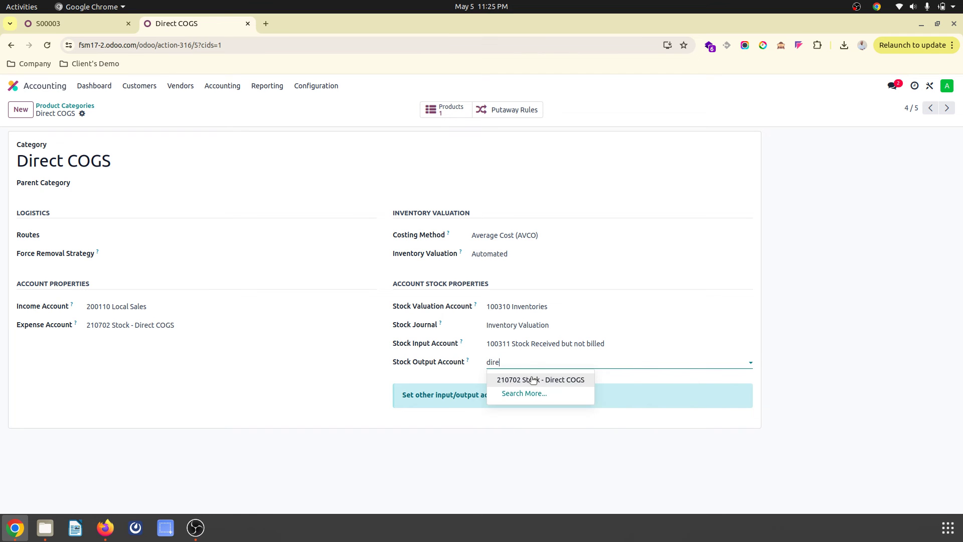
pyautogui.click(535, 382)
pyautogui.click(103, 113)
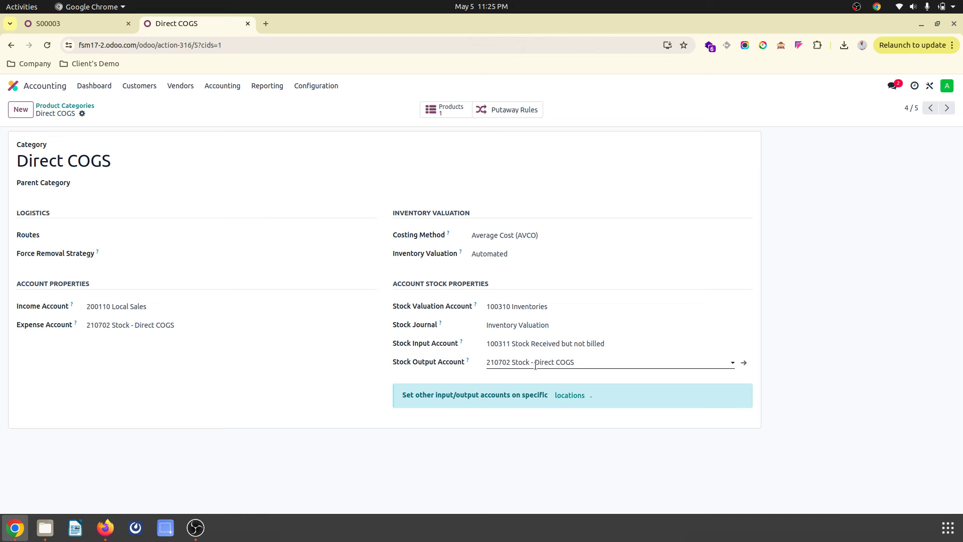
pyautogui.click(65, 106)
pyautogui.click(100, 16)
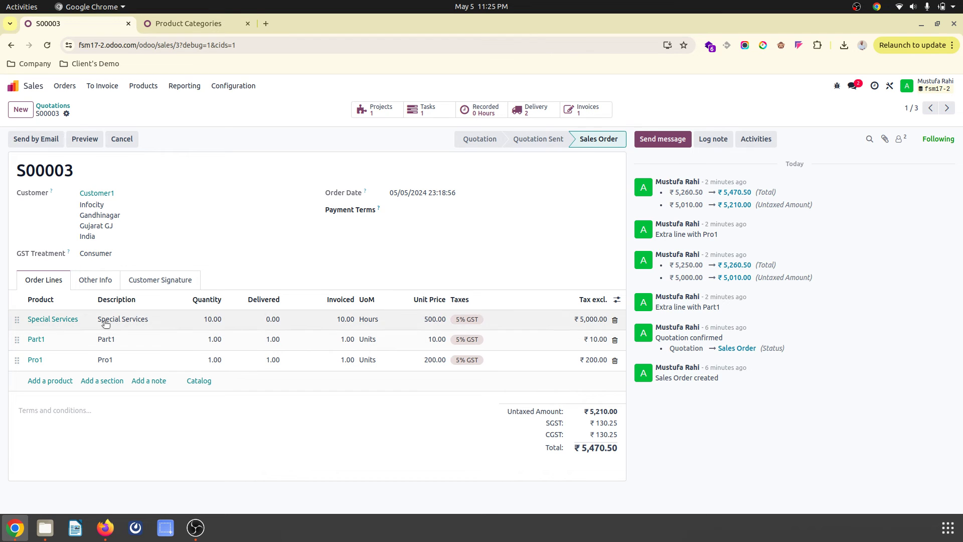
# - Open the Inventory app's Direct Delivery transfers list
pyautogui.click(189, 26)
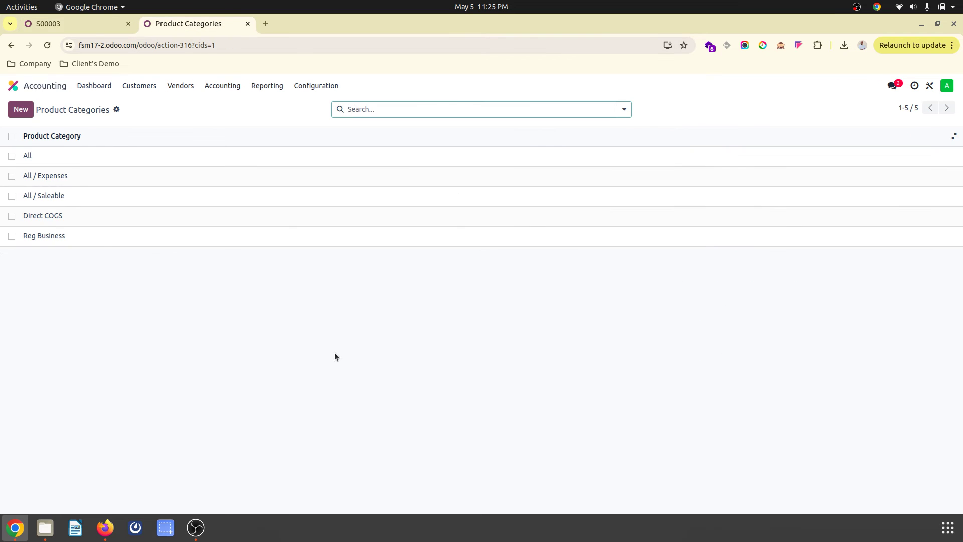
pyautogui.click(97, 21)
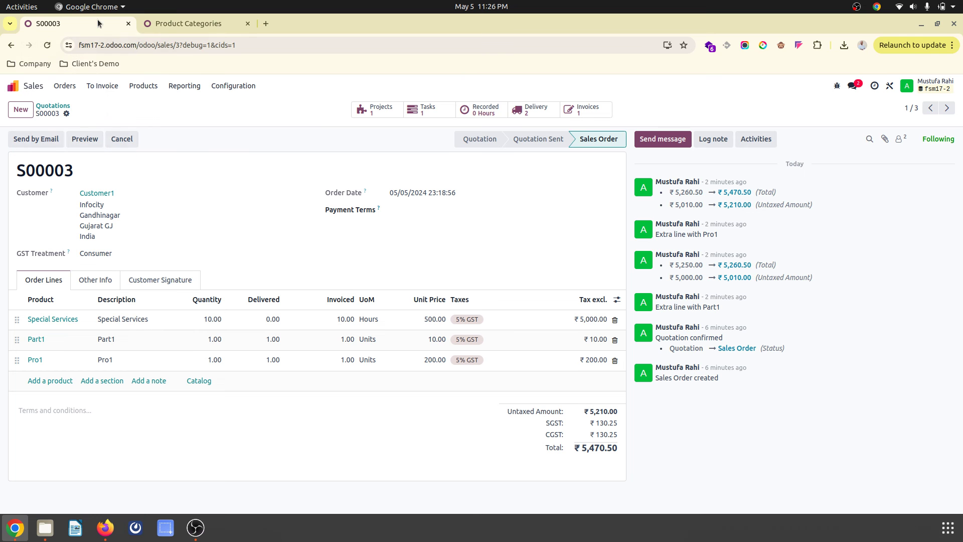
pyautogui.click(31, 86)
pyautogui.write('inve')
pyautogui.press('BackSpace')
pyautogui.press('BackSpace')
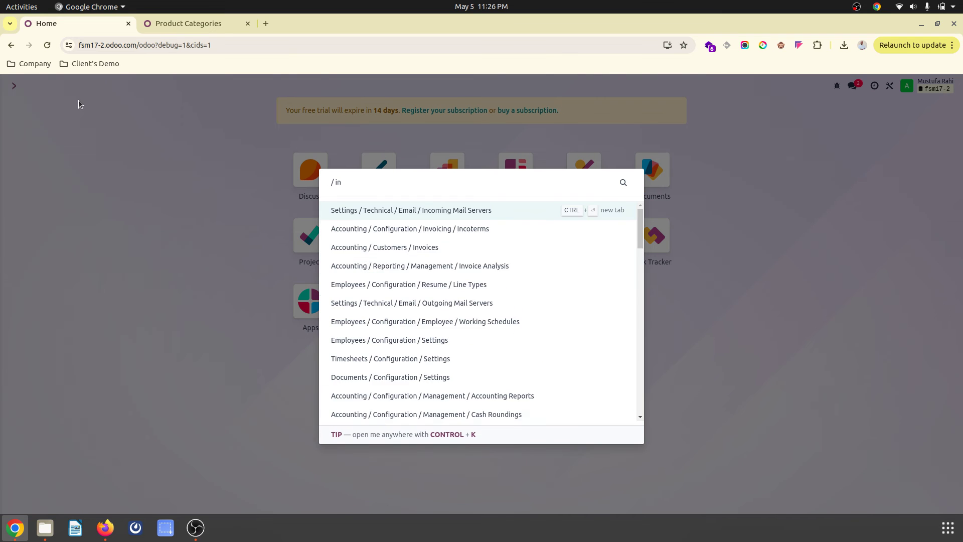
pyautogui.write('n')
pyautogui.press('Return')
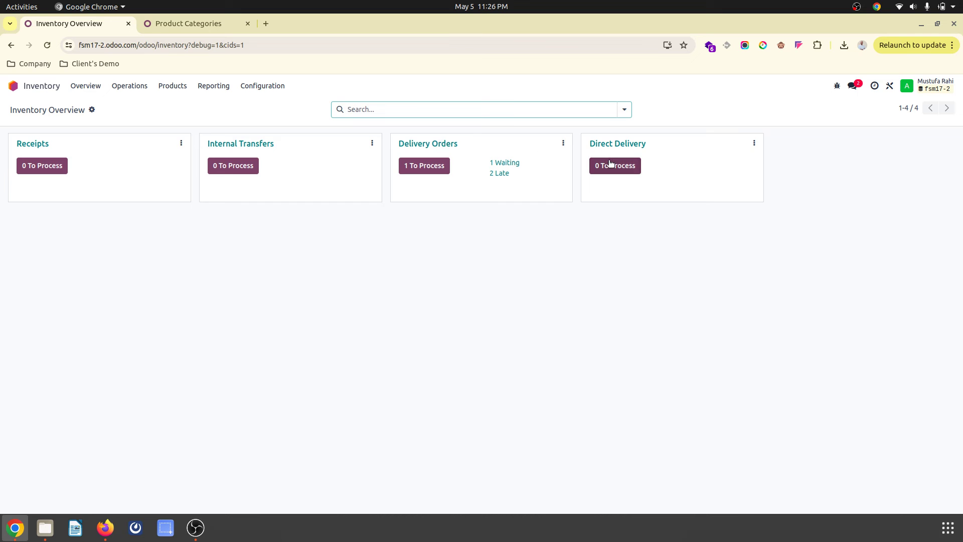
pyautogui.click(424, 169)
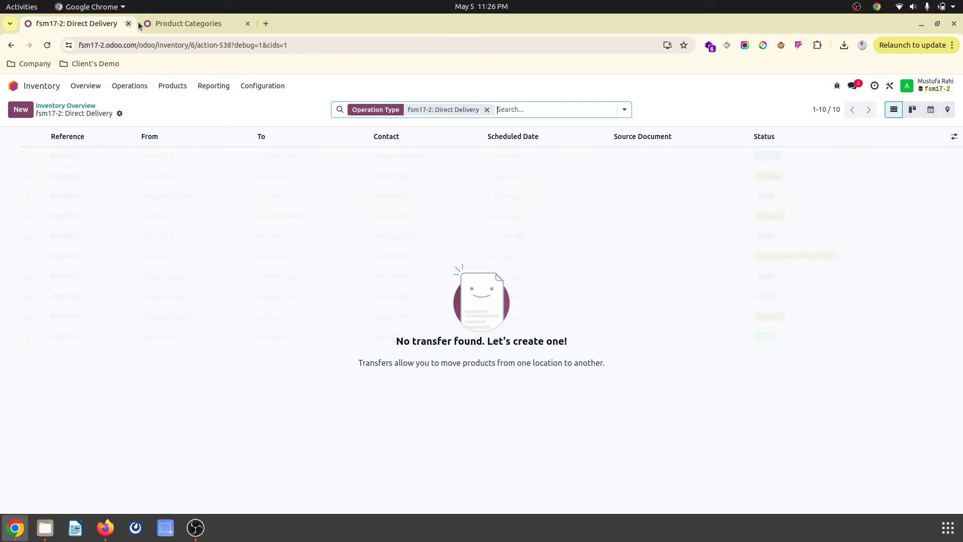
# - Copy the order number S00003 from the sales order in the Sales app
pyautogui.click(156, 23)
pyautogui.click(37, 91)
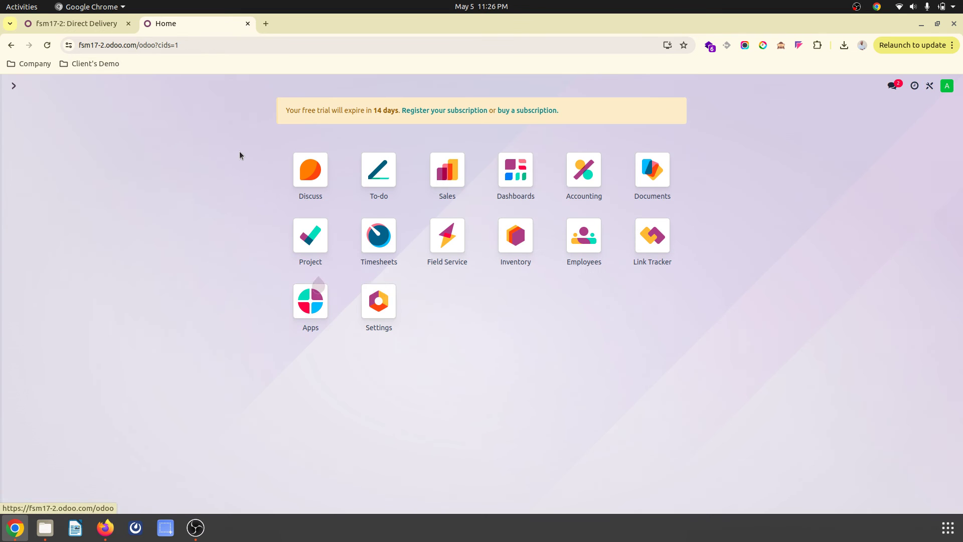
pyautogui.write('s')
pyautogui.press('Return')
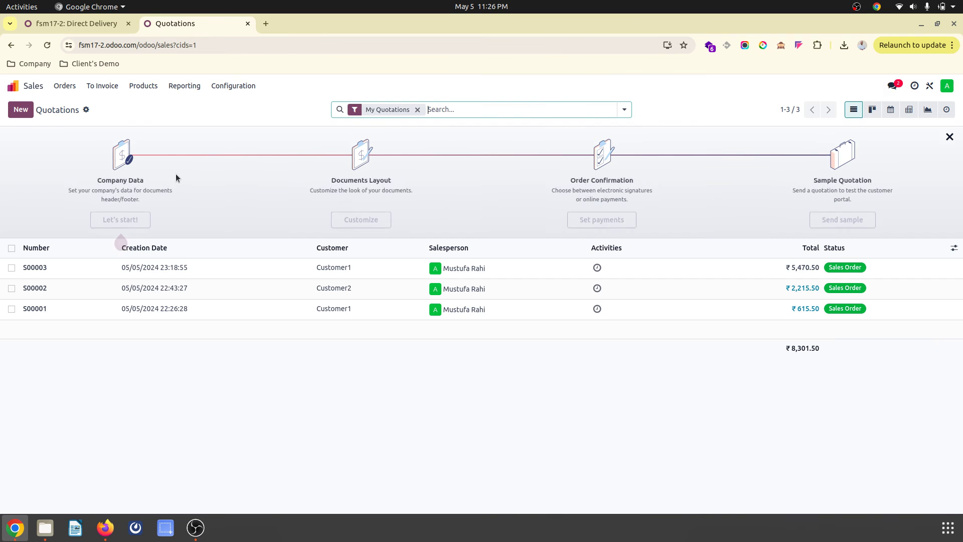
pyautogui.click(164, 267)
pyautogui.doubleClick(59, 170)
pyautogui.hotkey('ctrl', 'c')
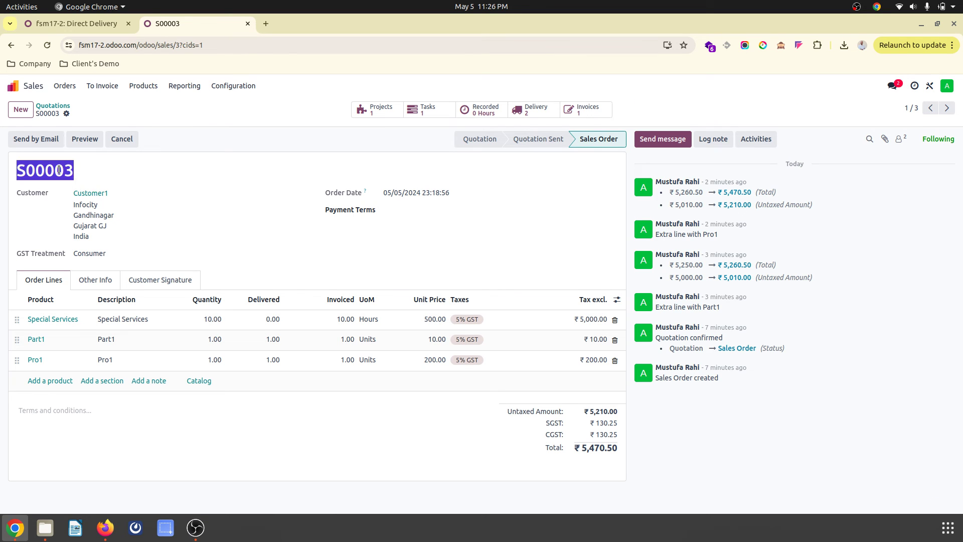
# - Start a new Direct Delivery transfer for the S00003 customer with source document S00003
pyautogui.click(75, 23)
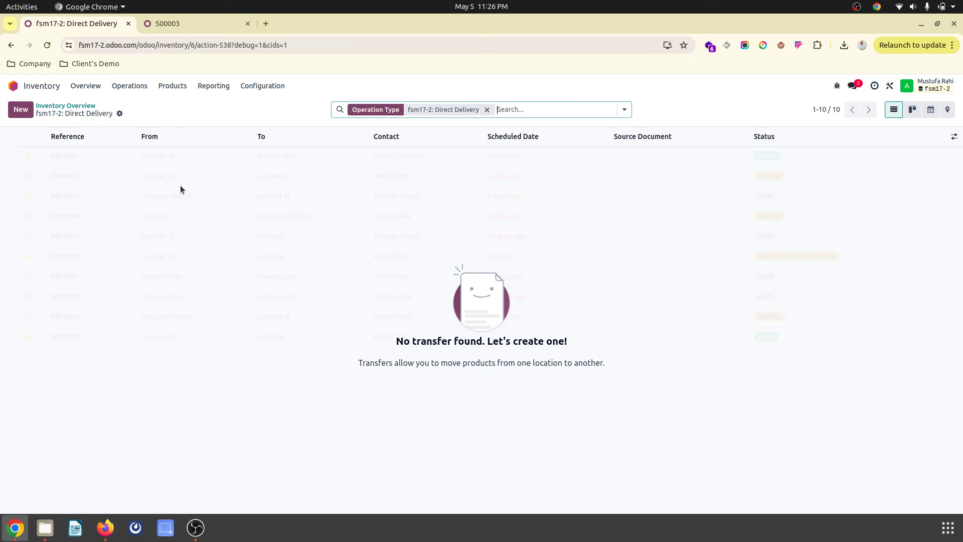
pyautogui.click(20, 110)
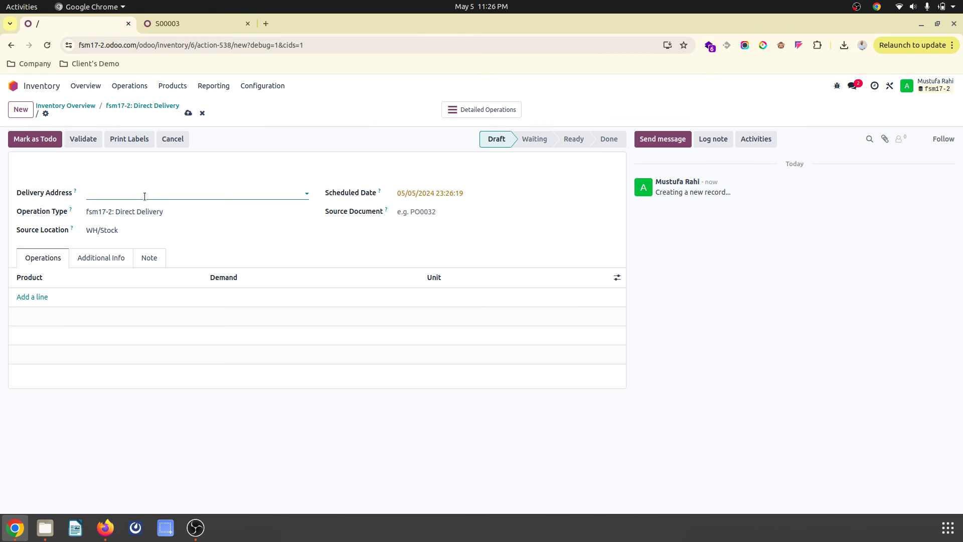
pyautogui.write('cu')
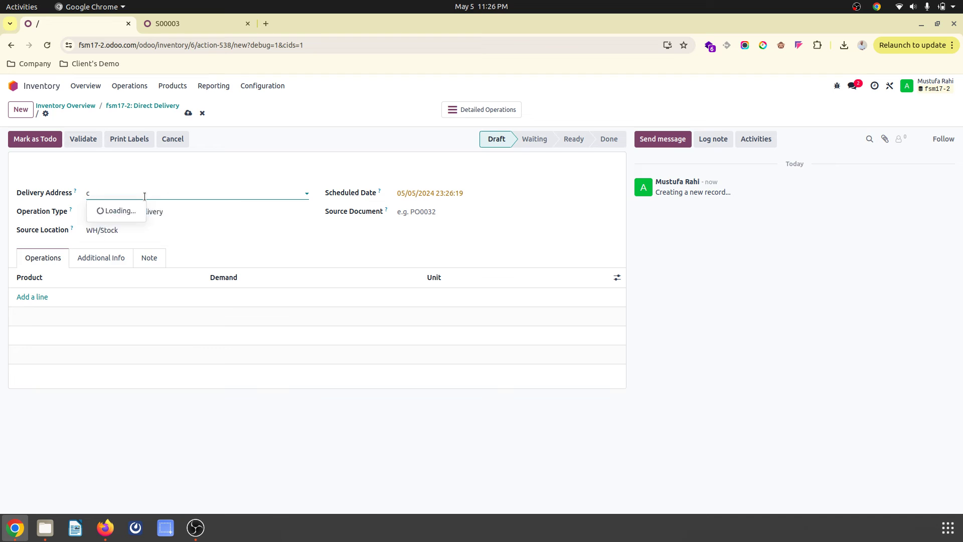
pyautogui.click(144, 208)
pyautogui.click(438, 212)
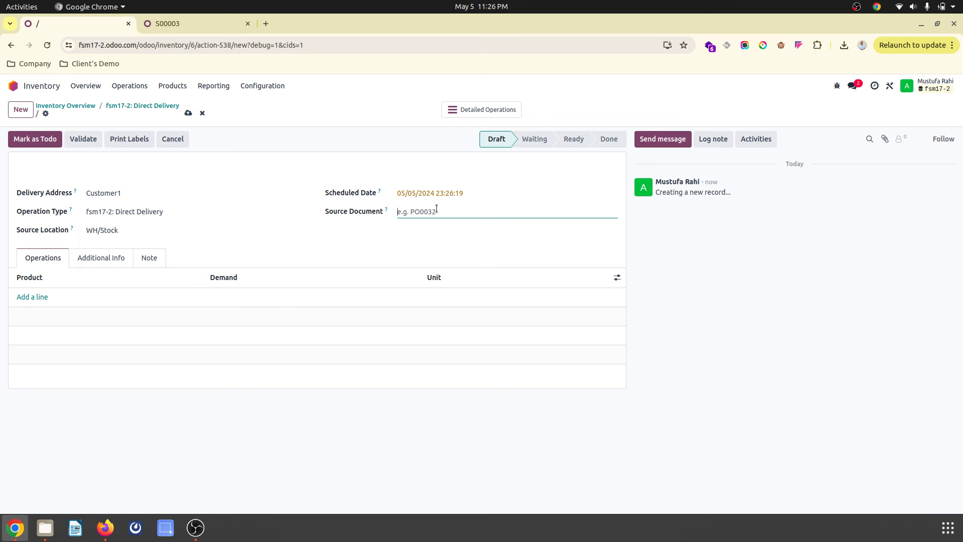
pyautogui.hotkey('ctrl', 'v')
# - Add 2 units of Direct Pro1, save, mark as to do and validate the transfer
pyautogui.click(35, 297)
pyautogui.write('d')
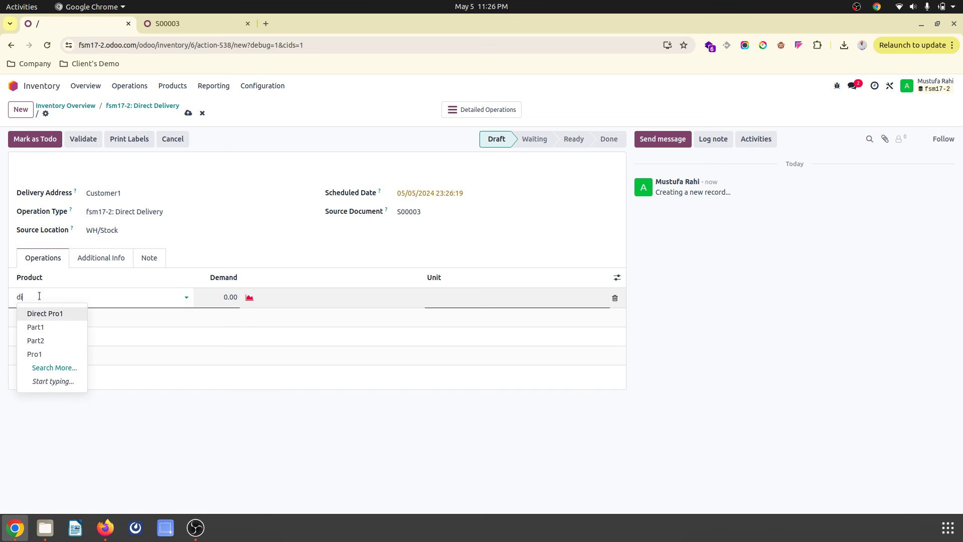
pyautogui.write('ir')
pyautogui.press('Tab')
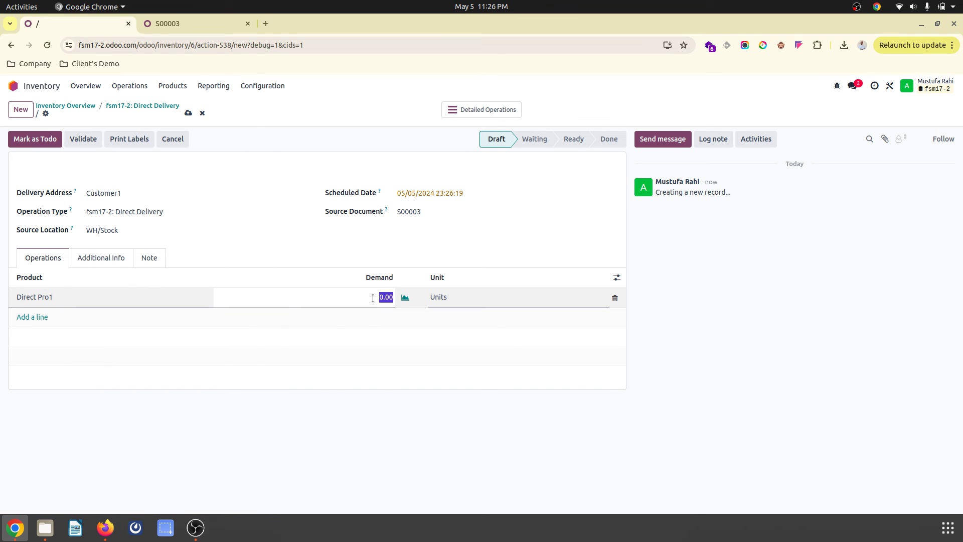
pyautogui.write('2')
pyautogui.click(222, 168)
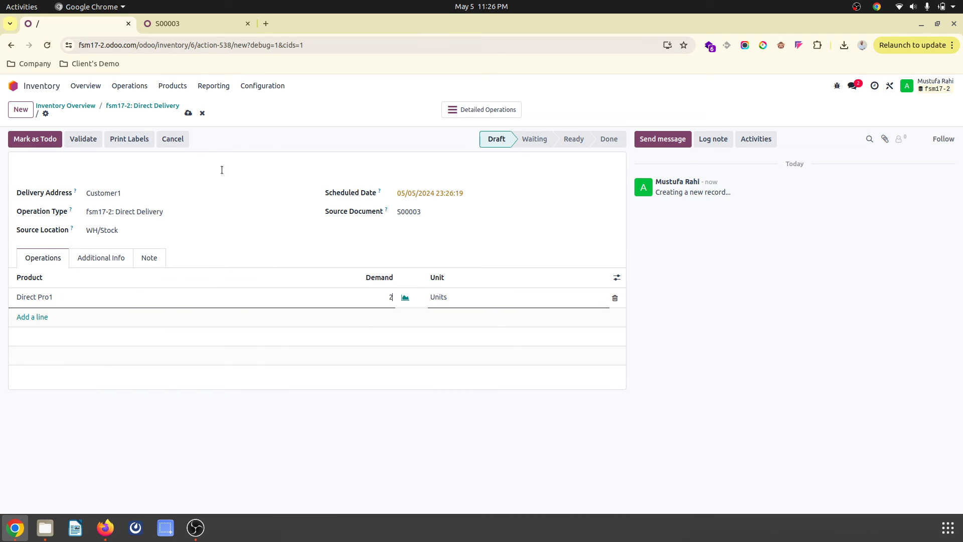
pyautogui.click(189, 113)
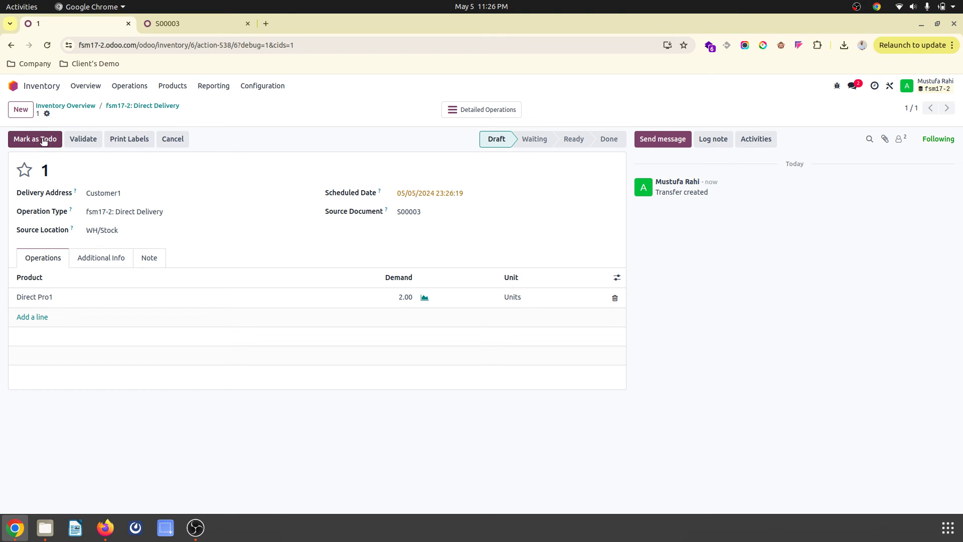
pyautogui.click(43, 141)
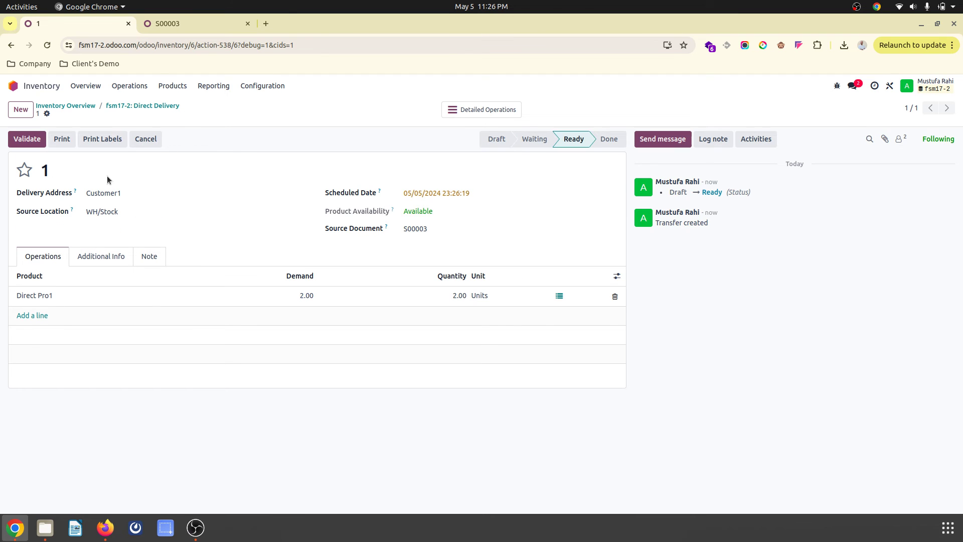
pyautogui.click(35, 138)
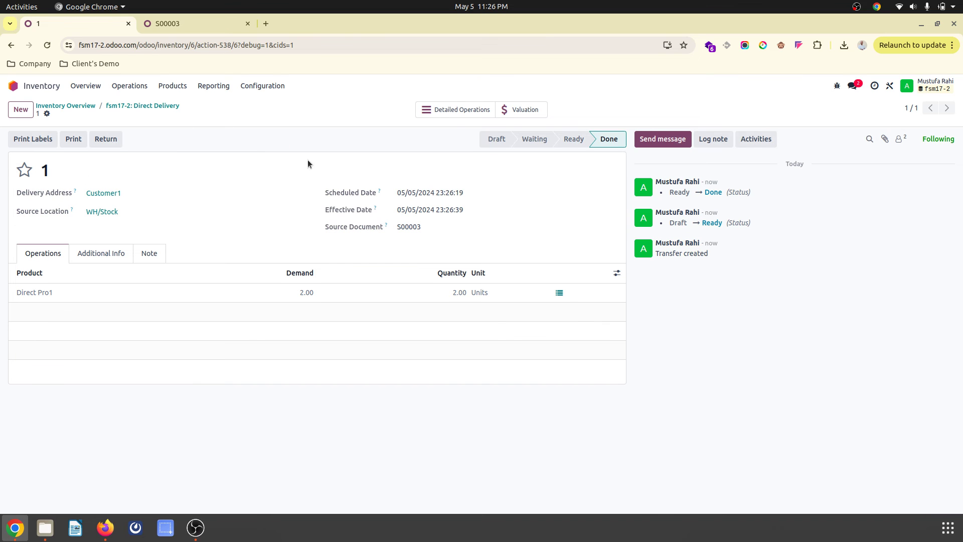
pyautogui.click(511, 110)
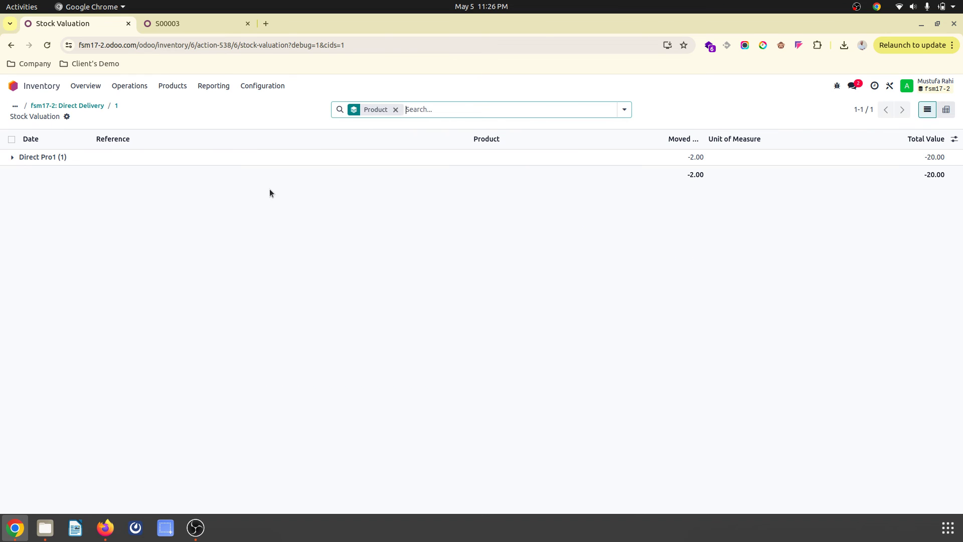
# - Inspect the Direct Pro1 valuation entry STJ/2024/05/0004, then switch back to the S00003 tab
pyautogui.click(213, 158)
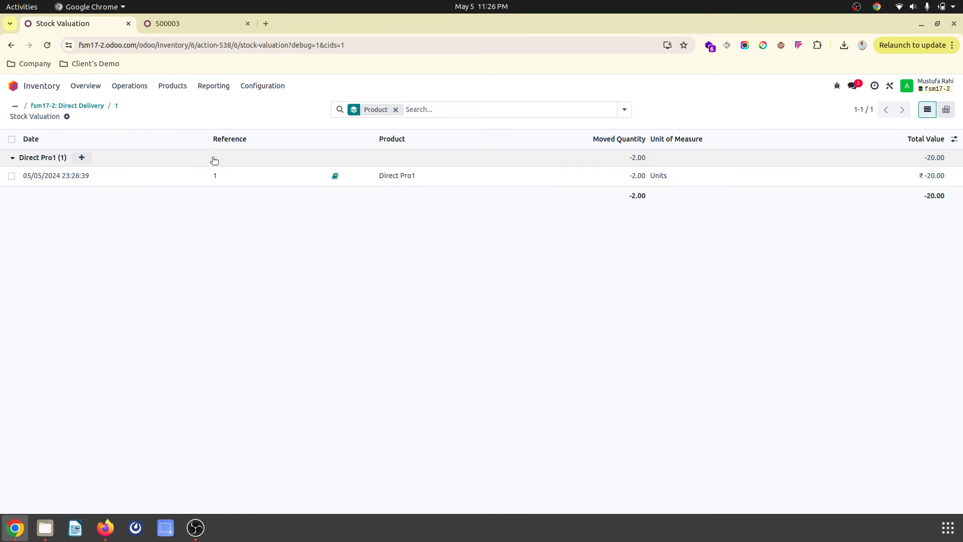
pyautogui.click(335, 176)
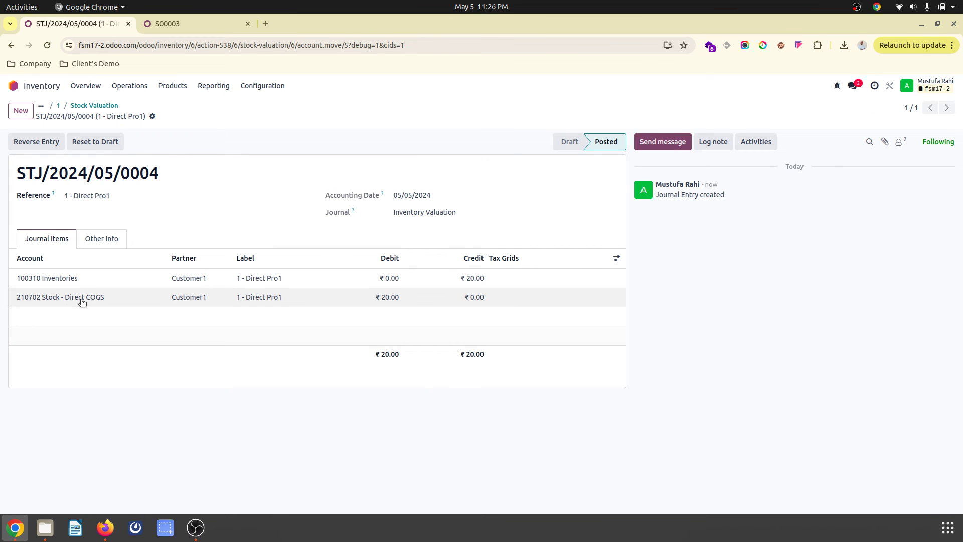
pyautogui.click(171, 23)
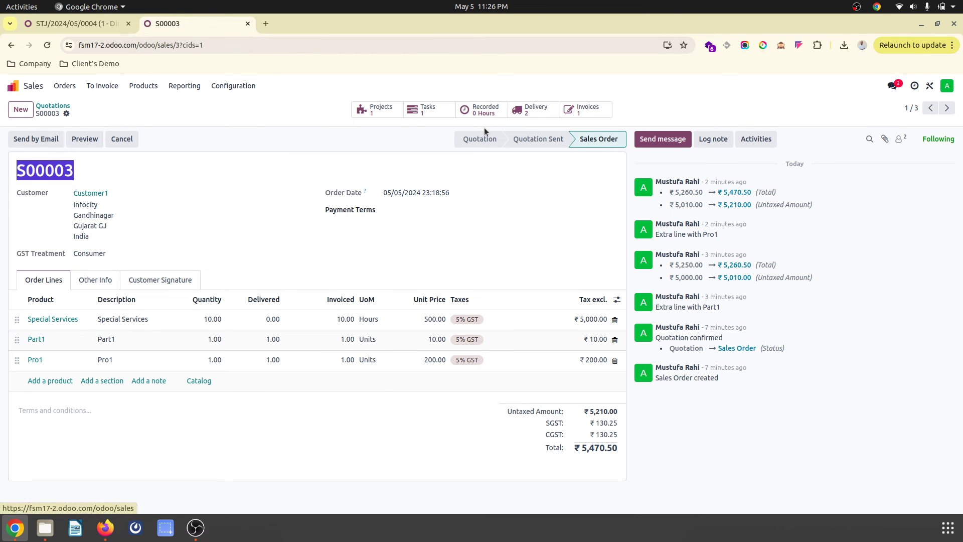
# - Add the done Direct Pro1 direct-delivery move (2 units) to the Special Services task's Products to Deliver, and save
pyautogui.click(64, 105)
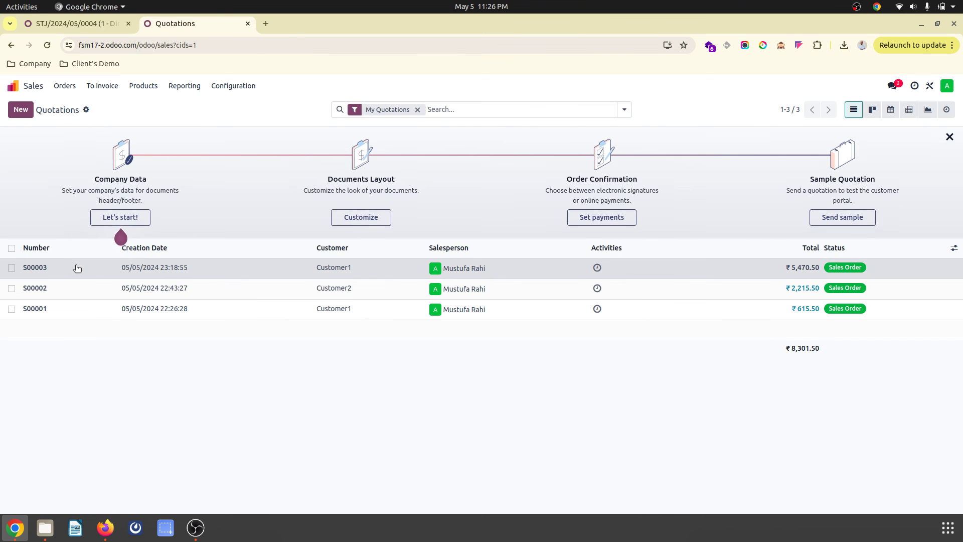
pyautogui.click(77, 268)
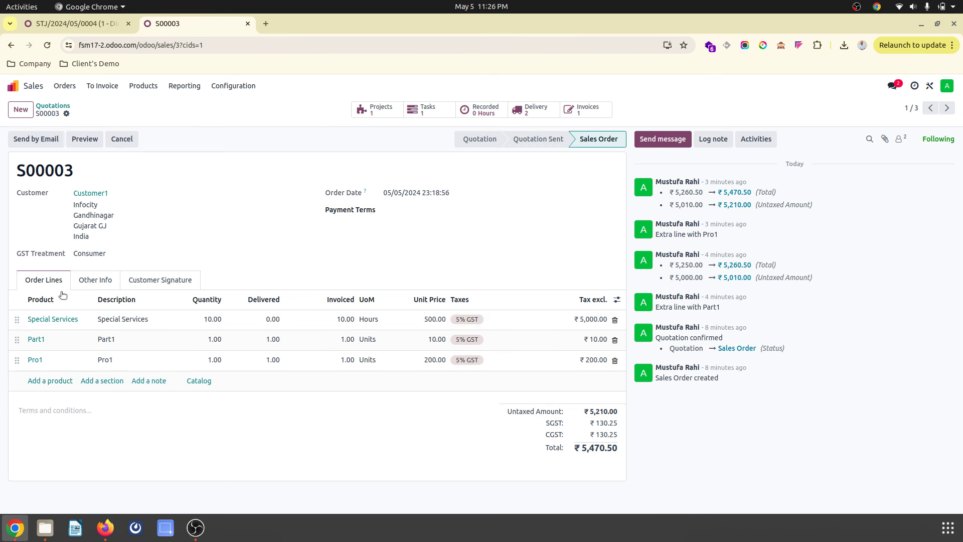
pyautogui.click(439, 112)
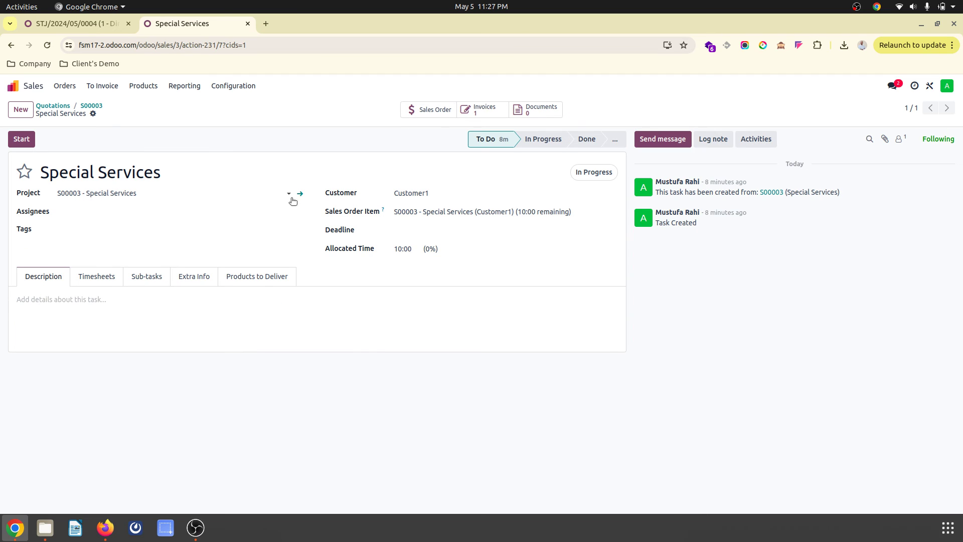
pyautogui.click(256, 274)
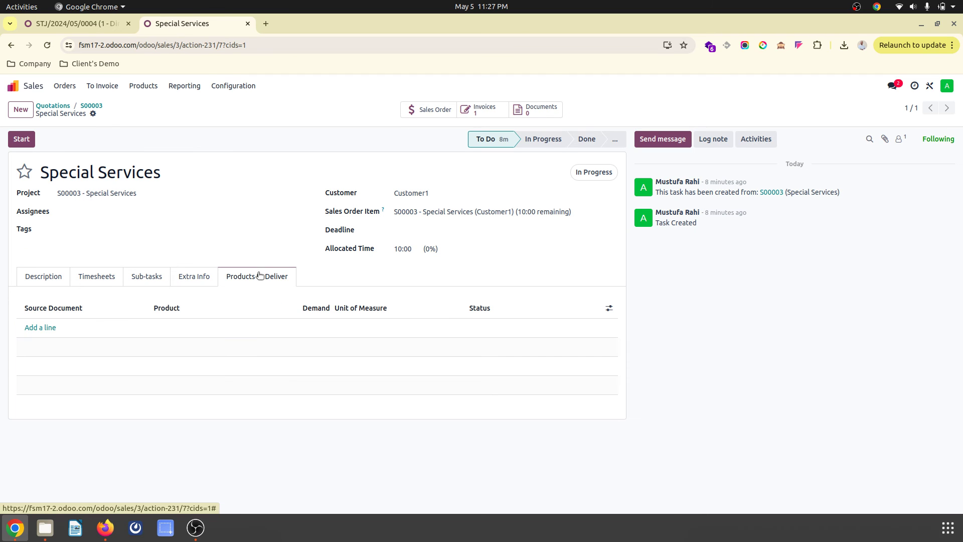
pyautogui.click(44, 327)
pyautogui.click(280, 316)
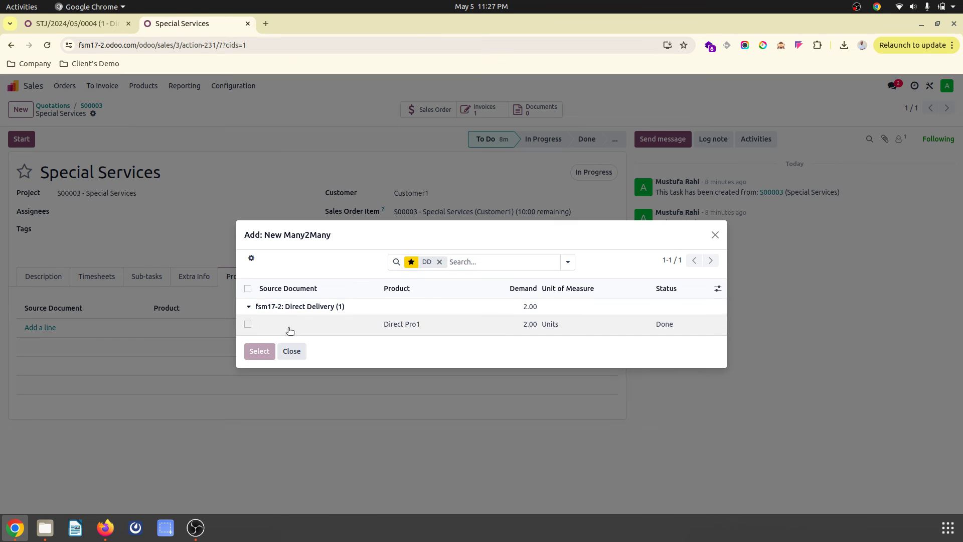
pyautogui.click(250, 325)
pyautogui.click(256, 350)
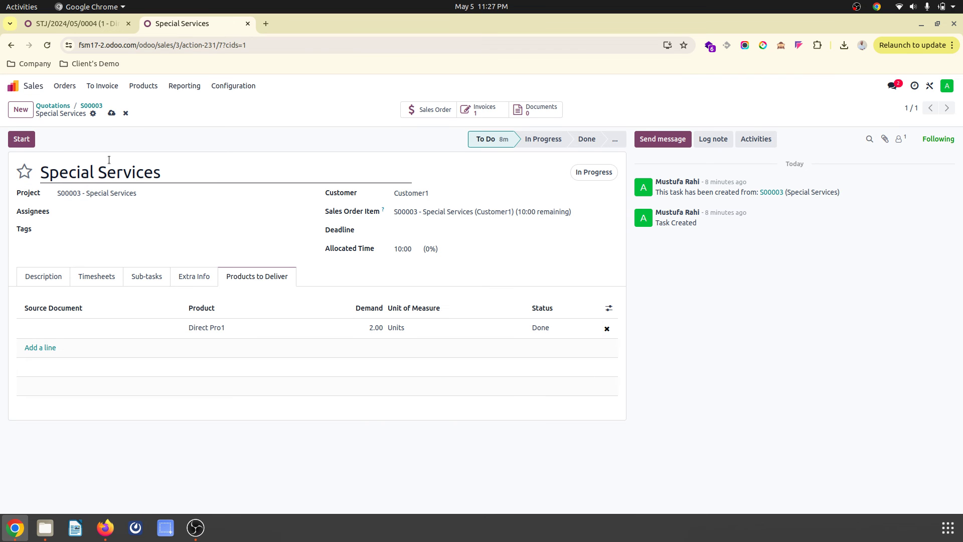
pyautogui.click(112, 113)
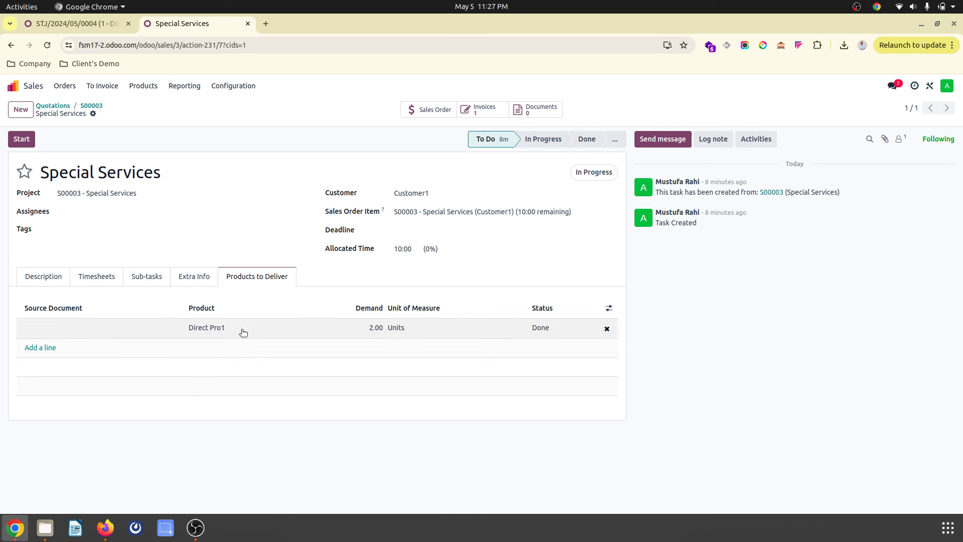
# - Review invoice INV/2024/00001's Journal Items and Other Info, then return to STJ/2024/05/0004
pyautogui.click(468, 111)
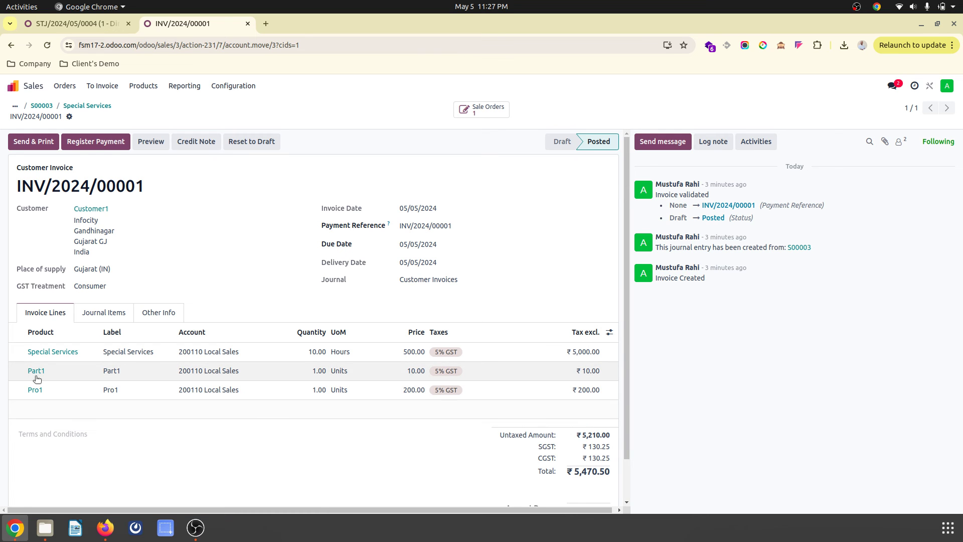
pyautogui.click(101, 313)
pyautogui.click(156, 312)
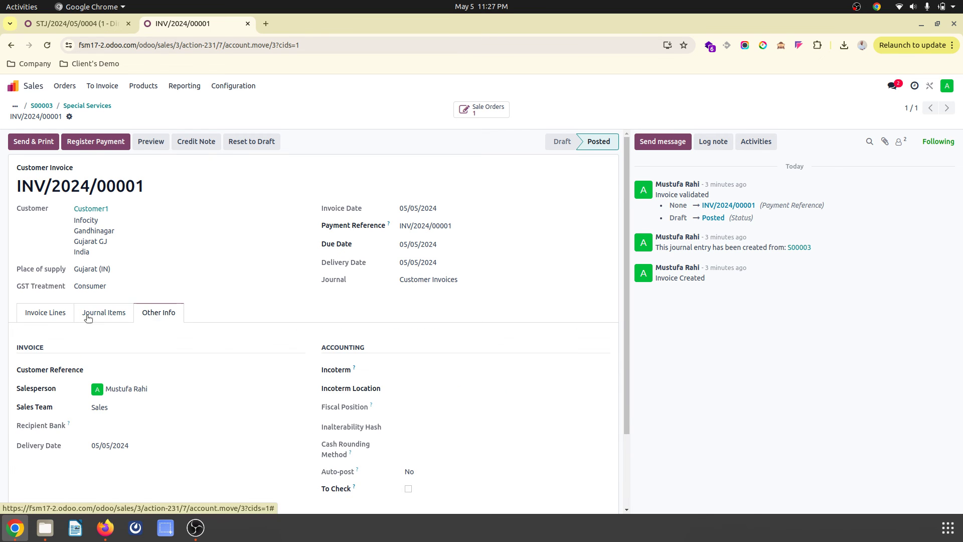
pyautogui.click(132, 313)
pyautogui.scroll(-1, 95, 426)
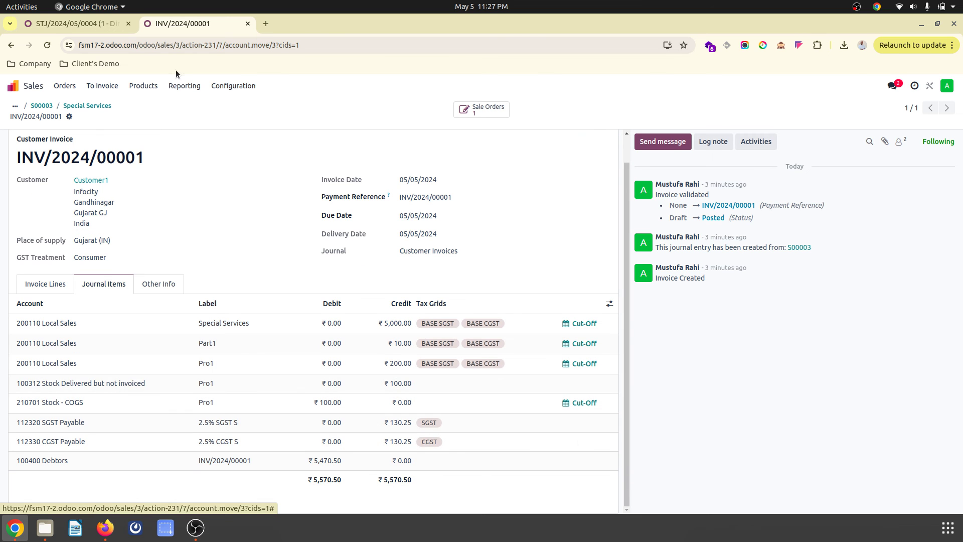
pyautogui.click(103, 25)
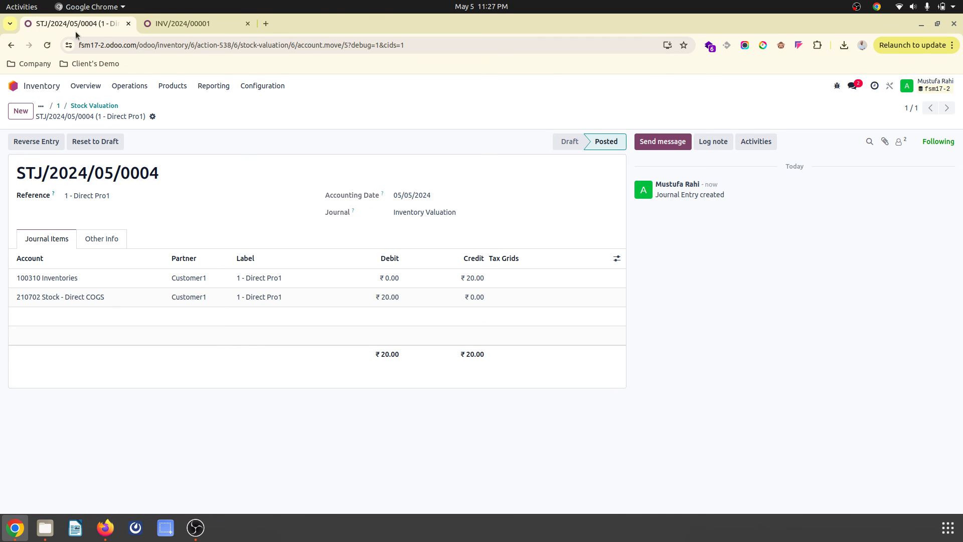
pyautogui.click(22, 89)
# - Open the General Ledger via /general and expand accounts 210702, 100312 and 100311
pyautogui.hotkey('ctrl', 'k')
pyautogui.write('/general')
pyautogui.press('Return')
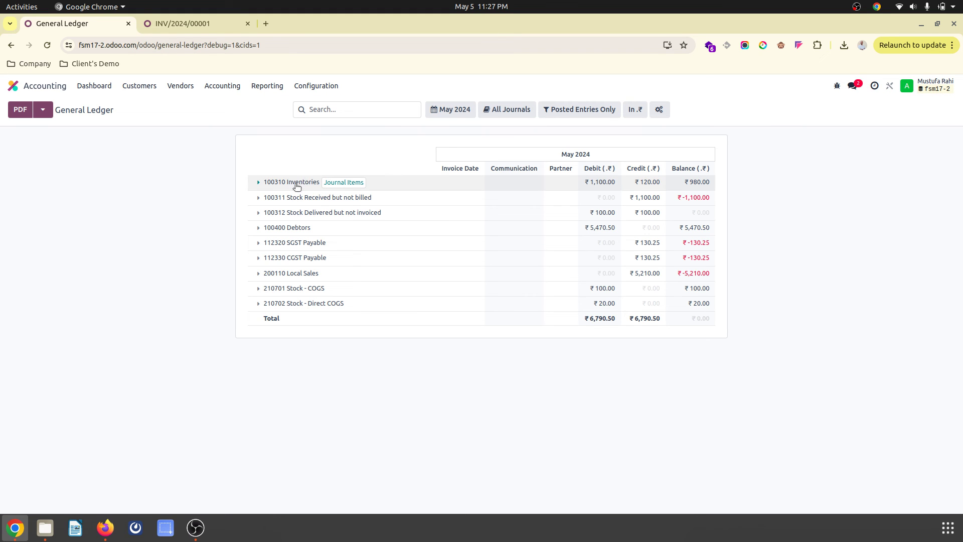
pyautogui.click(284, 304)
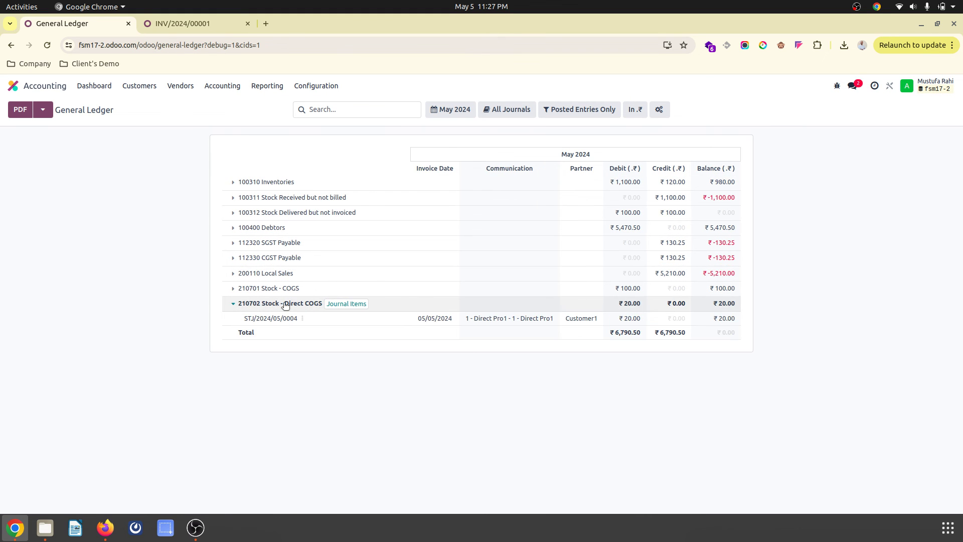
pyautogui.click(282, 214)
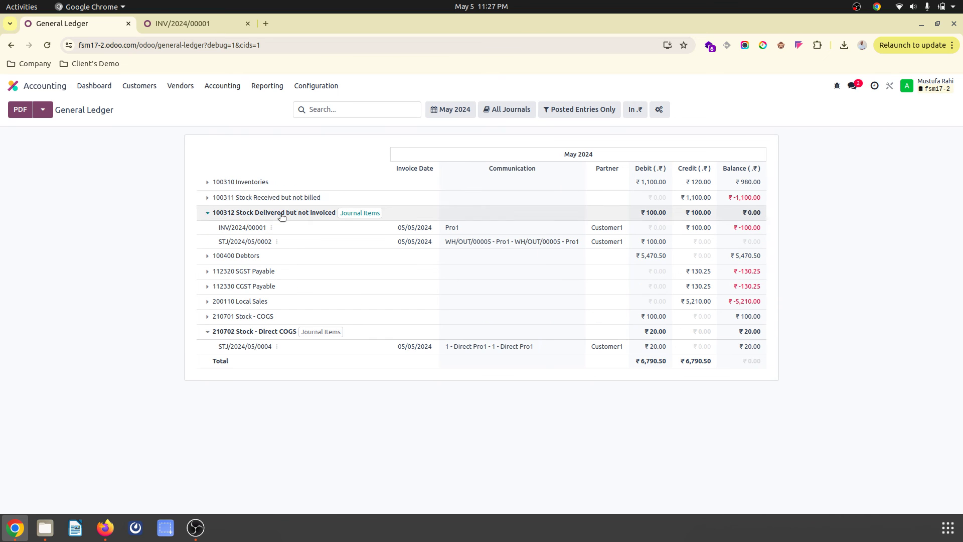
pyautogui.click(280, 197)
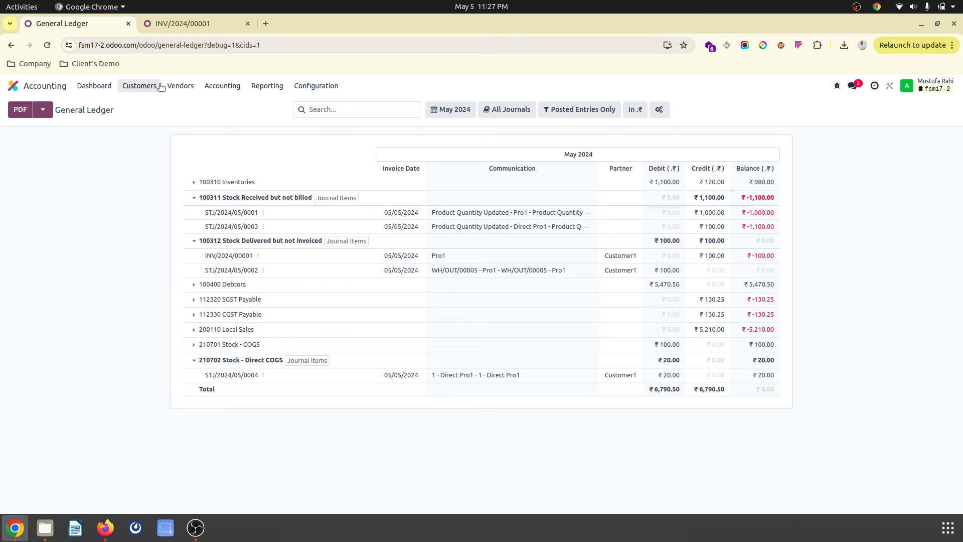
pyautogui.click(225, 84)
# - Expand Operating Income and Cost of Revenue in the Profit and Loss, then return to INV/2024/00001
pyautogui.moveTo(267, 85)
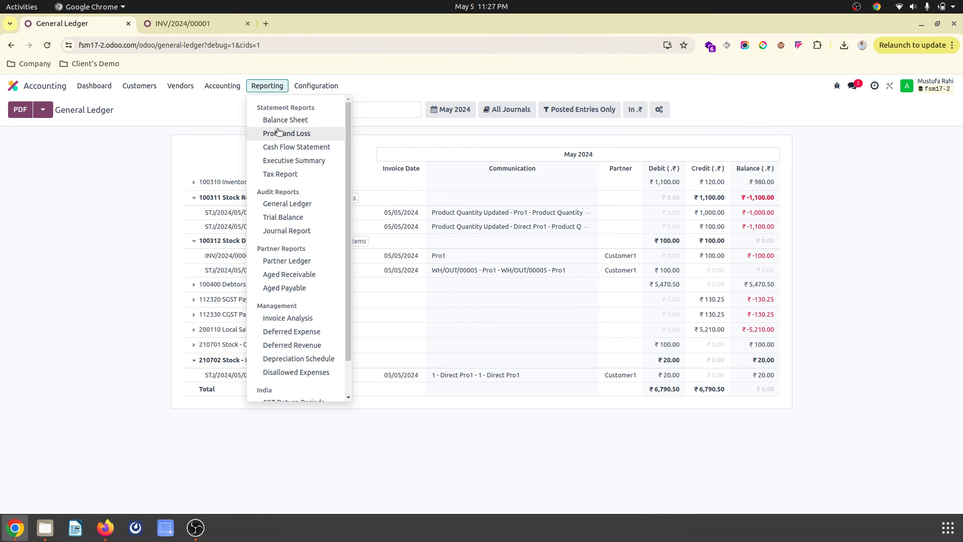
pyautogui.click(279, 132)
pyautogui.click(305, 246)
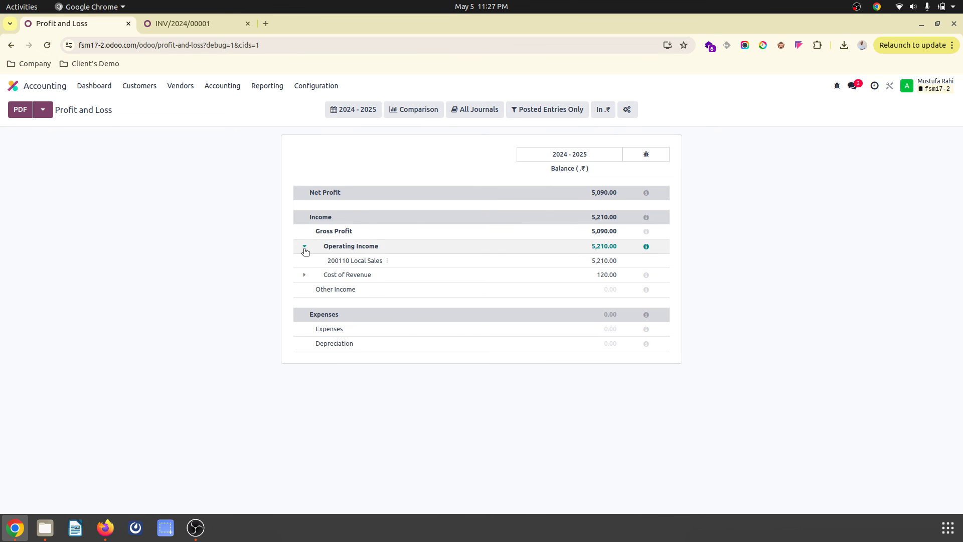
pyautogui.click(305, 275)
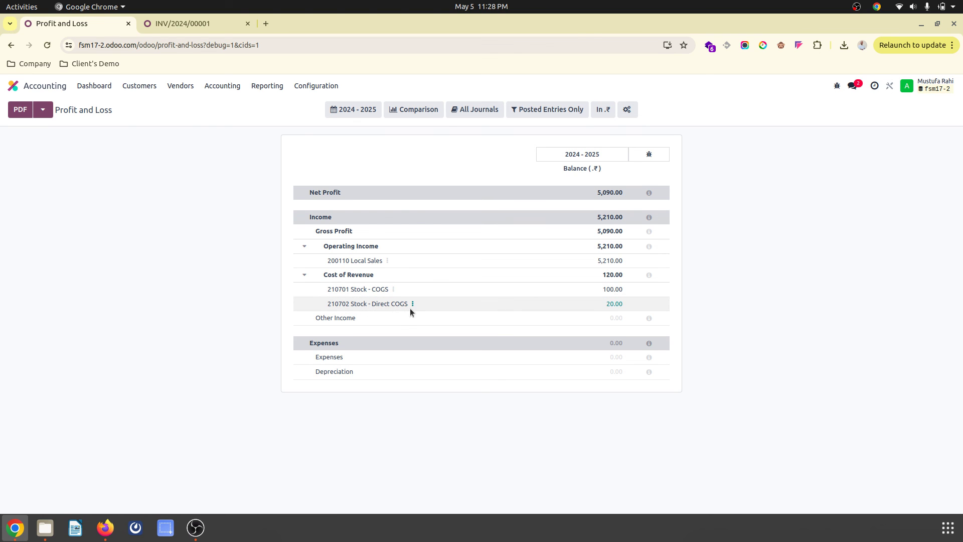
pyautogui.click(177, 25)
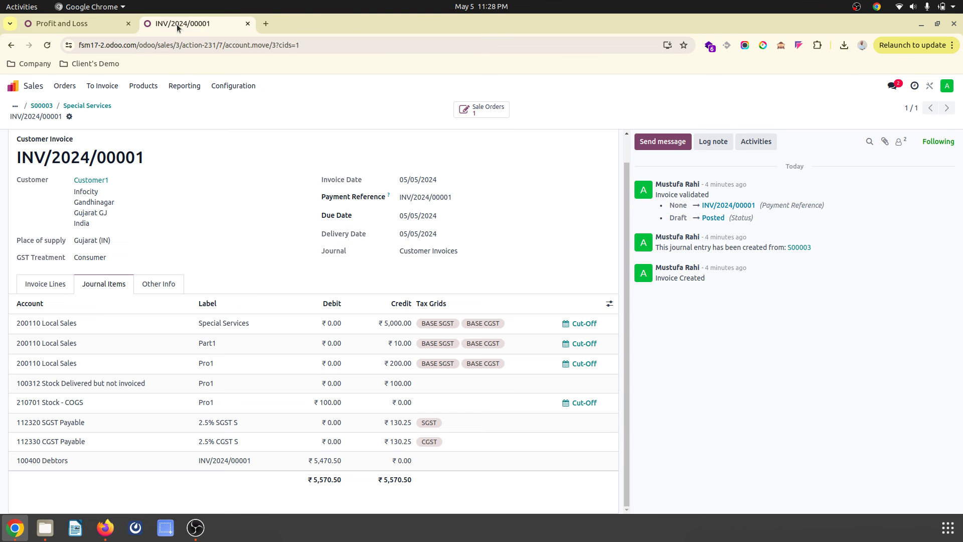
# - Check Inventory's Direct Delivery list for the done S00003 transfer, then return home
pyautogui.click(32, 88)
pyautogui.write('inve\\')
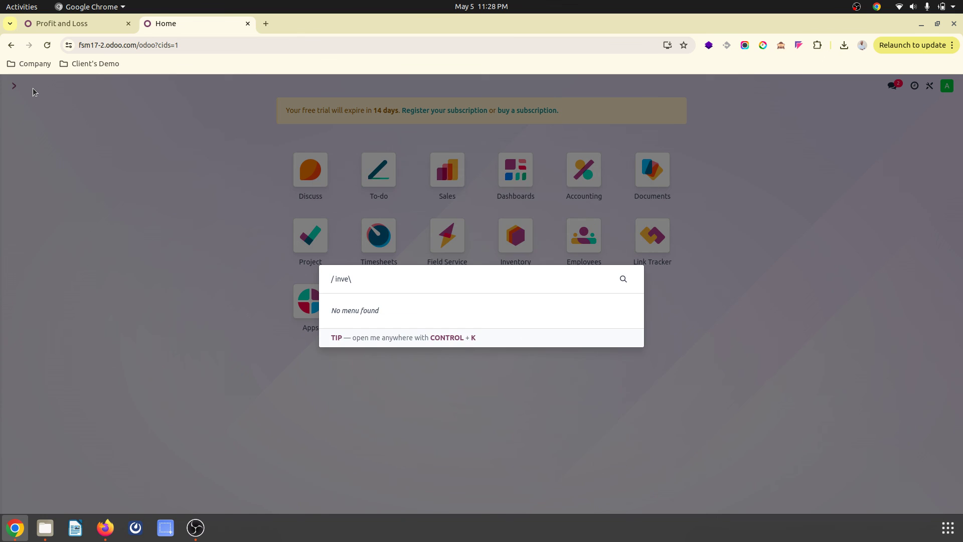
pyautogui.press('BackSpace')
pyautogui.press('Return')
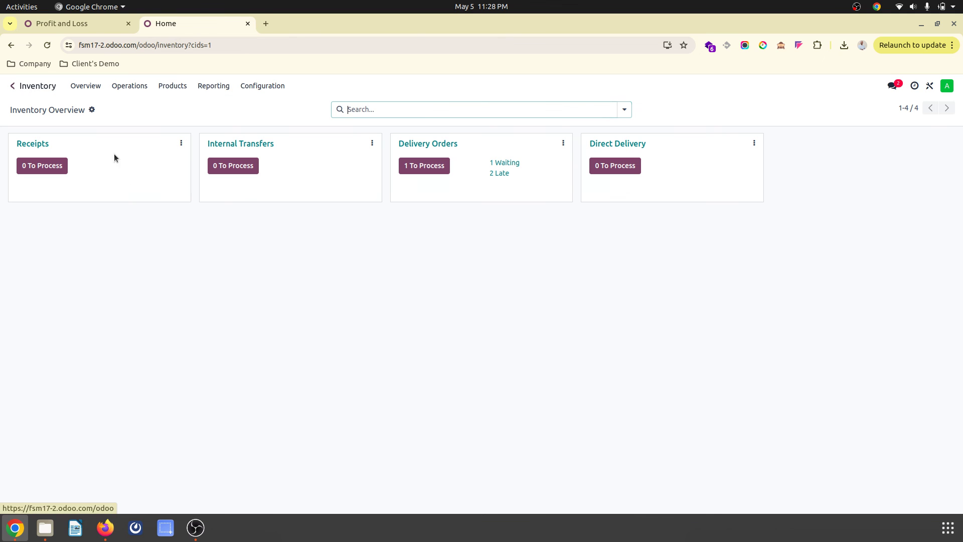
pyautogui.click(631, 148)
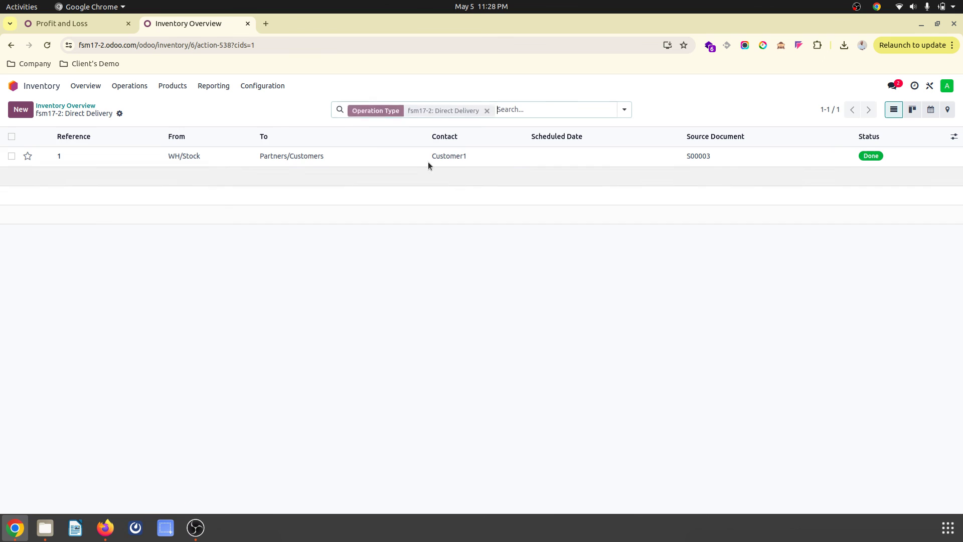
pyautogui.click(13, 85)
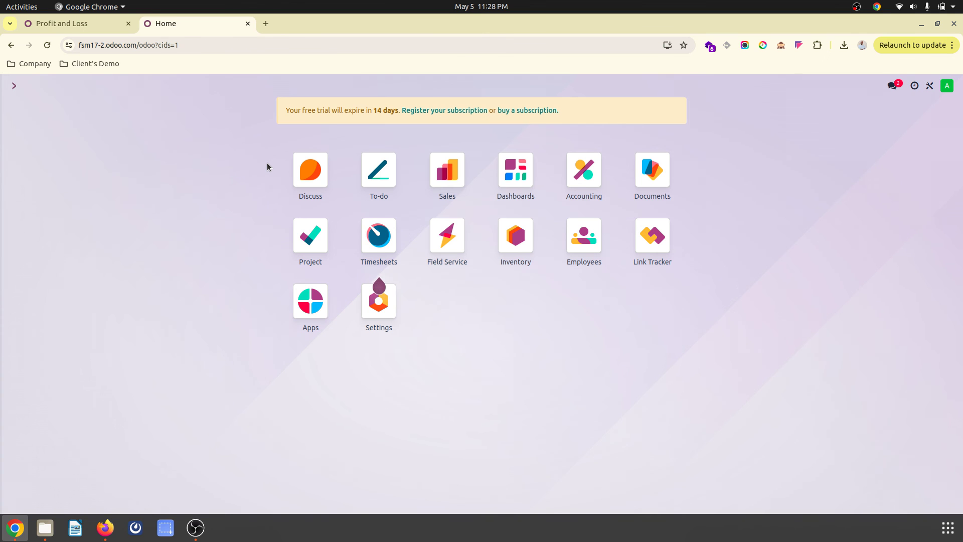
# - Inspect the done Direct Pro1 move (2.00 Units) under the Special Services task's Products to Deliver
pyautogui.write('p')
pyautogui.press('Return')
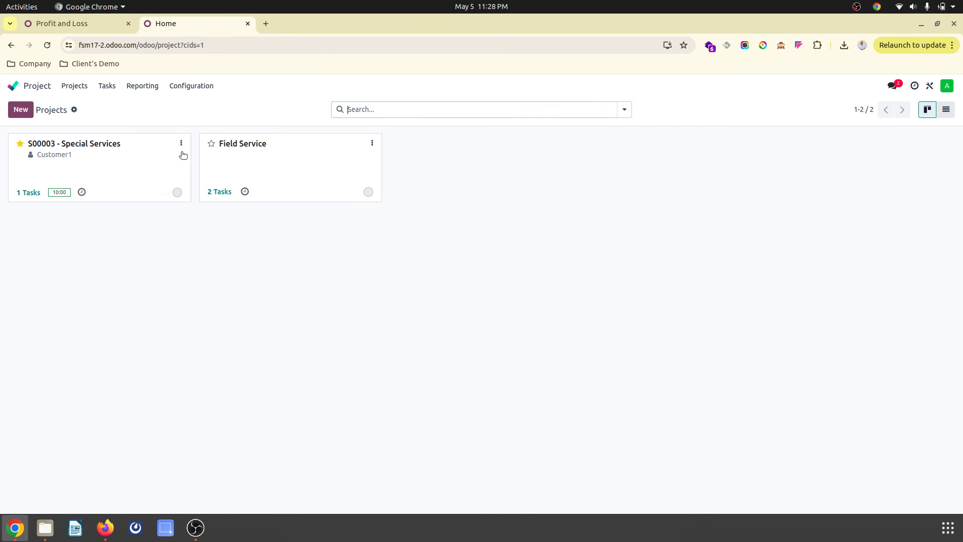
pyautogui.click(110, 151)
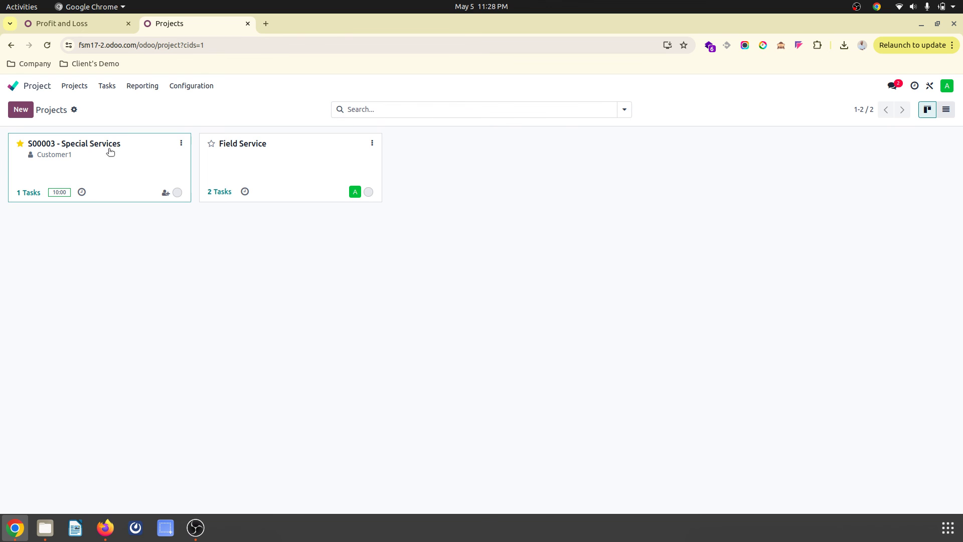
pyautogui.click(90, 181)
pyautogui.click(275, 276)
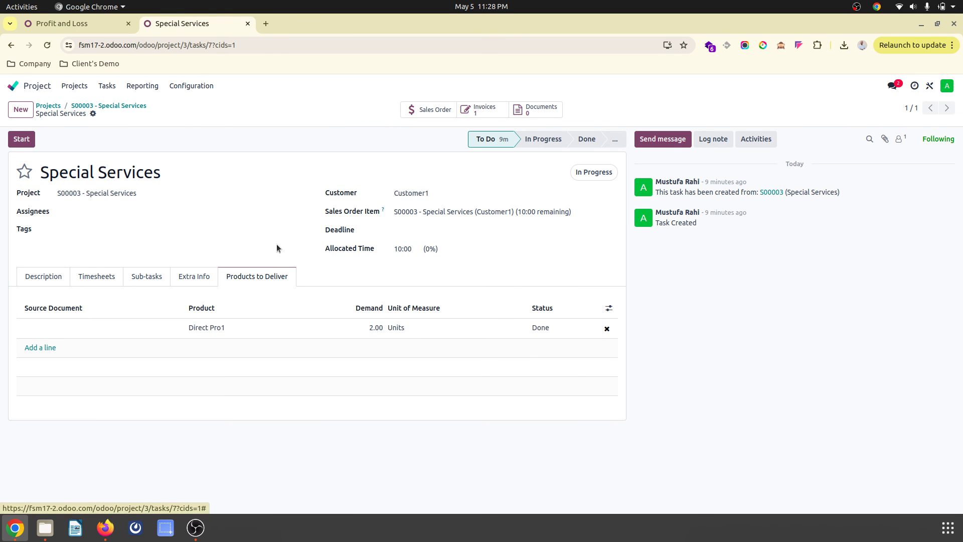
pyautogui.click(297, 330)
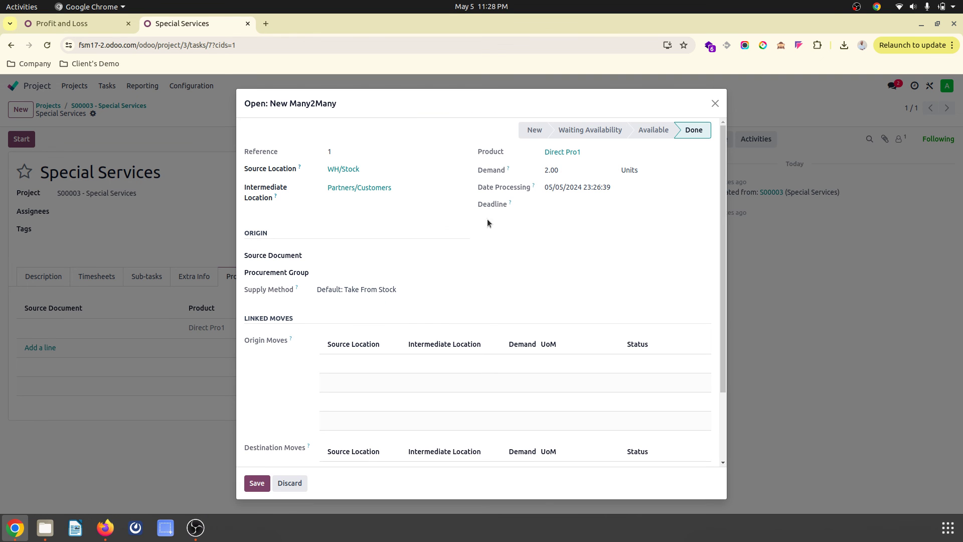
pyautogui.click(290, 483)
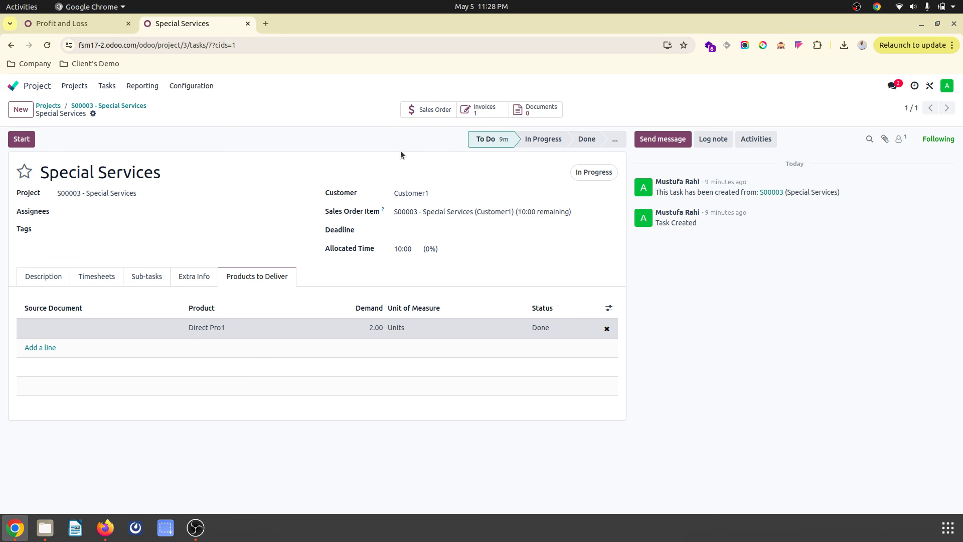
pyautogui.click(31, 85)
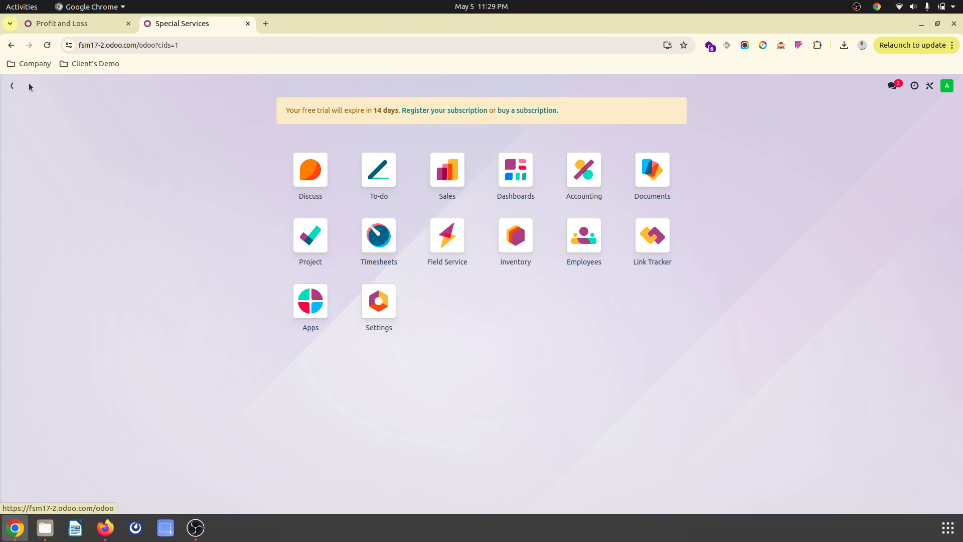